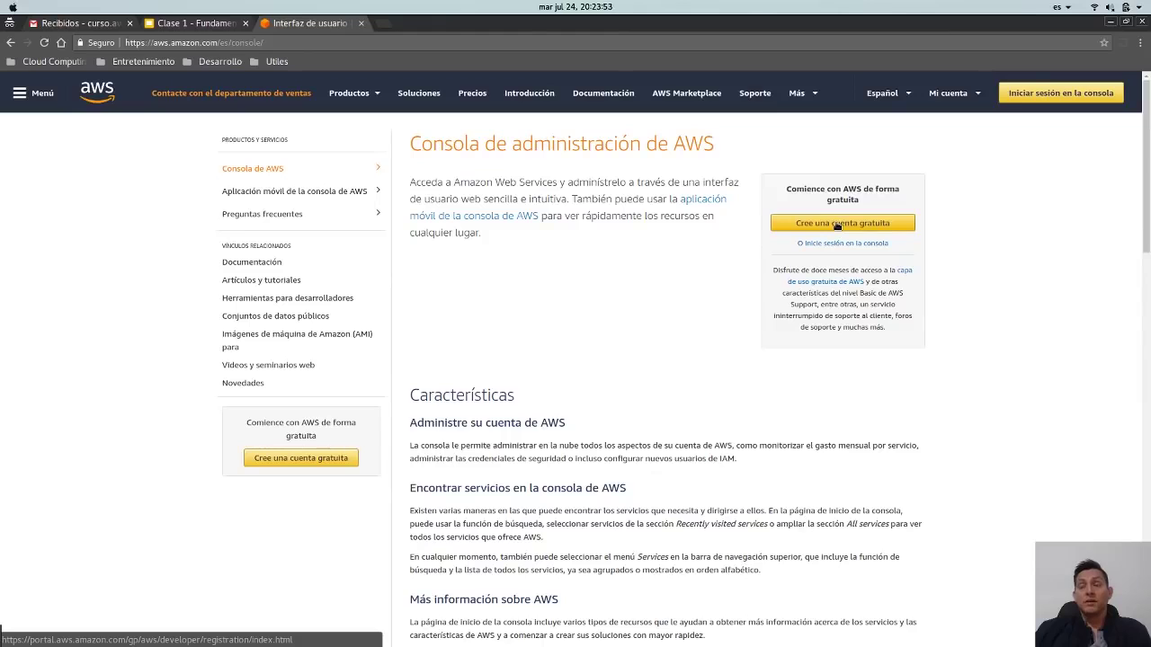
Start a free AWS account sign-up and enter 'edteam aws' as the account name.
left_click(837, 226)
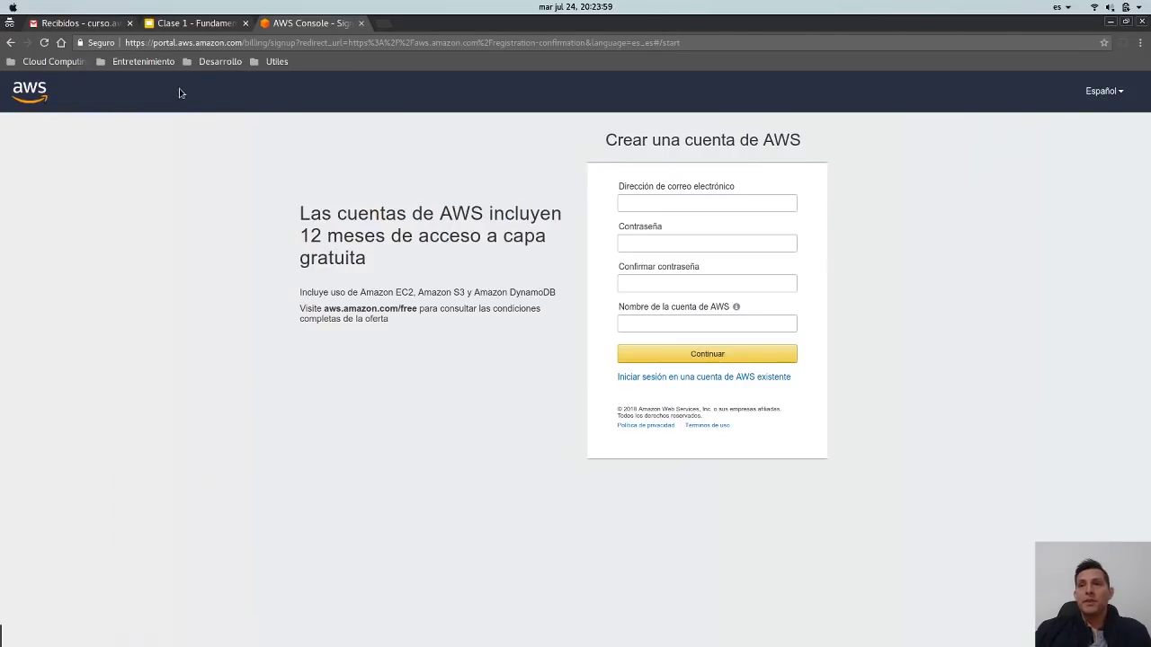
left_click(665, 286)
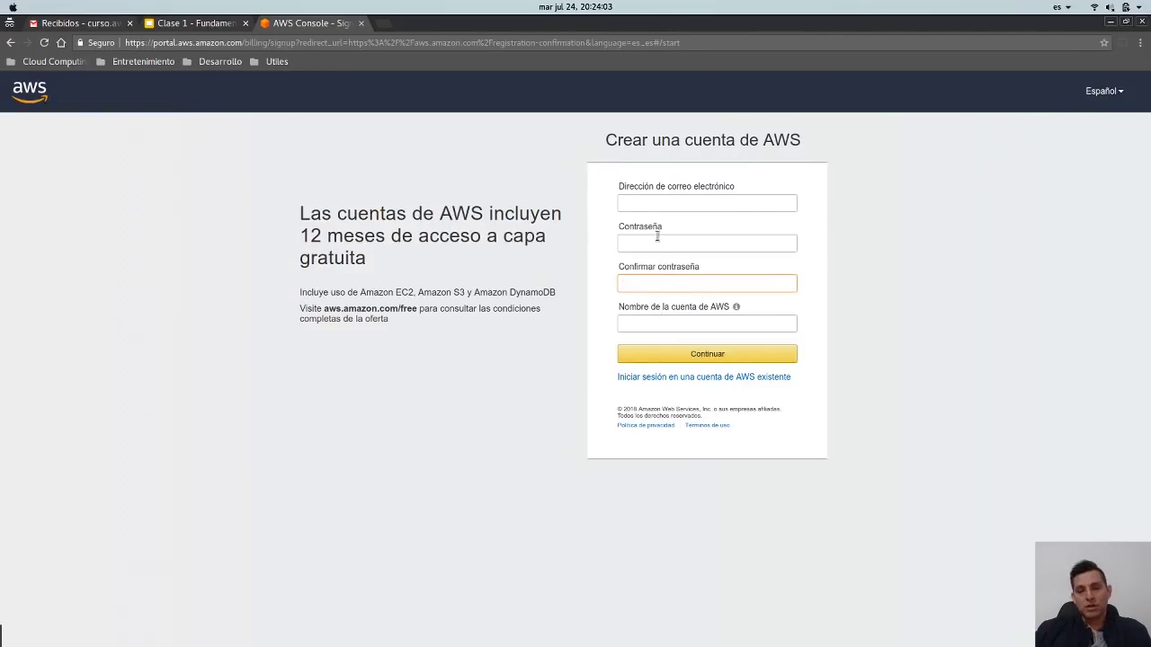
left_click(646, 318)
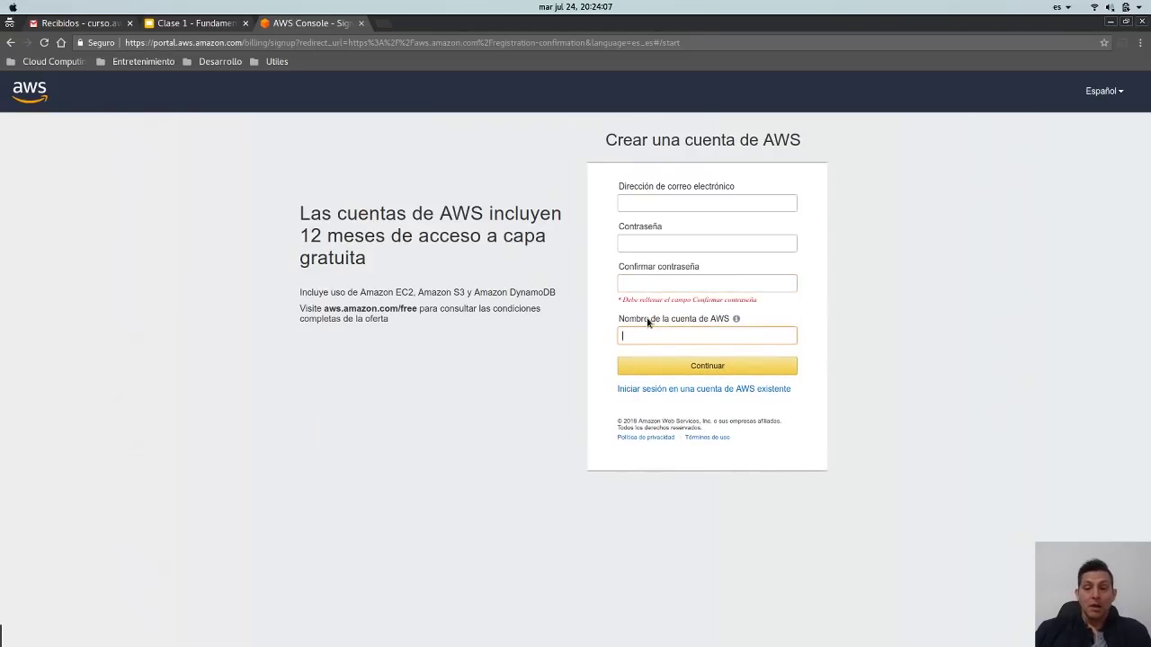
type("edteam")
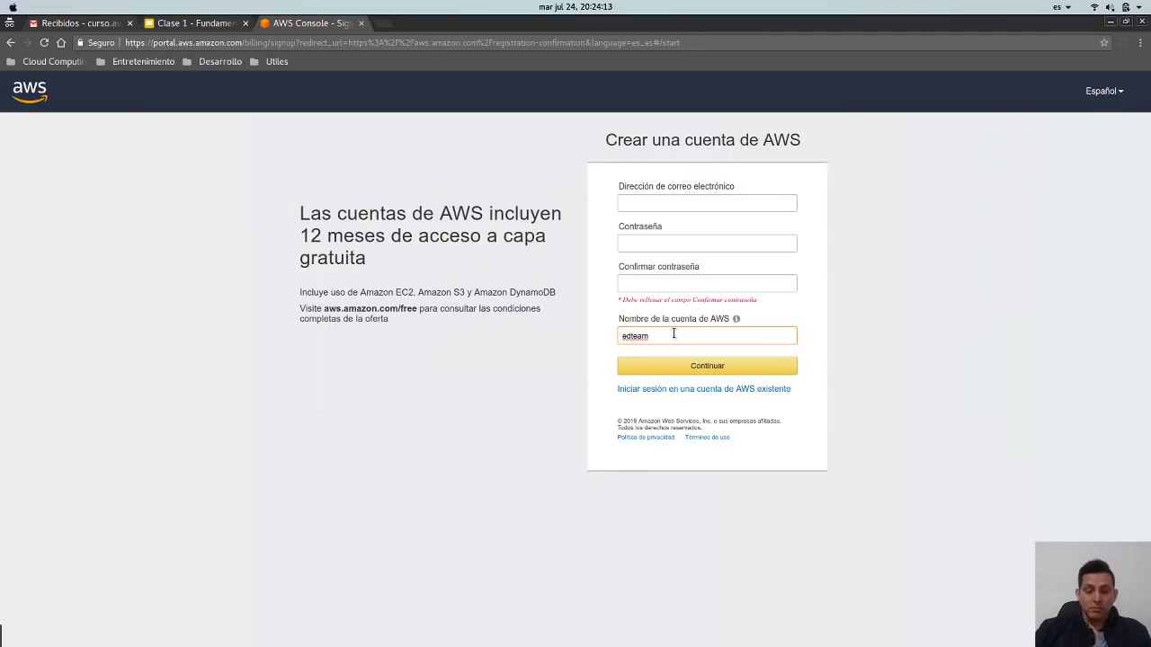
type(" aws")
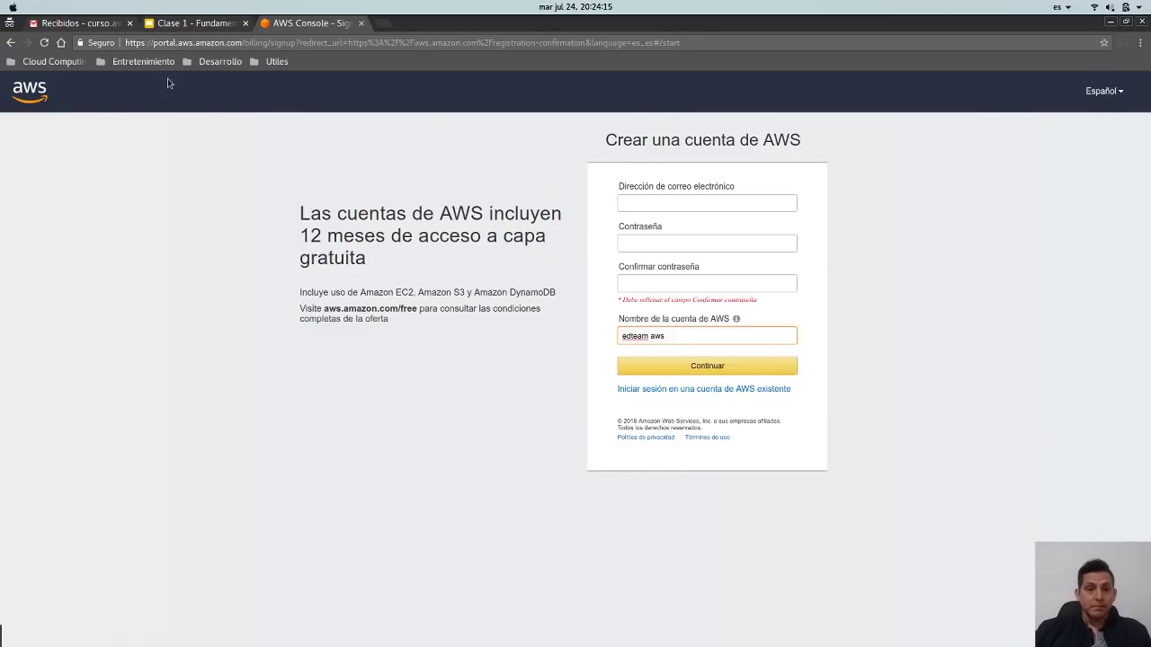
Look up the Gmail account's e-mail address in the Google account details, then return to the AWS form.
left_click(98, 27)
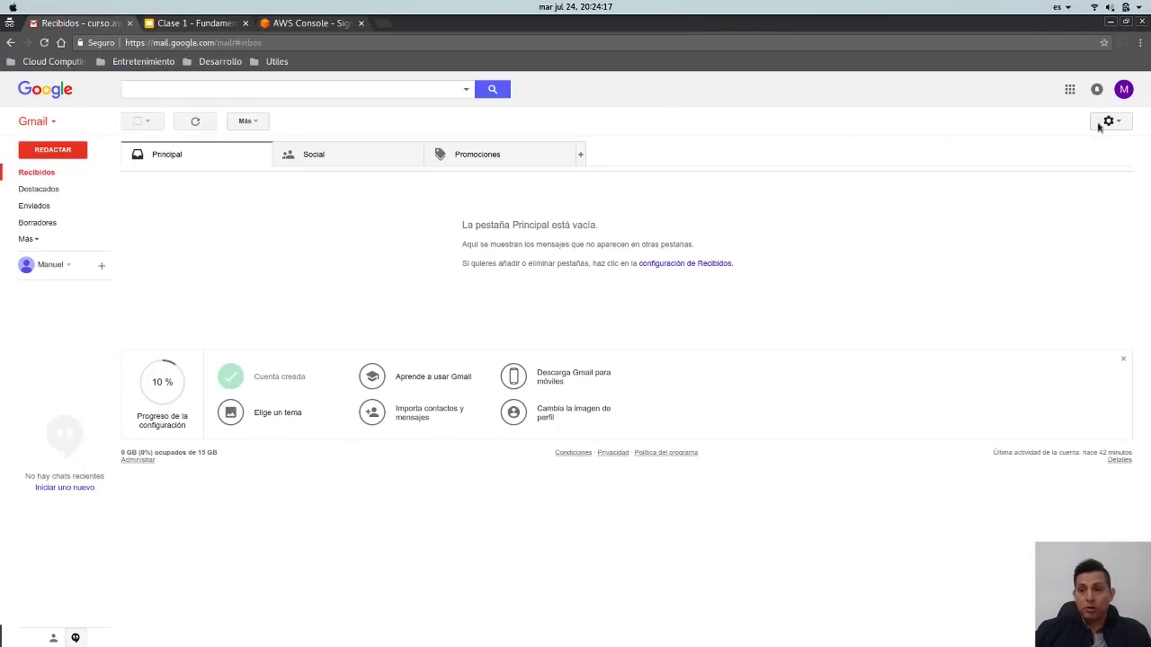
left_click(1123, 89)
left_click_drag(1017, 130, 1123, 129)
key("Escape")
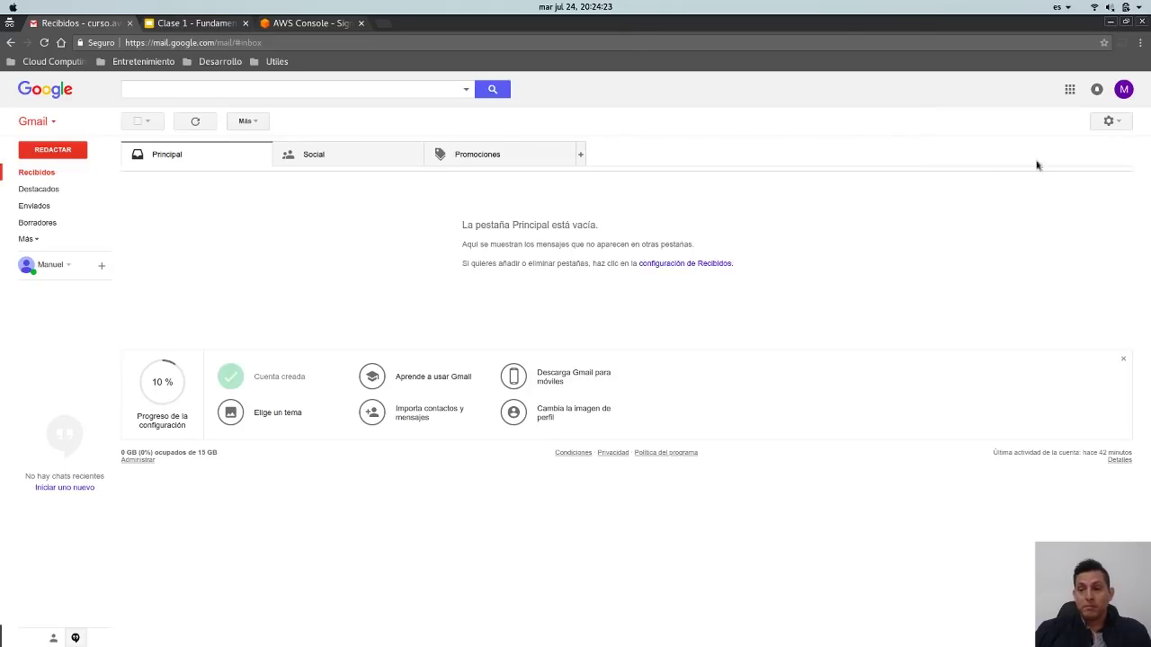
left_click(1123, 89)
triple_click(1075, 135)
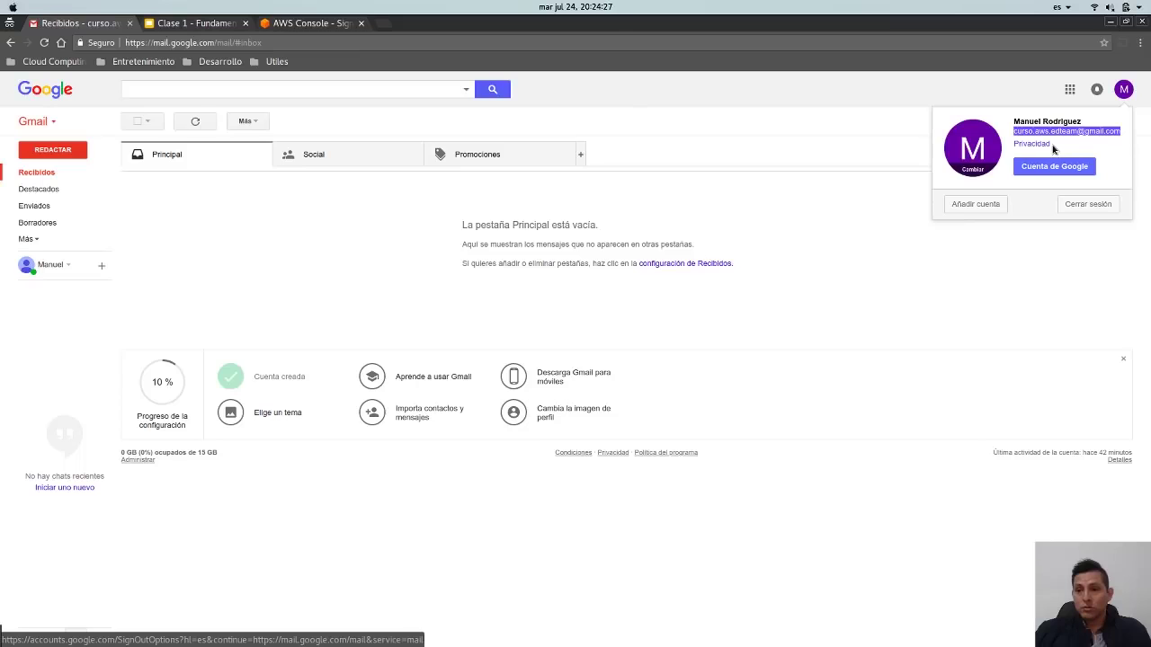
left_click(306, 24)
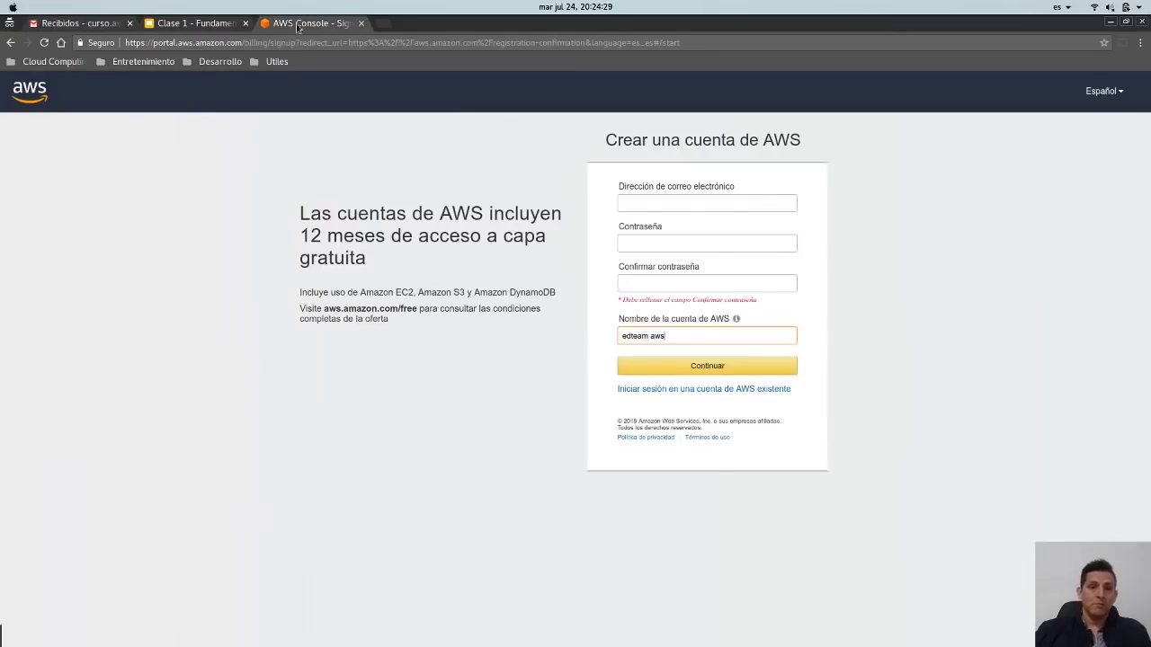
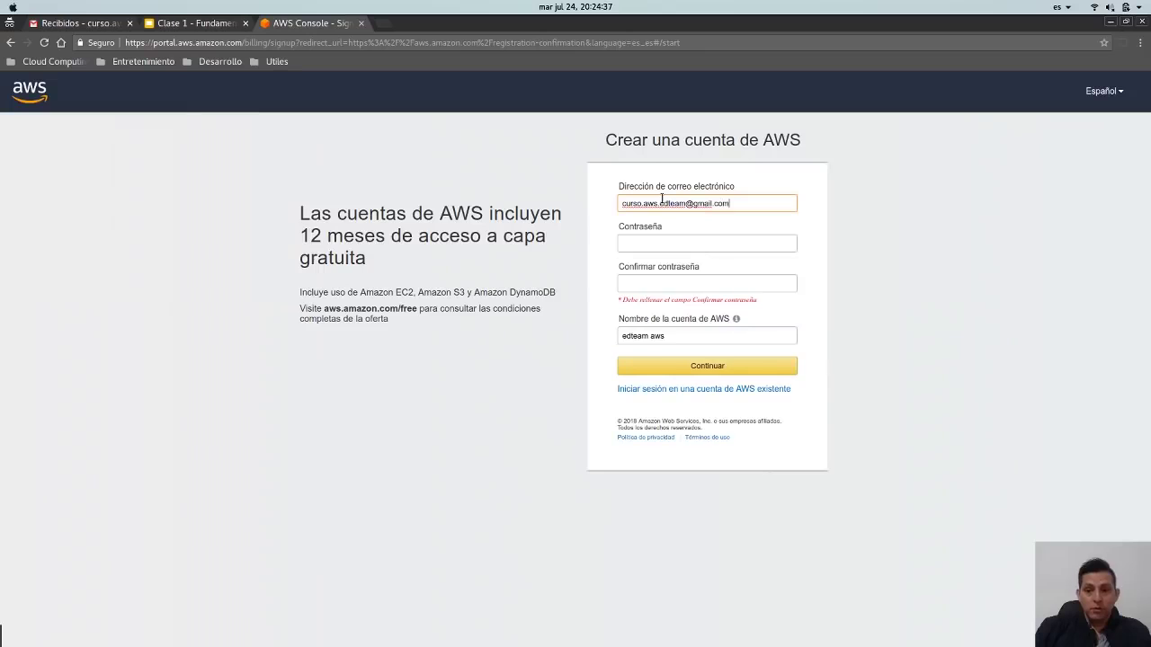
Fill in the account e-mail, a password and its confirmation, then continue to contact information.
key("Tab")
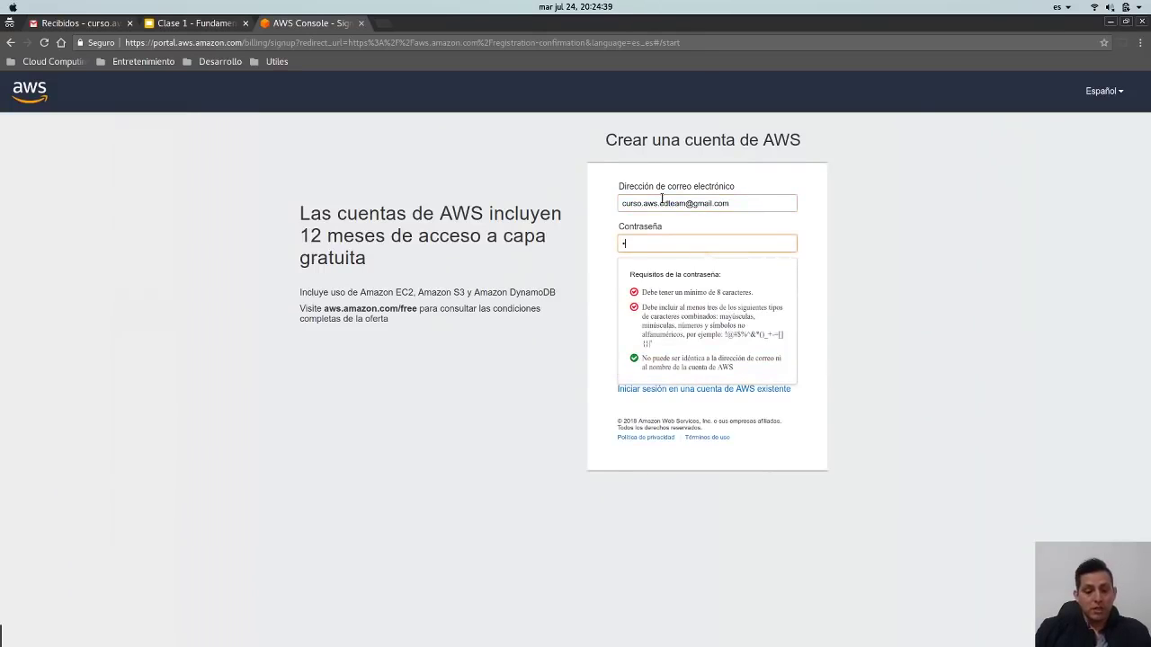
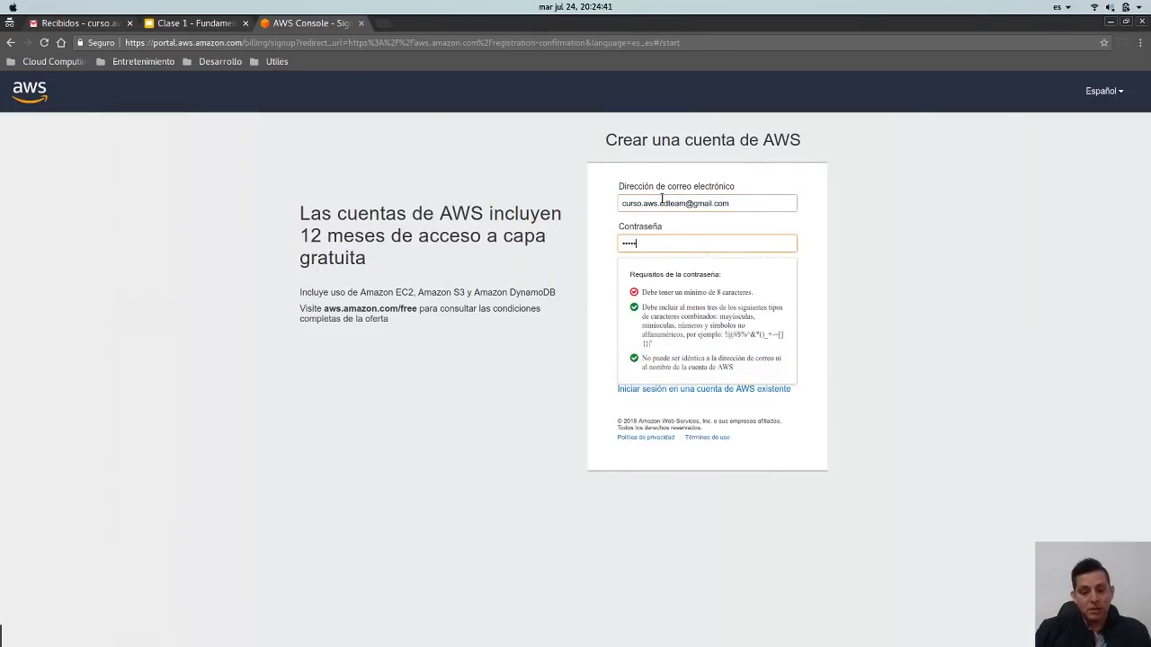
key("Tab")
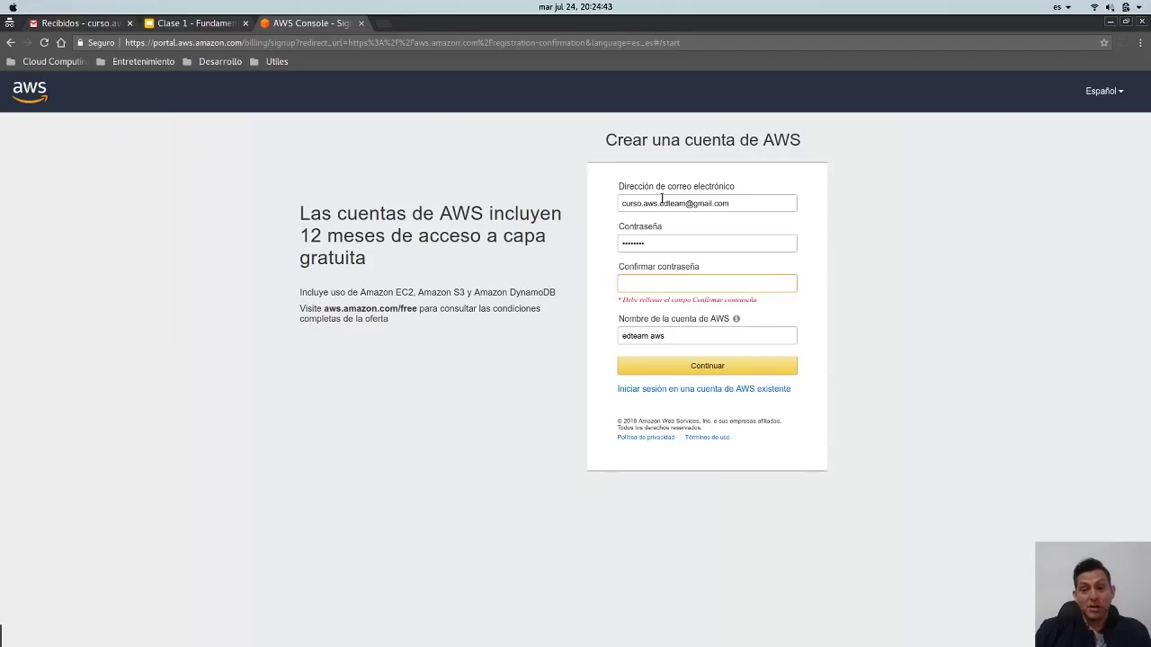
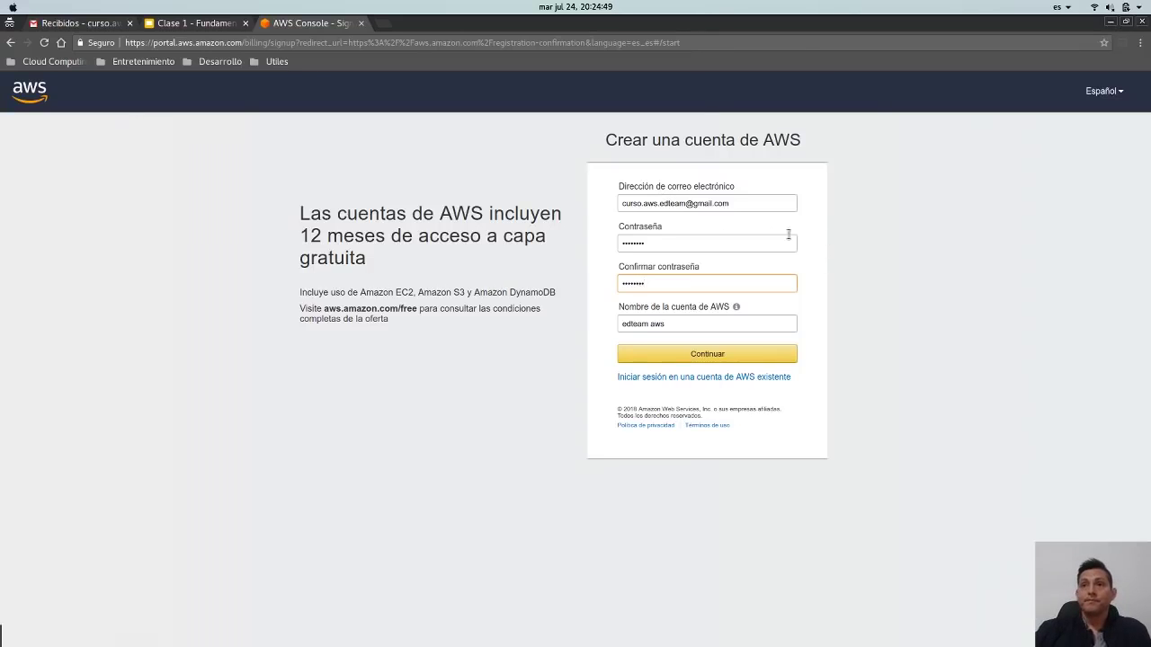
left_click(703, 356)
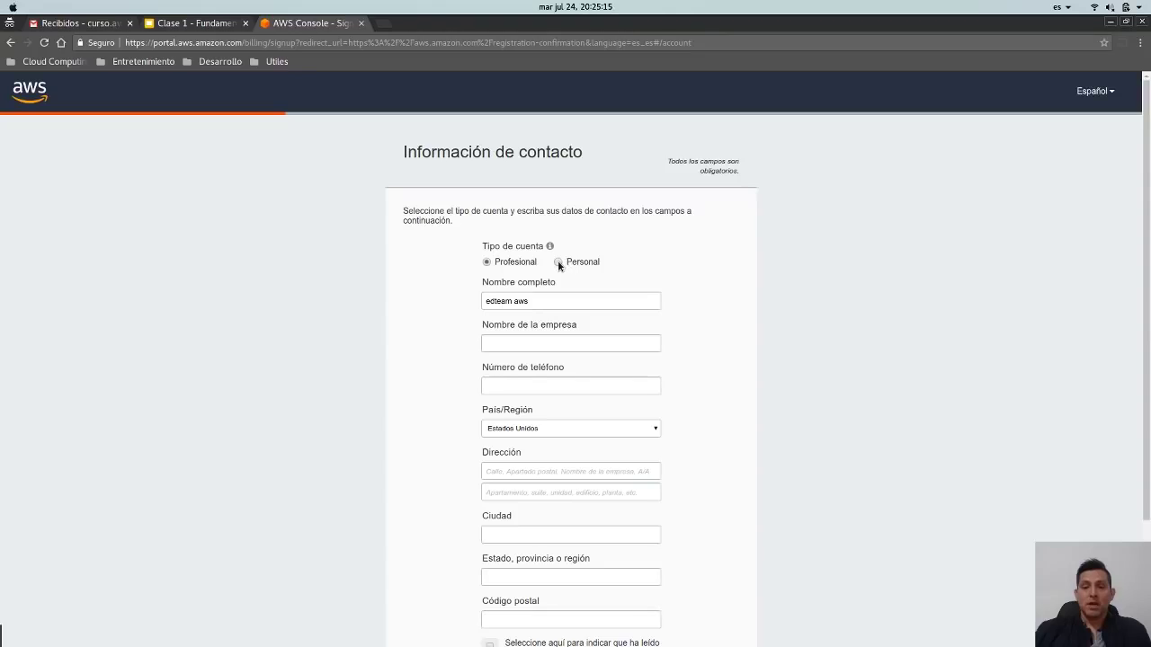
Choose a Personal account, enter the contact's full name, and set the country to Perú.
left_click(558, 263)
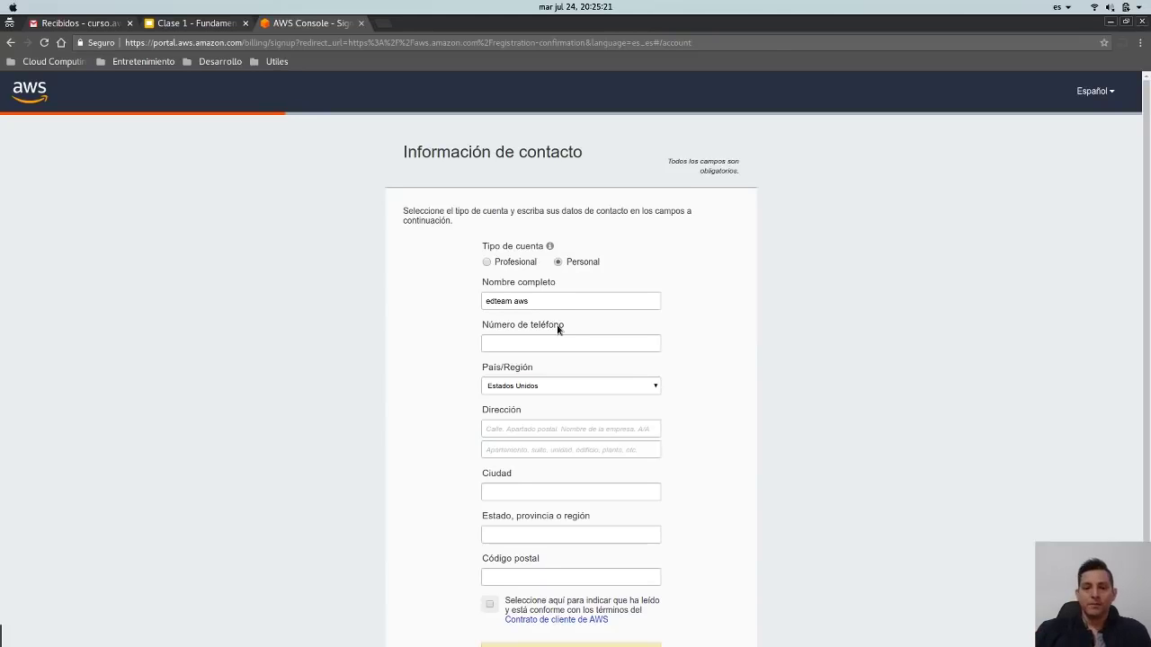
left_click_drag(559, 301, 476, 303)
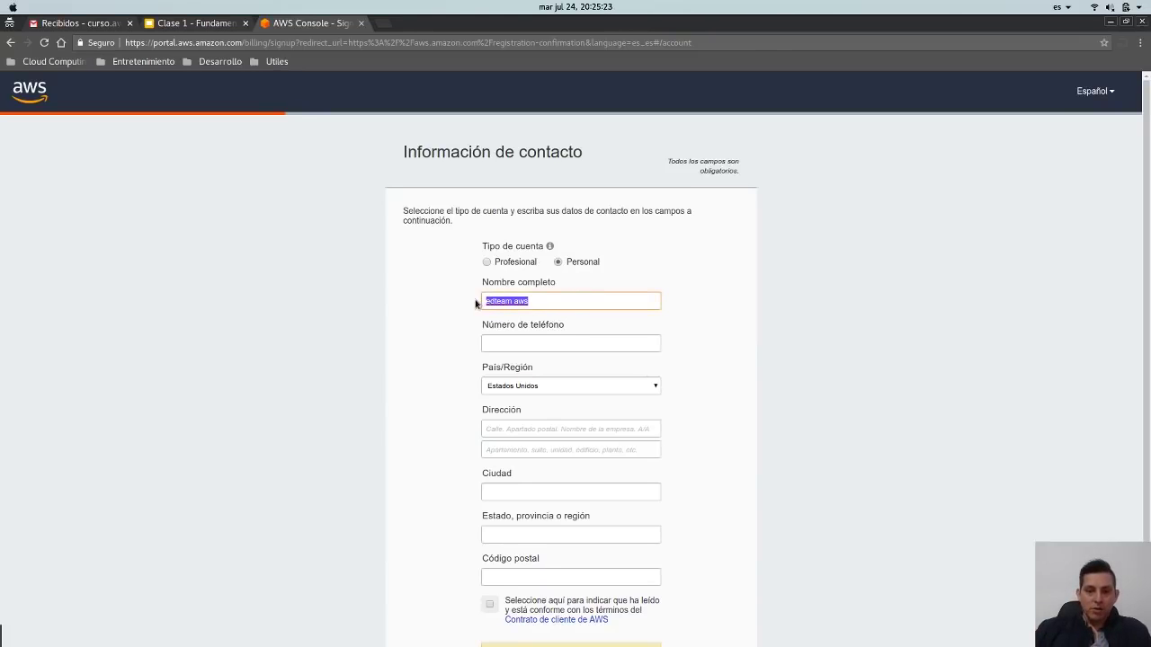
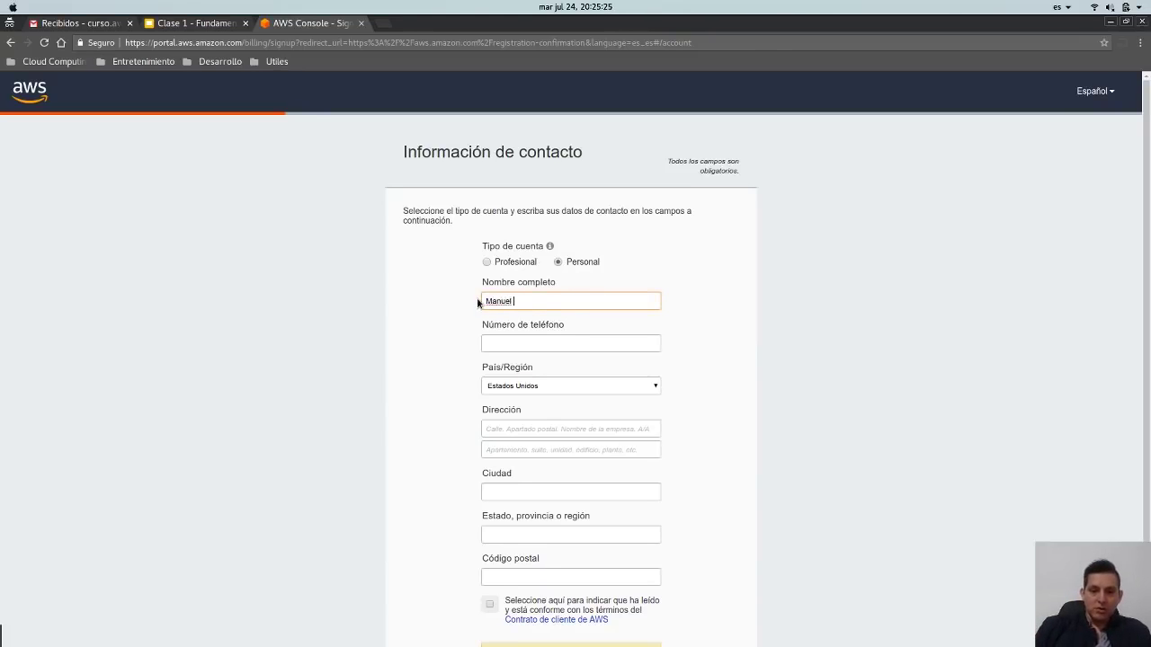
key("Tab")
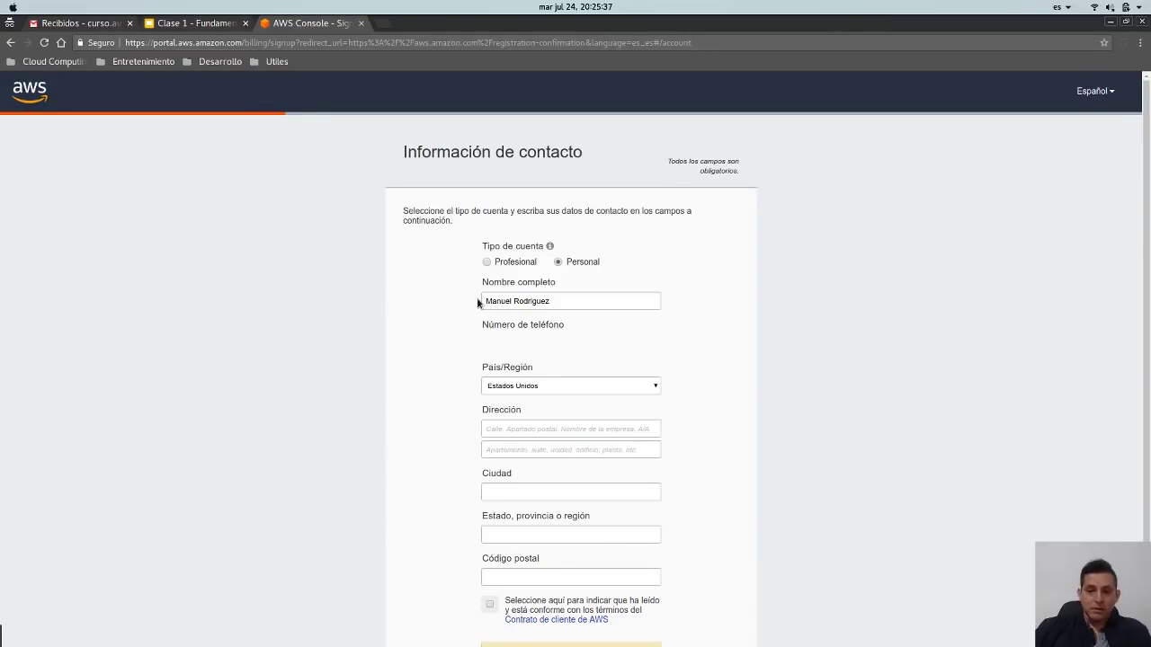
left_click(544, 388)
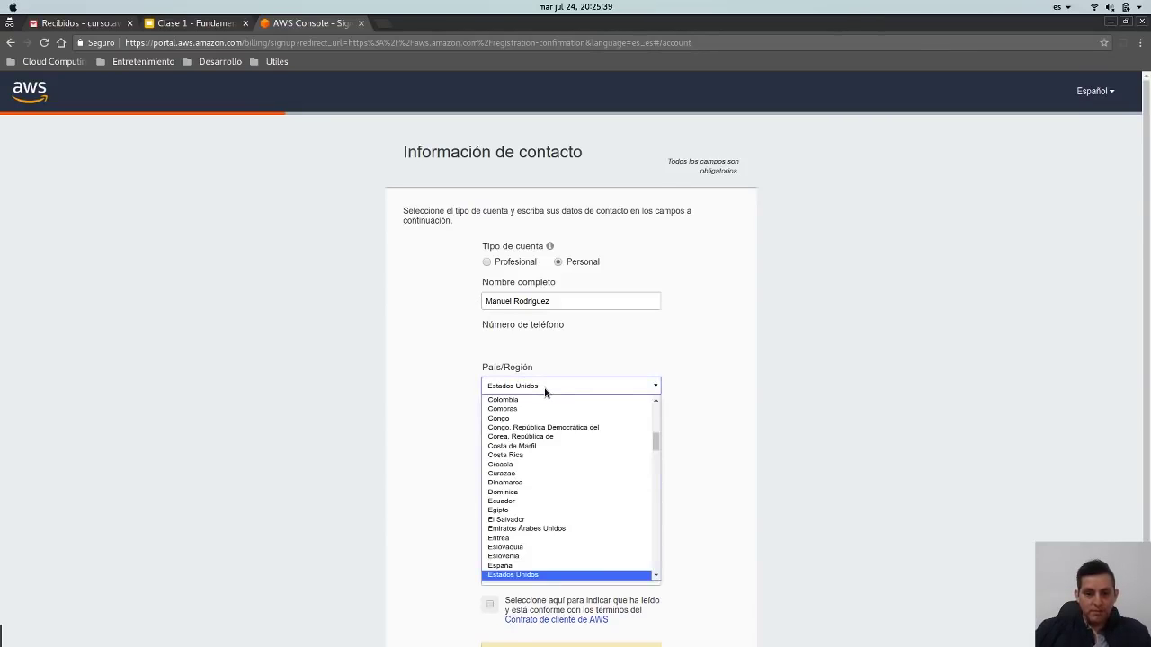
type("per")
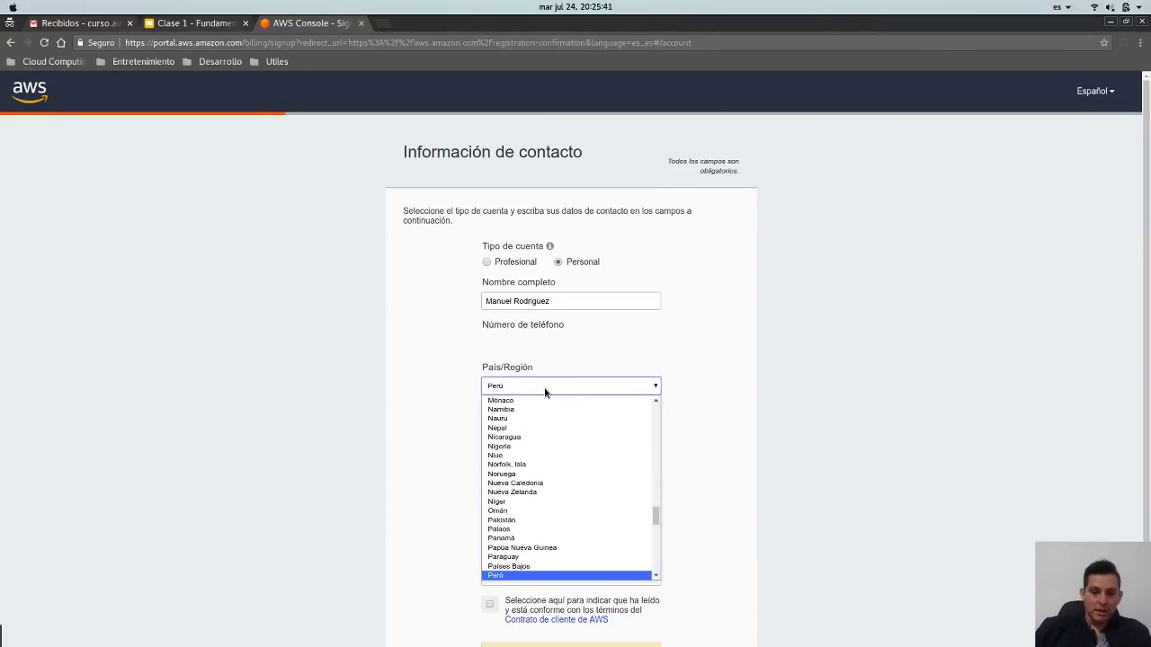
left_click(543, 574)
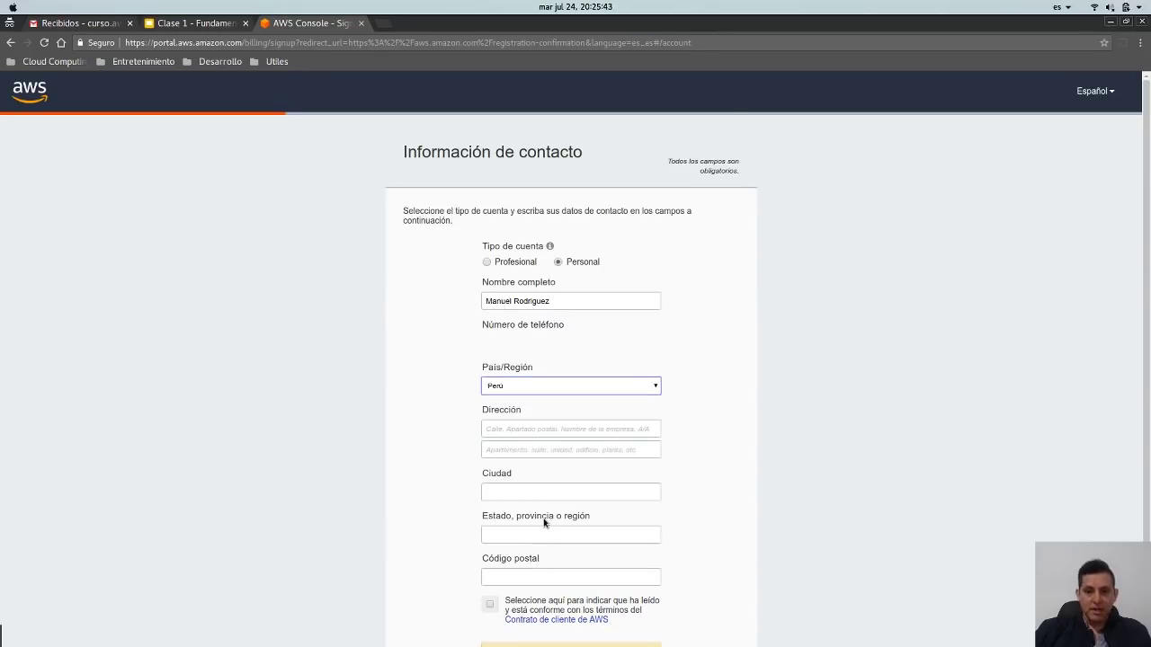
Fill in the street address, city, region and postal code, and accept the AWS customer agreement.
left_click(532, 428)
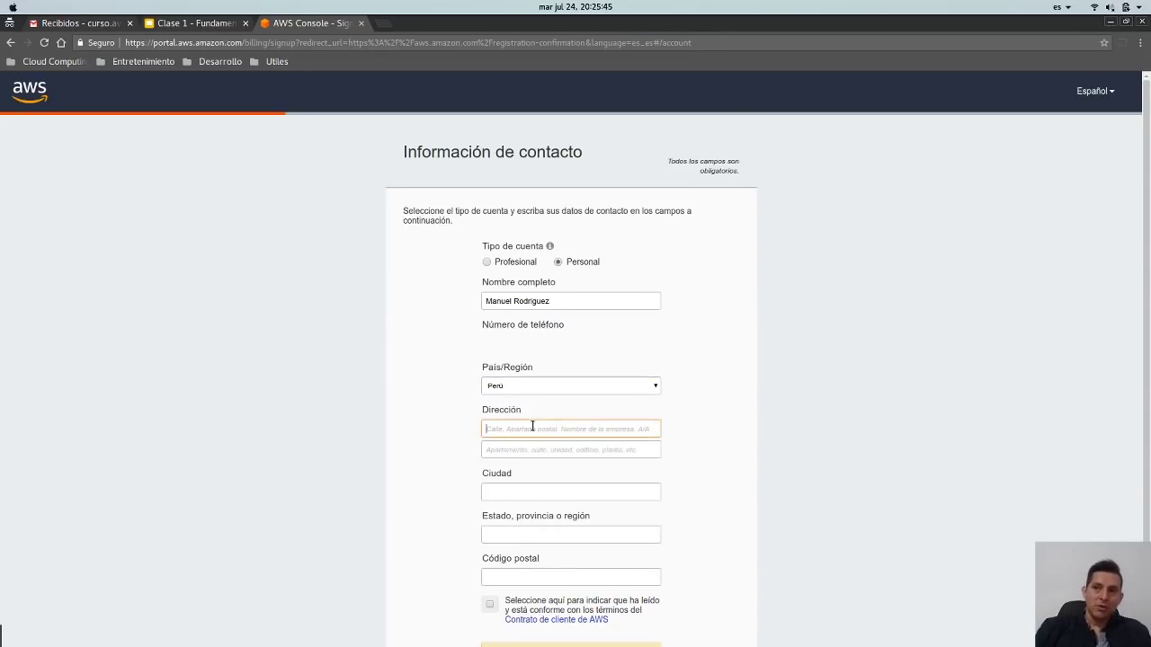
type("Lima")
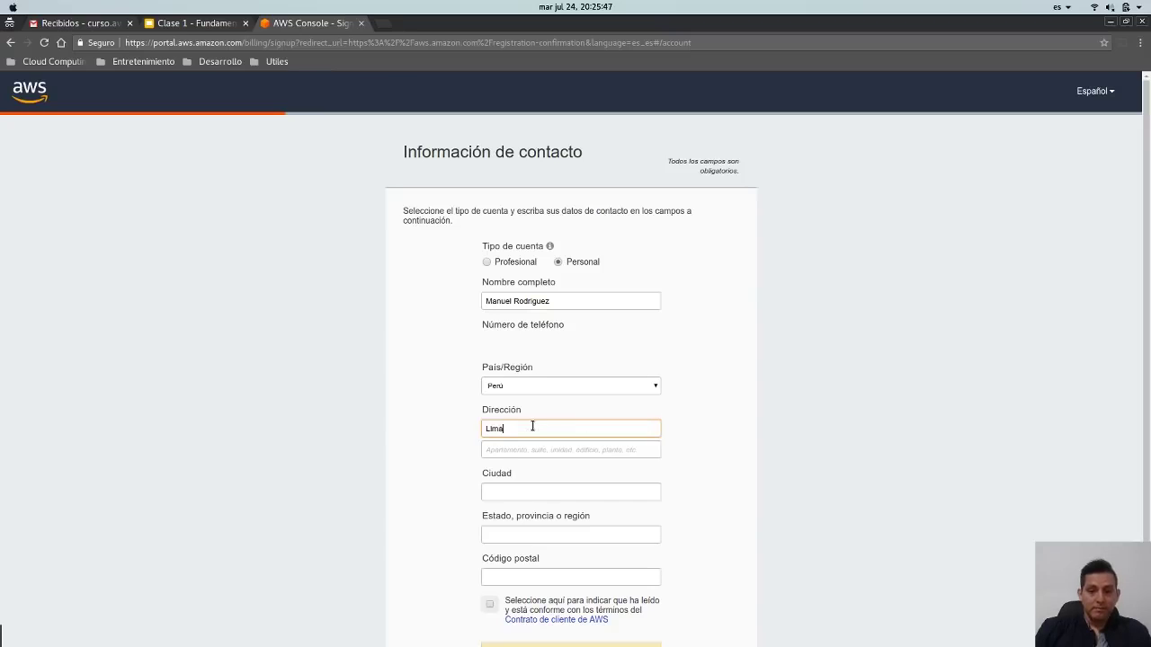
key("Tab")
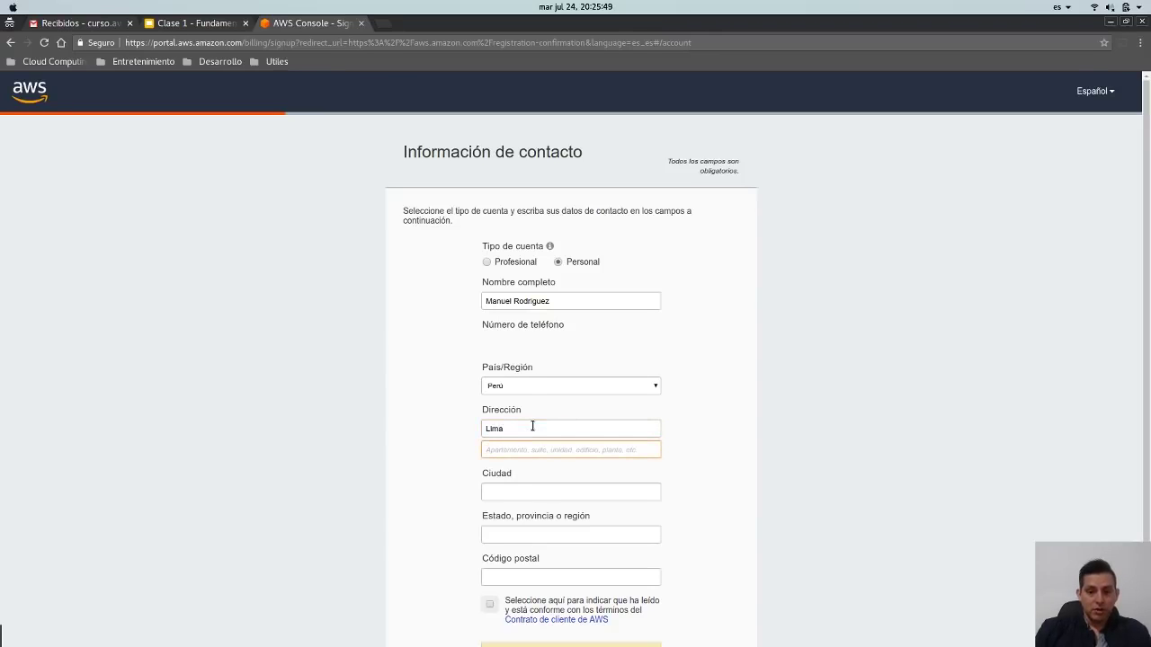
key("Tab")
type("Lima")
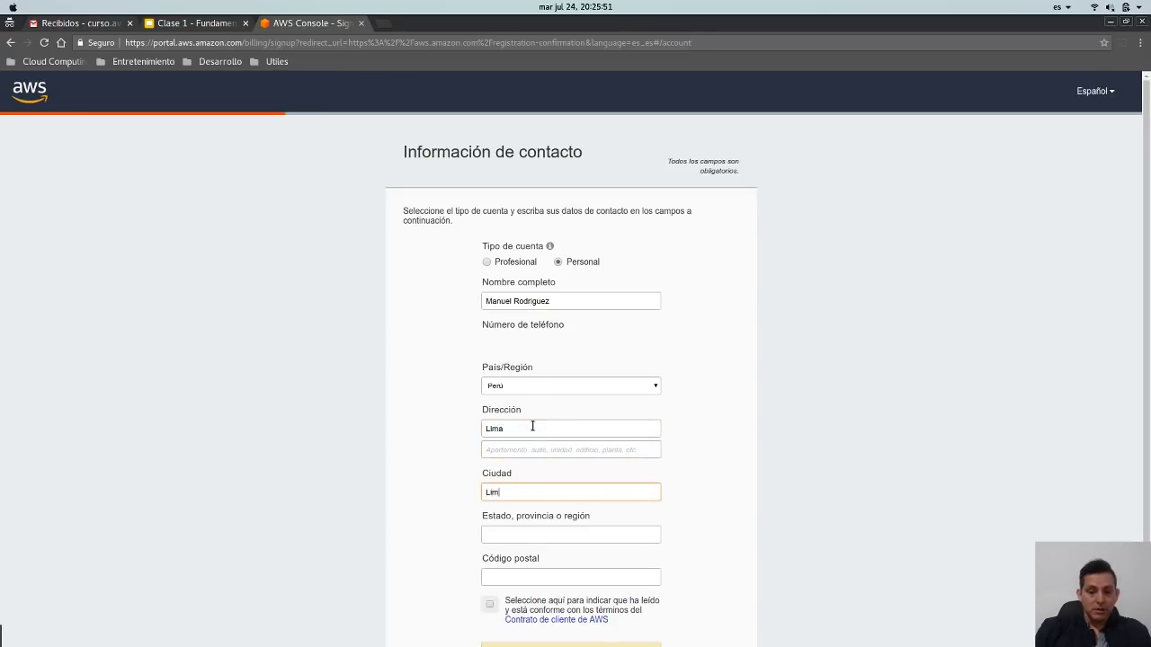
left_click(544, 535)
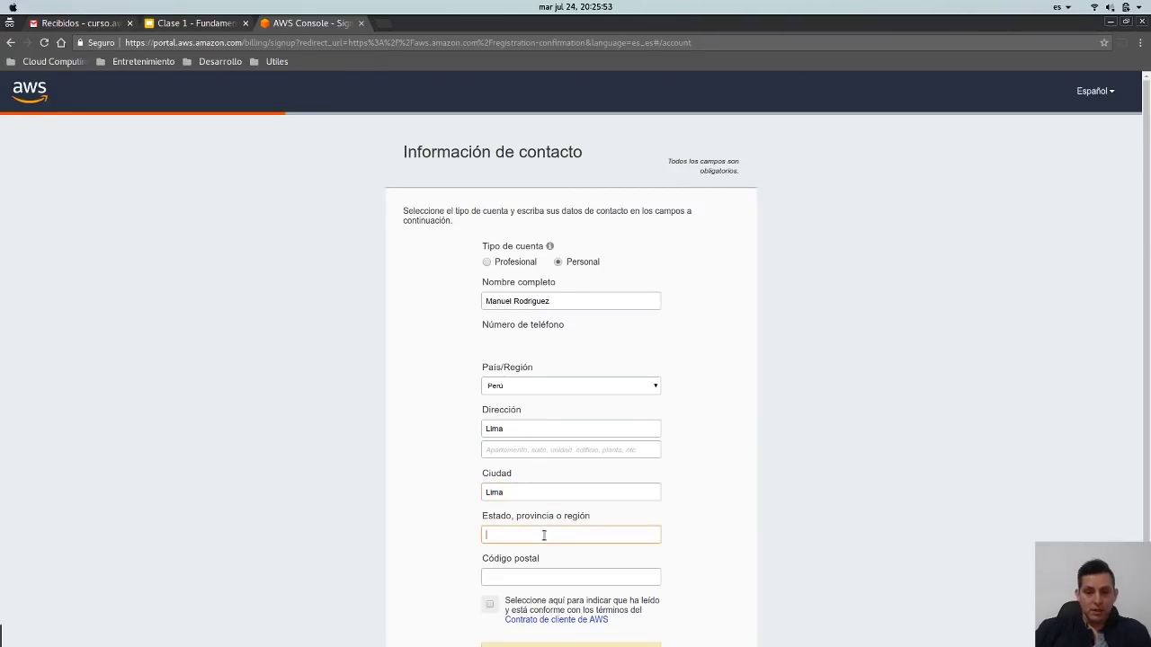
type("Lima")
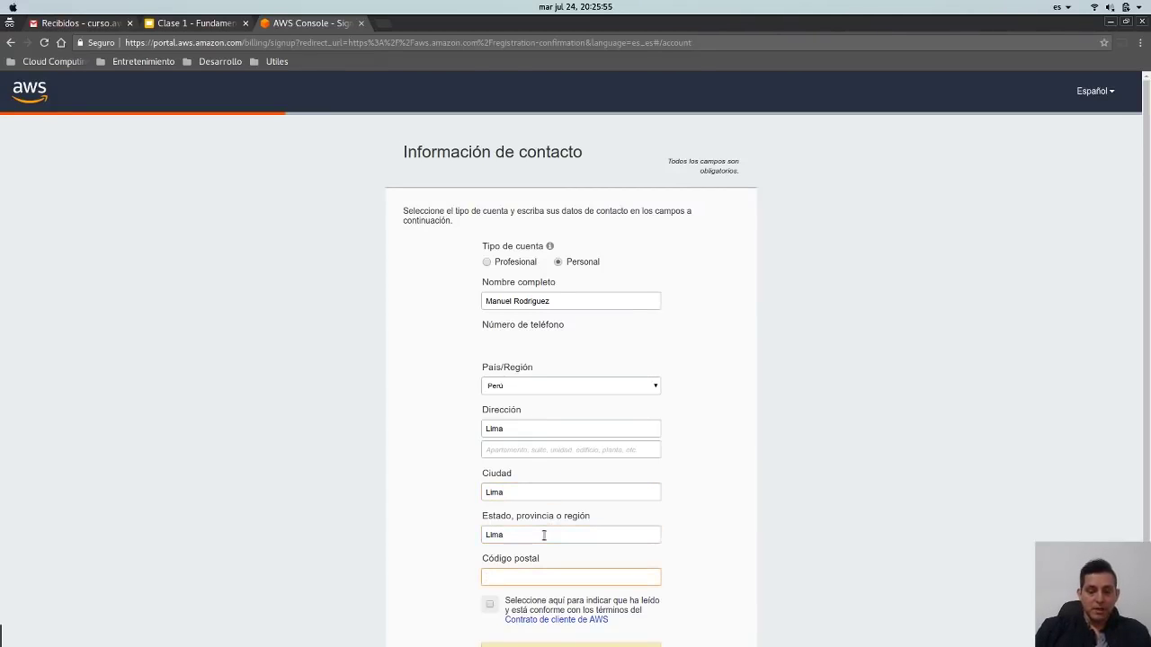
type("15056")
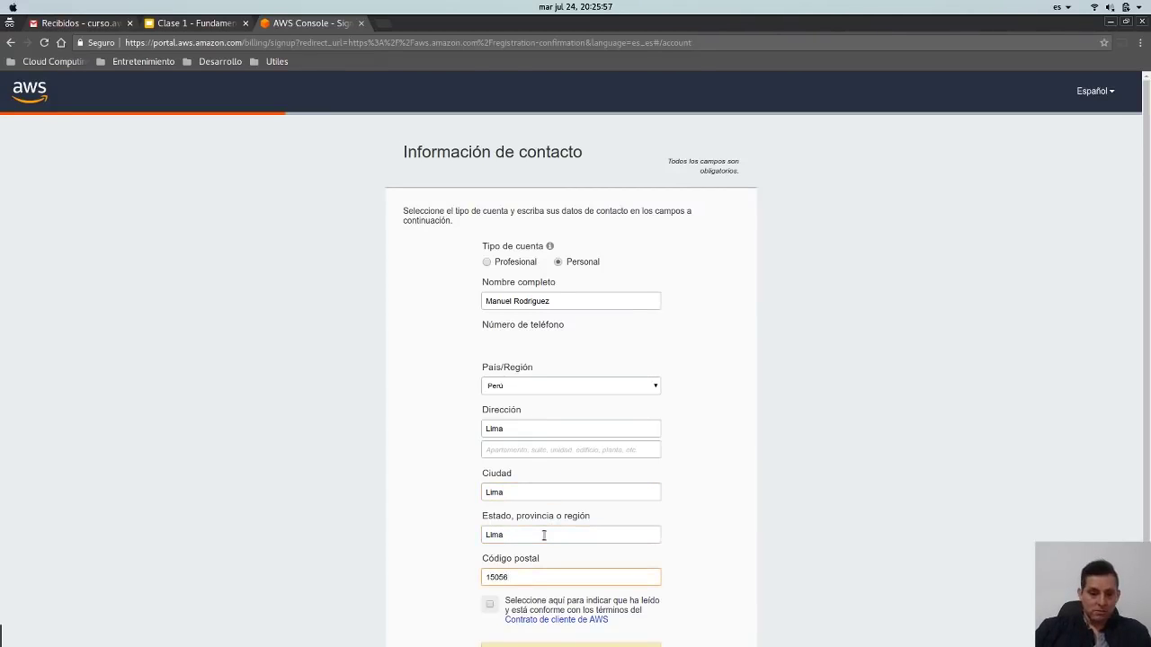
scroll(663, 486, "down", 3)
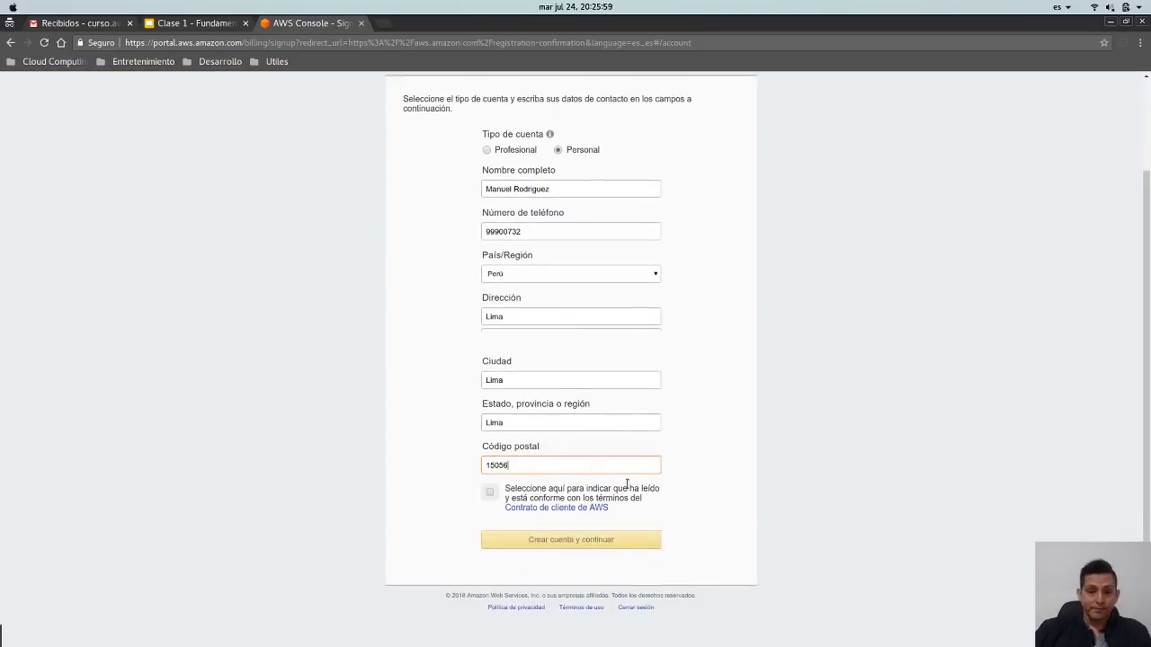
left_click(489, 494)
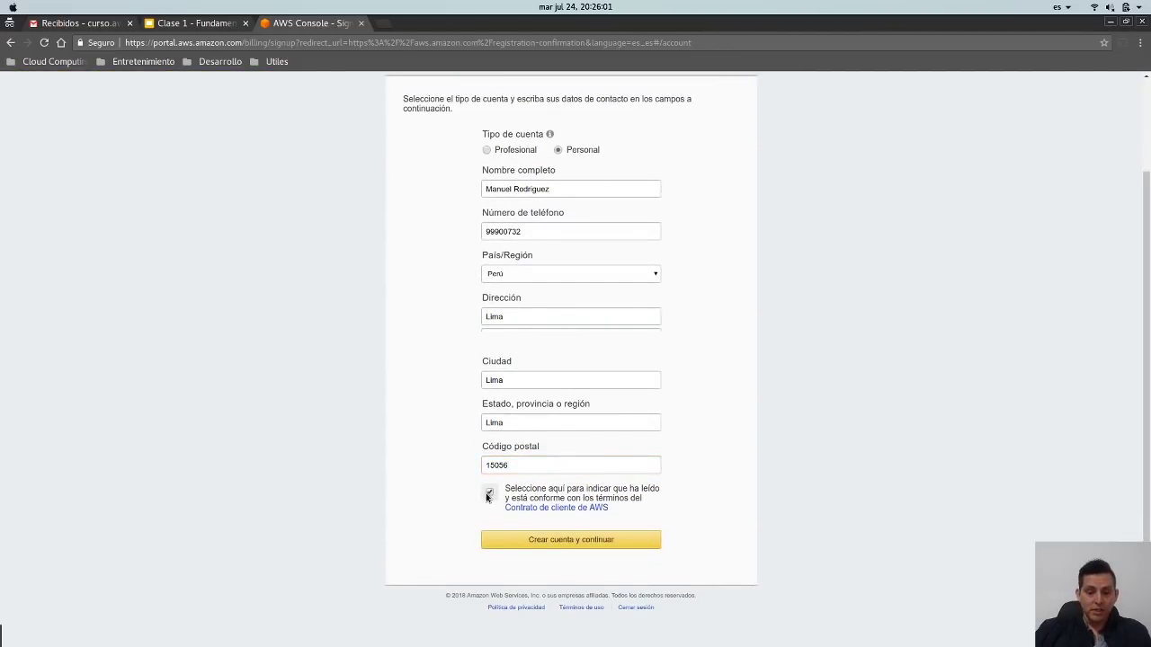
Create the account to reach the payment step, then close the sign-up to return to the networking slides.
left_click(537, 234)
left_click(604, 540)
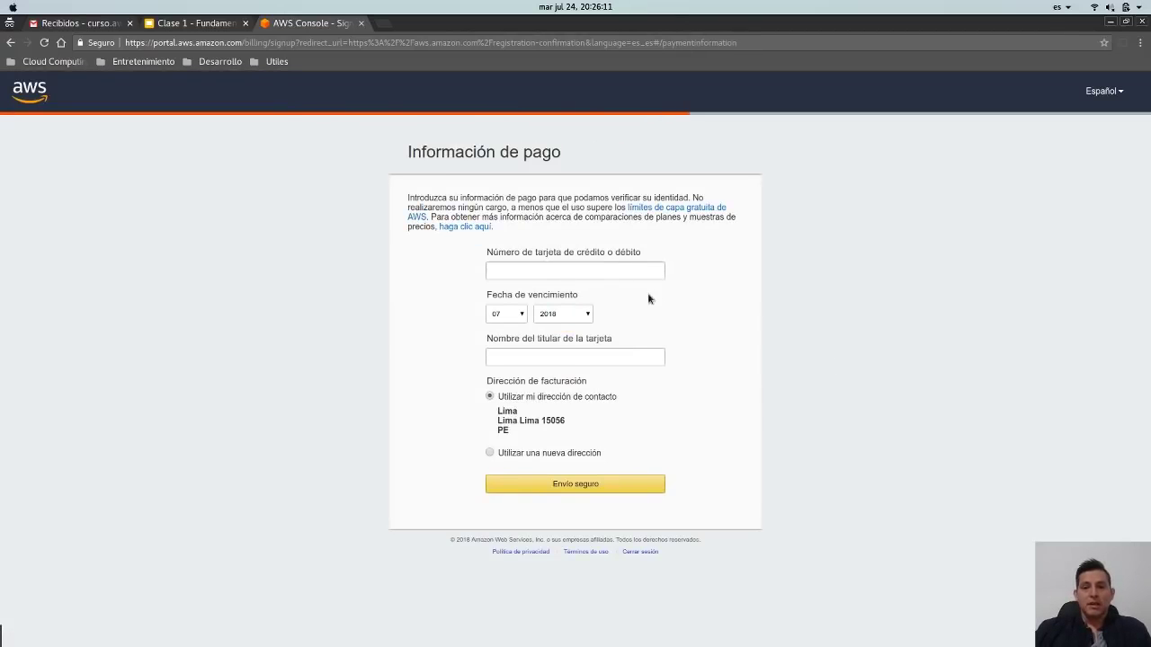
left_click(622, 273)
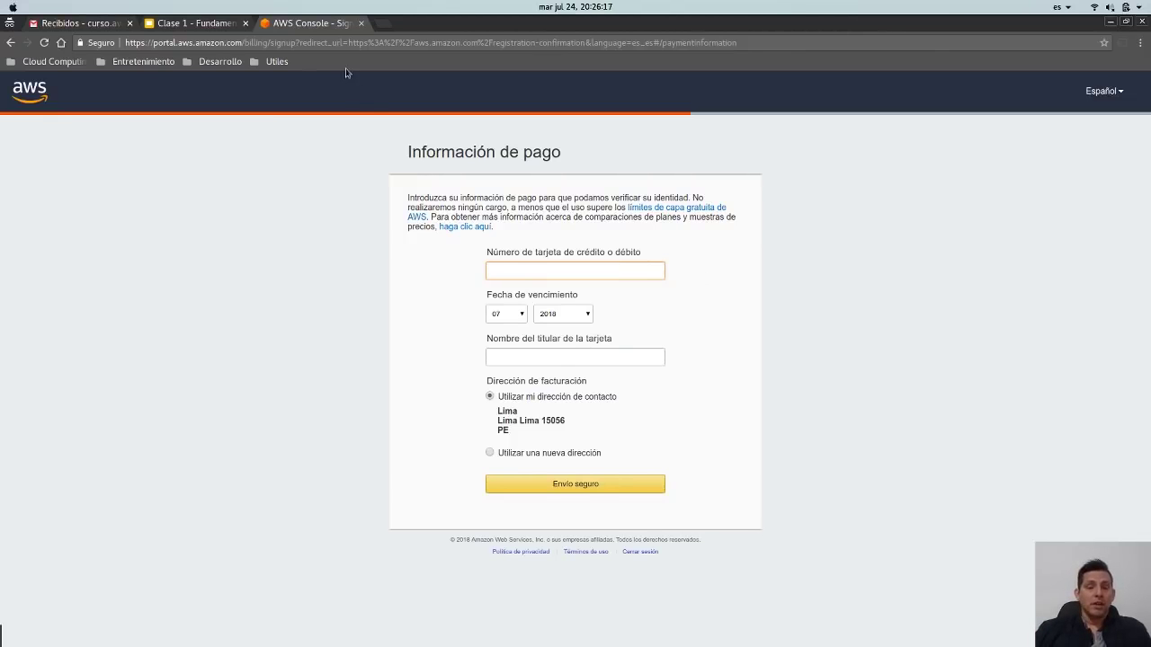
left_click(361, 24)
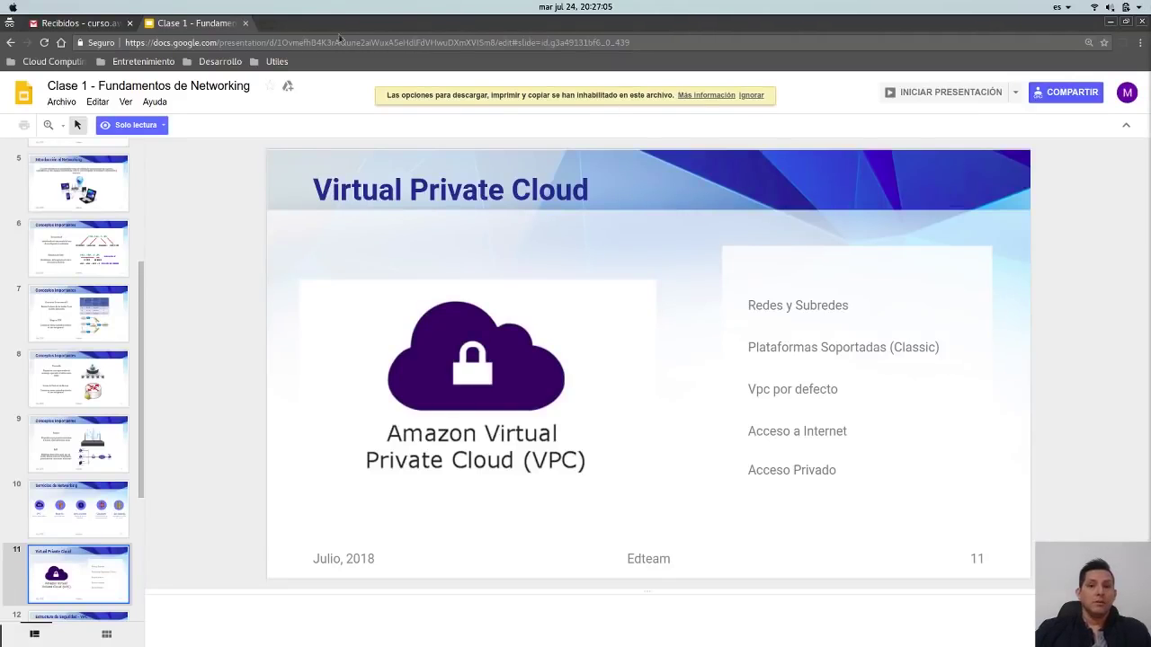
Return to the AWS sign-up tab at the phone verification page.
left_click(308, 23)
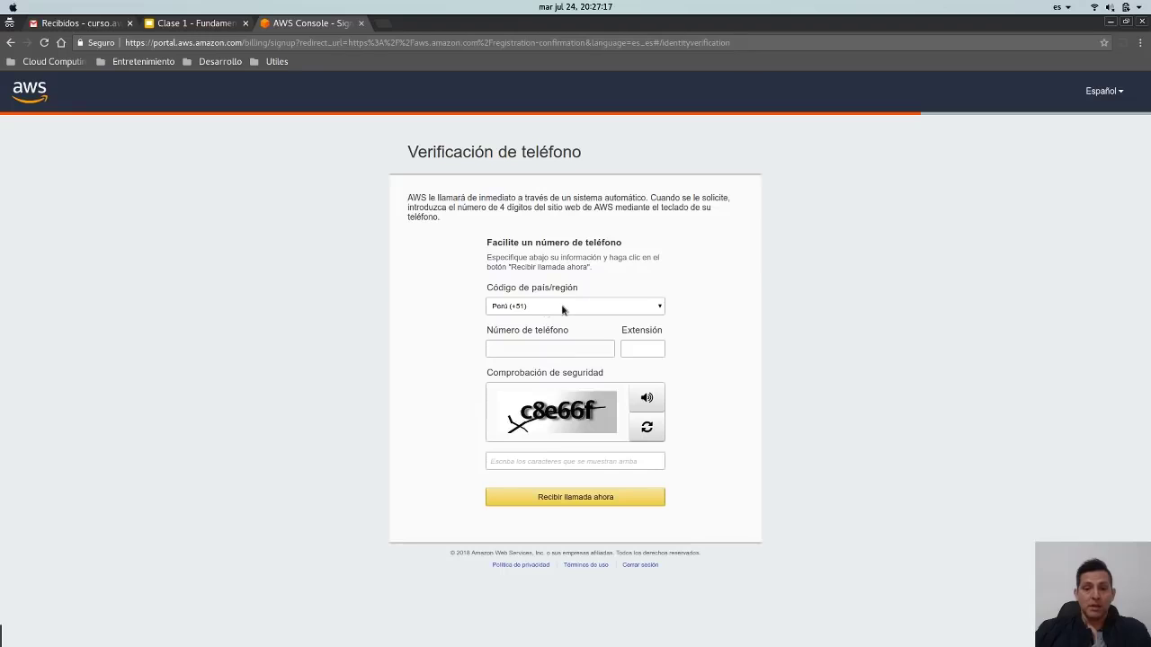
Enter the security check characters, take the automated verification call, and continue once identity is confirmed.
left_click(579, 460)
type("c8")
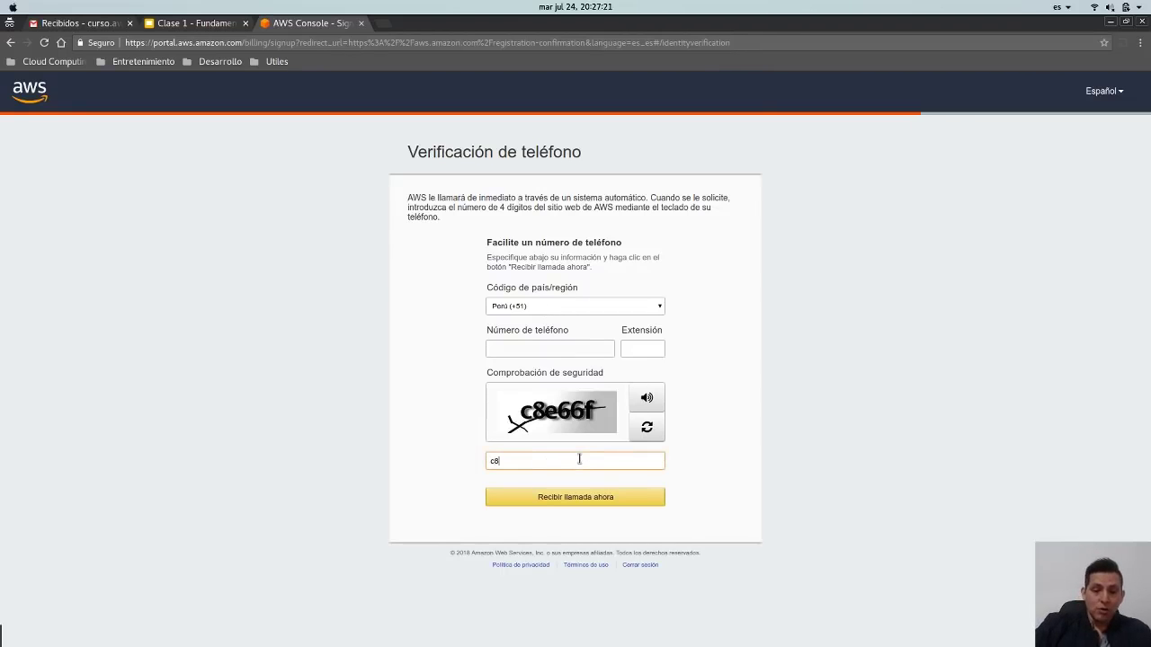
type("e66f")
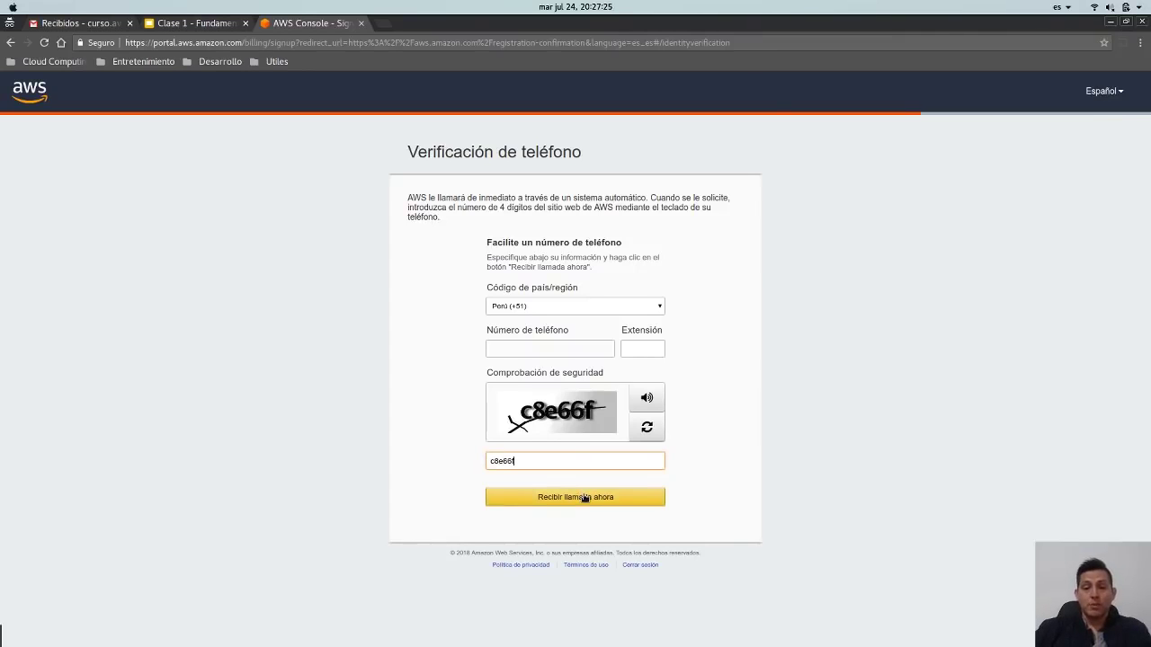
left_click(584, 497)
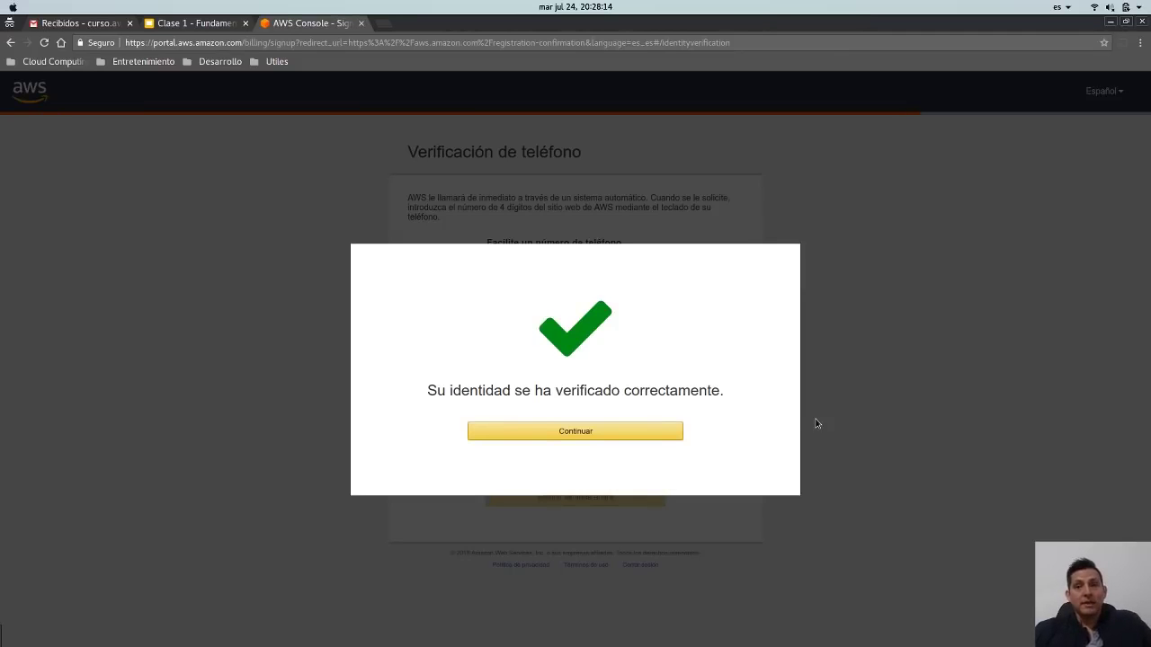
left_click(647, 435)
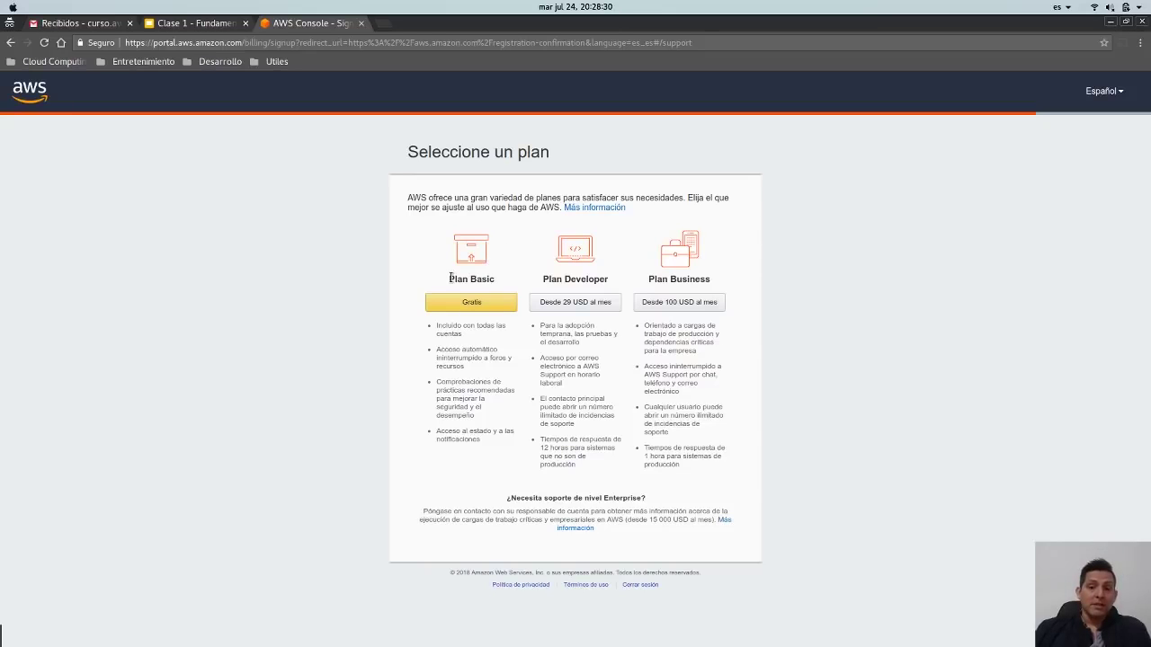
Select the free Plan Basic support option to complete registration.
left_click_drag(450, 278, 606, 275)
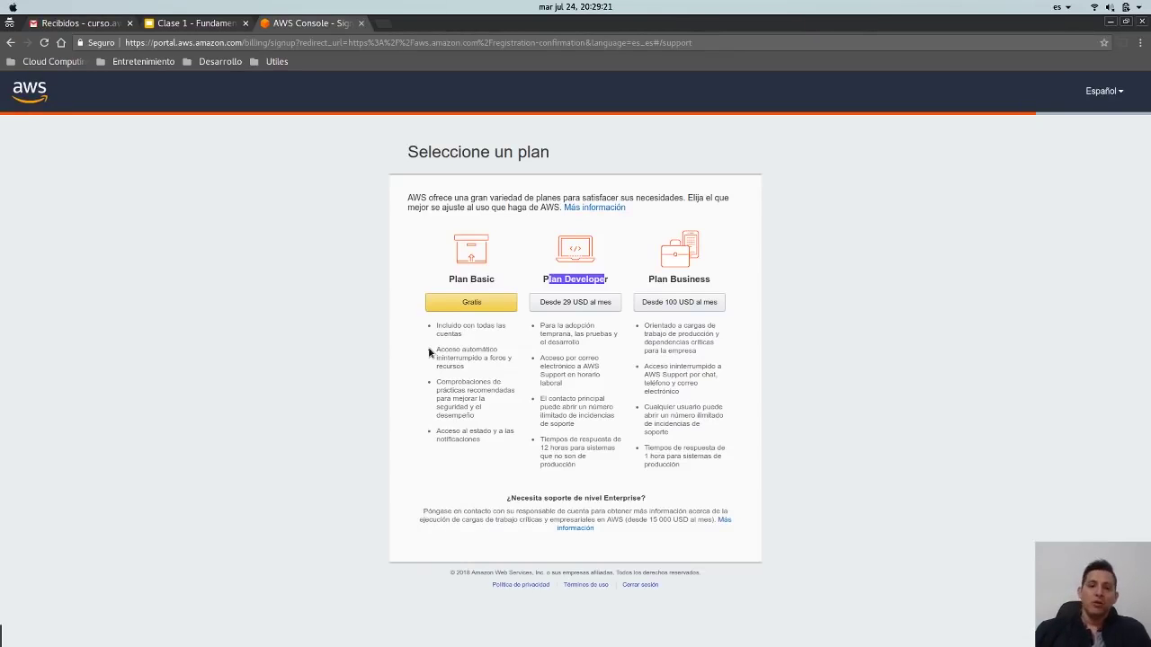
left_click(476, 305)
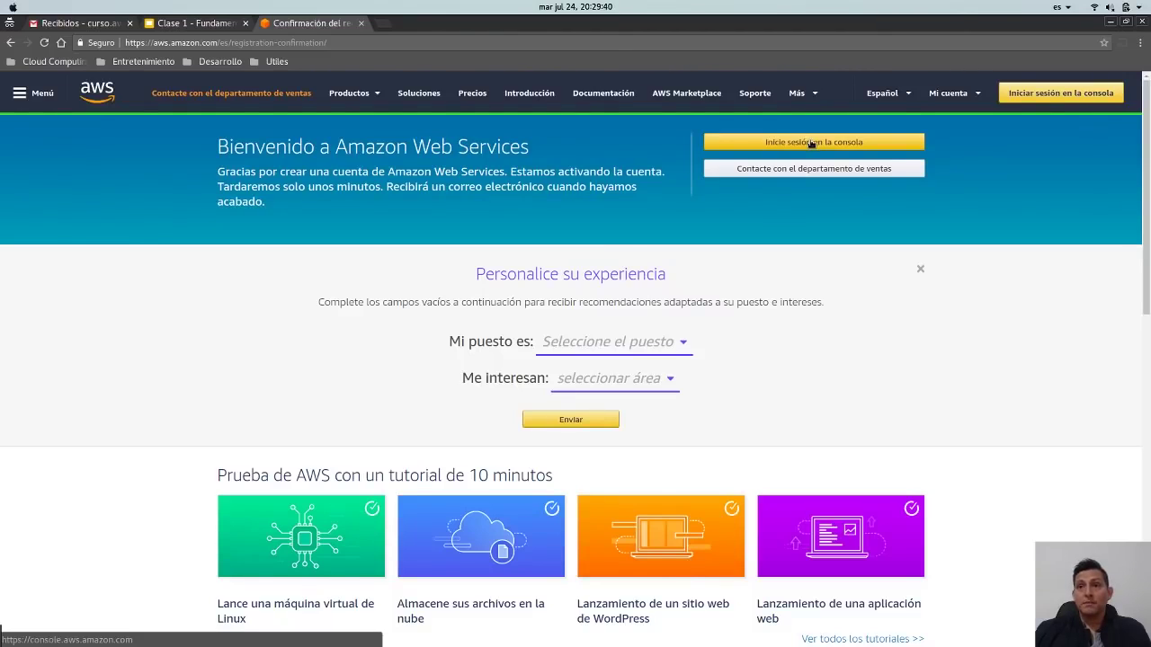
Sign in to the console with a different account, entering the new account's e-mail.
left_click(811, 144)
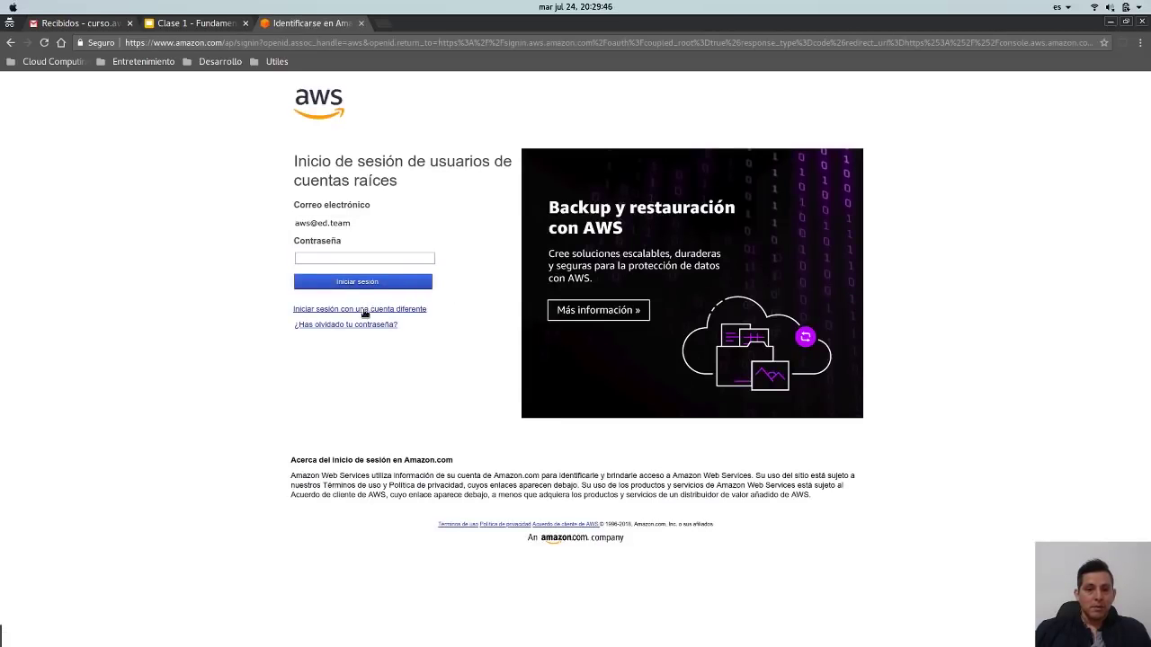
left_click(365, 310)
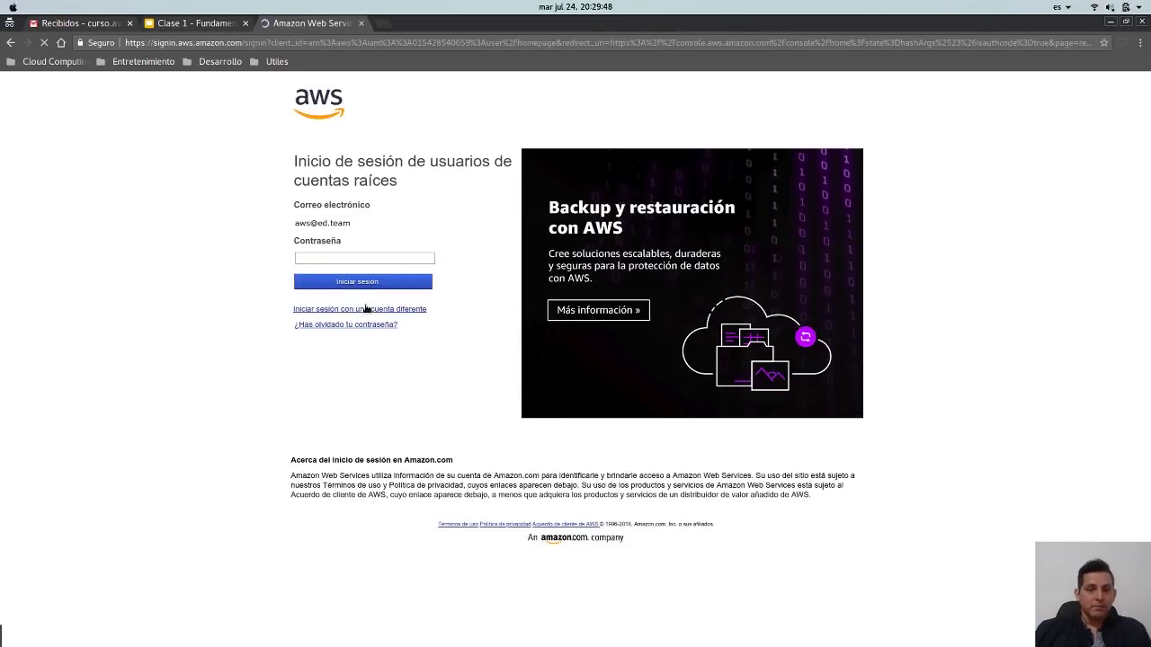
left_click(347, 258)
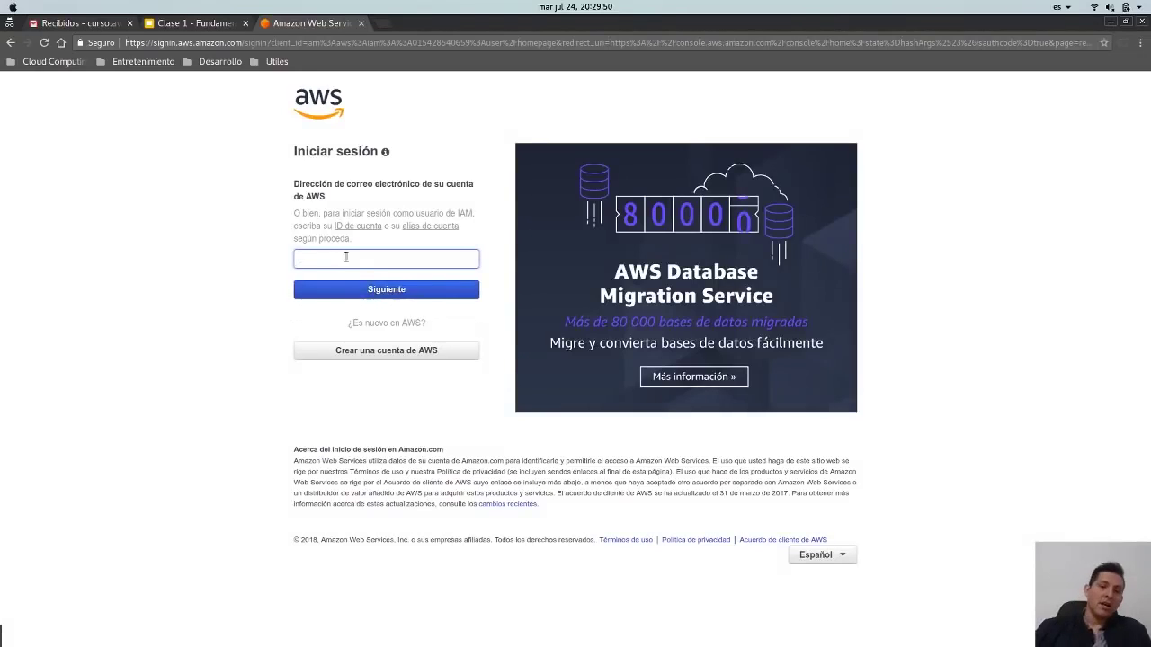
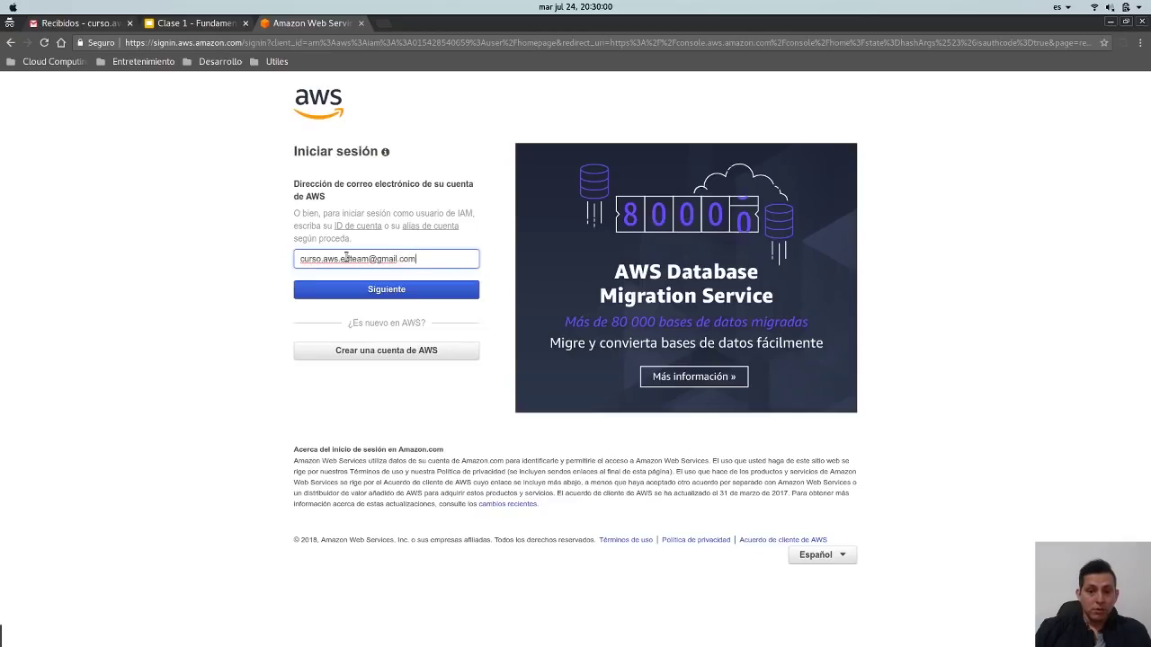
key("Return")
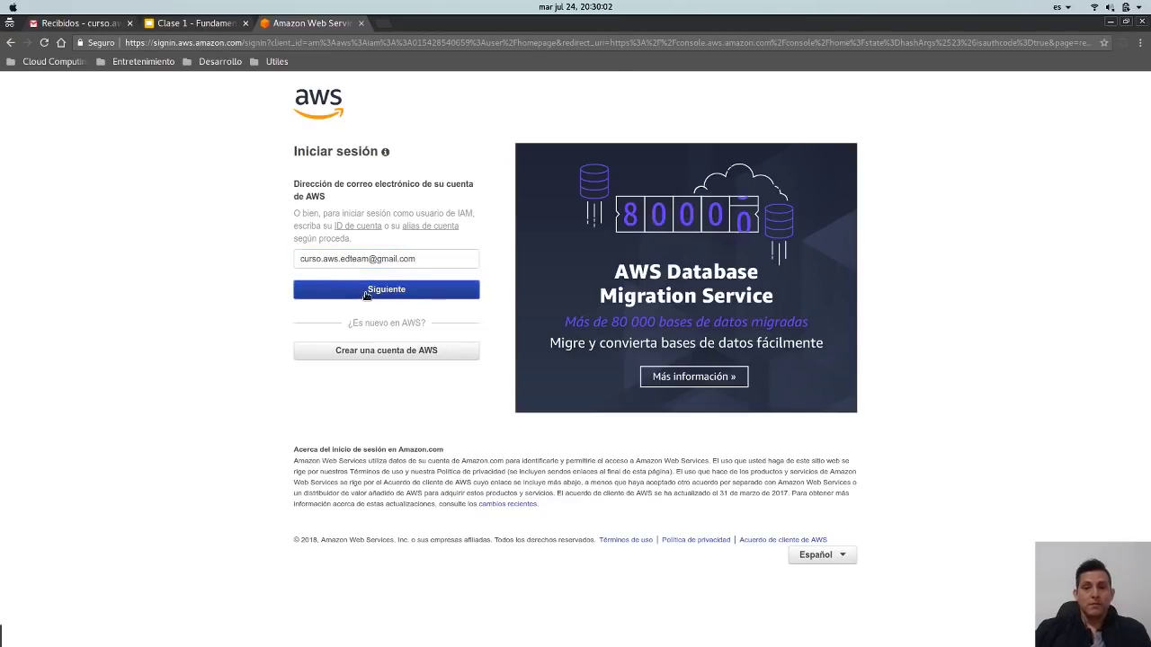
left_click(366, 291)
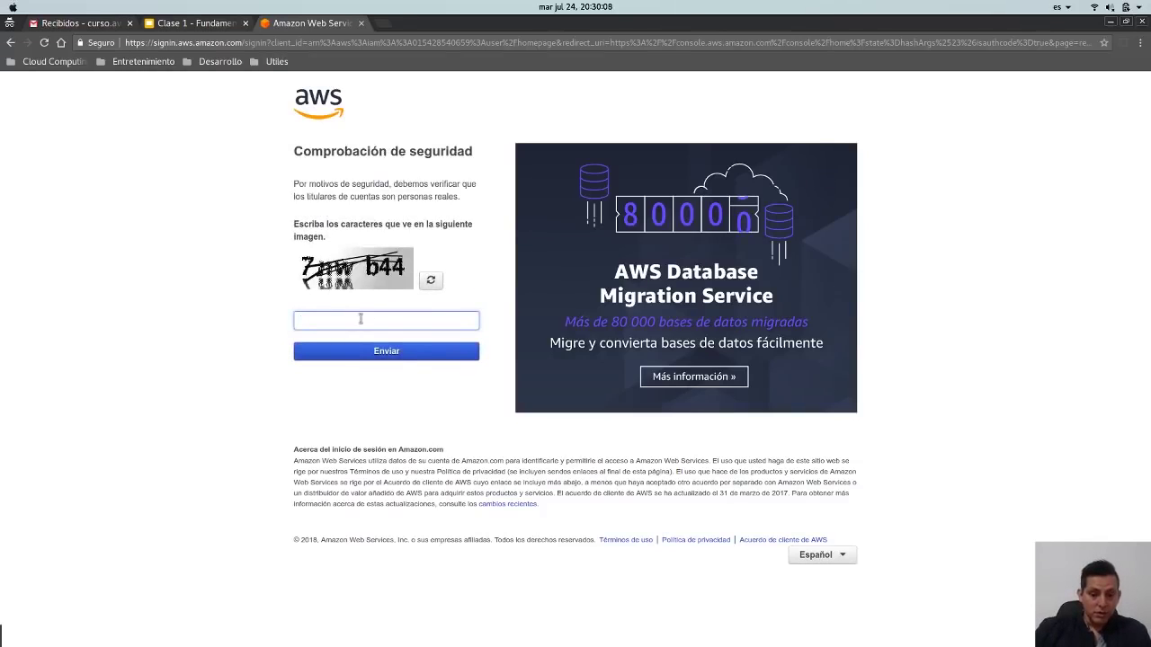
Pass the security check, retyping the new characters after the first attempt fails.
type("7aw")
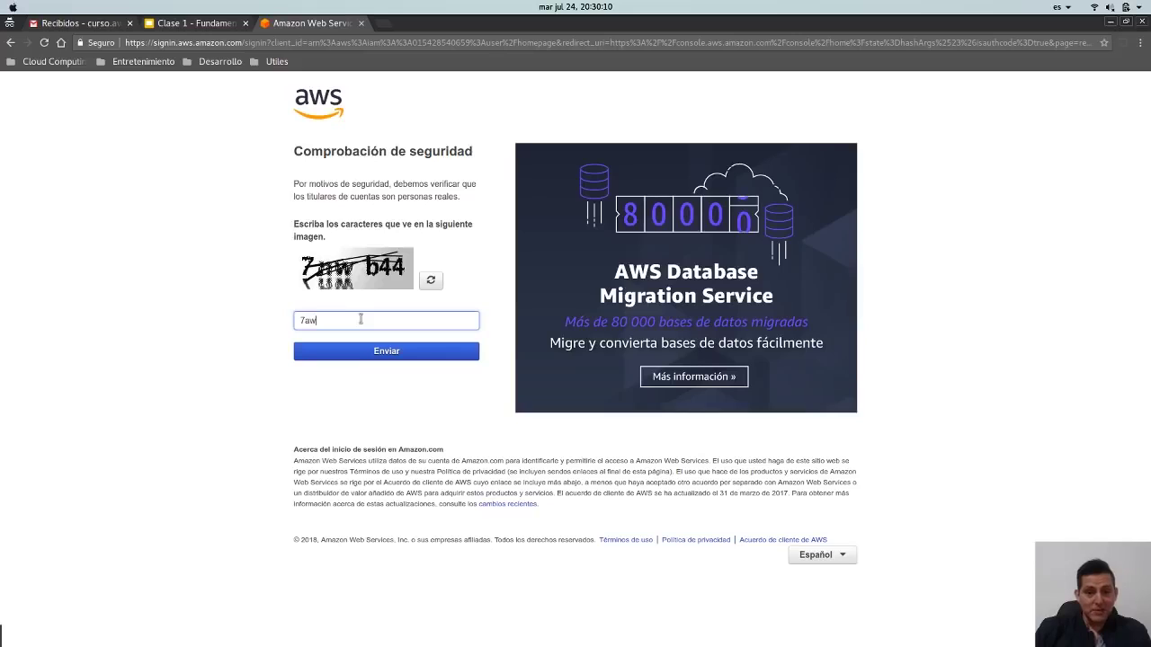
type("b44")
key("Return")
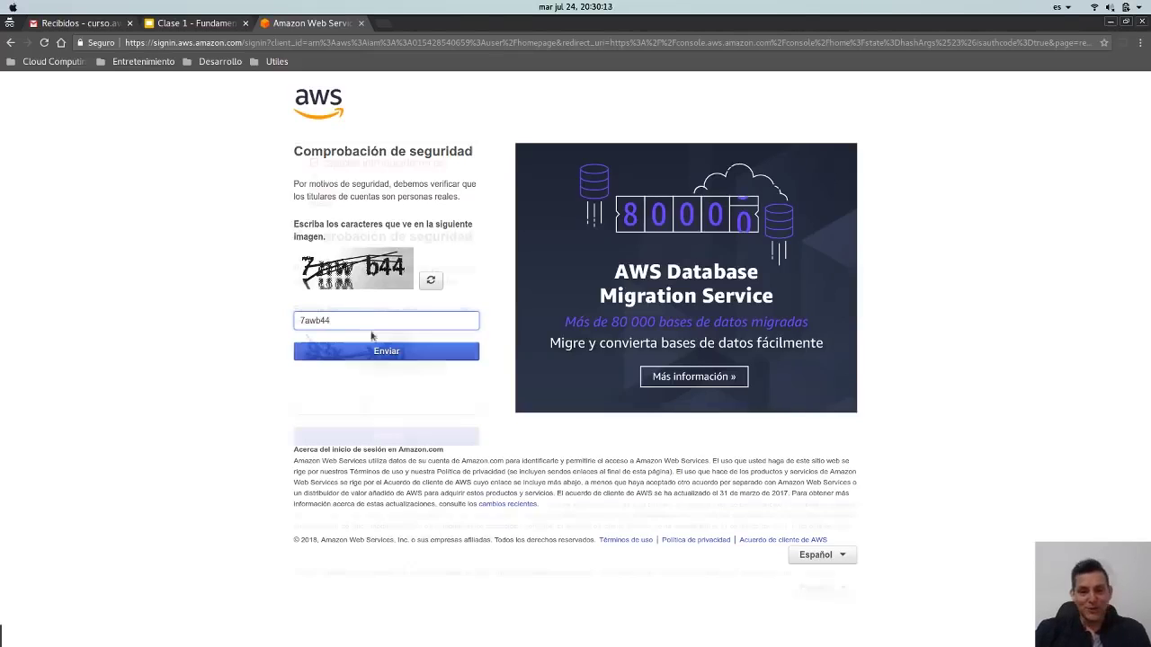
left_click(364, 404)
type("83x")
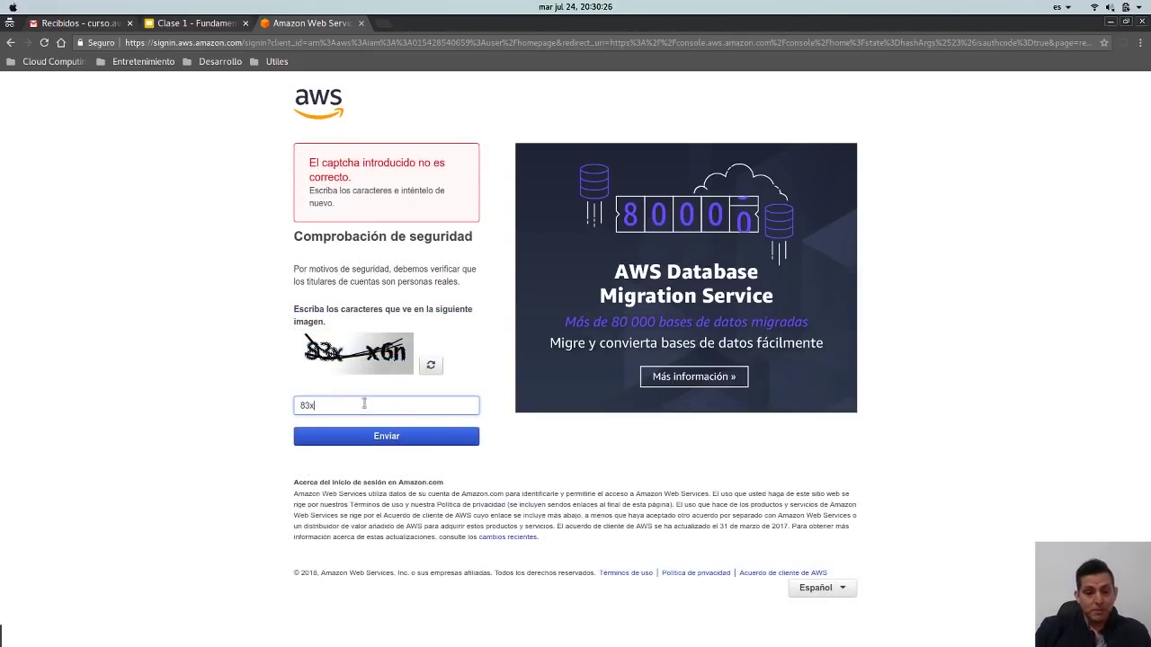
type("x6n")
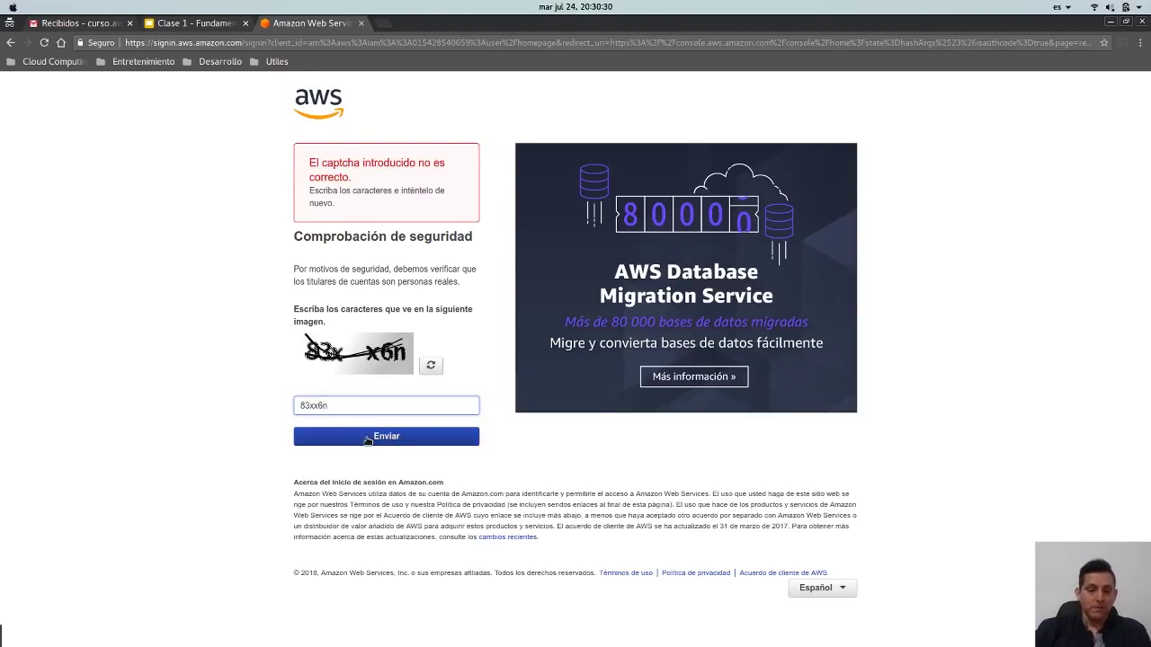
left_click(367, 436)
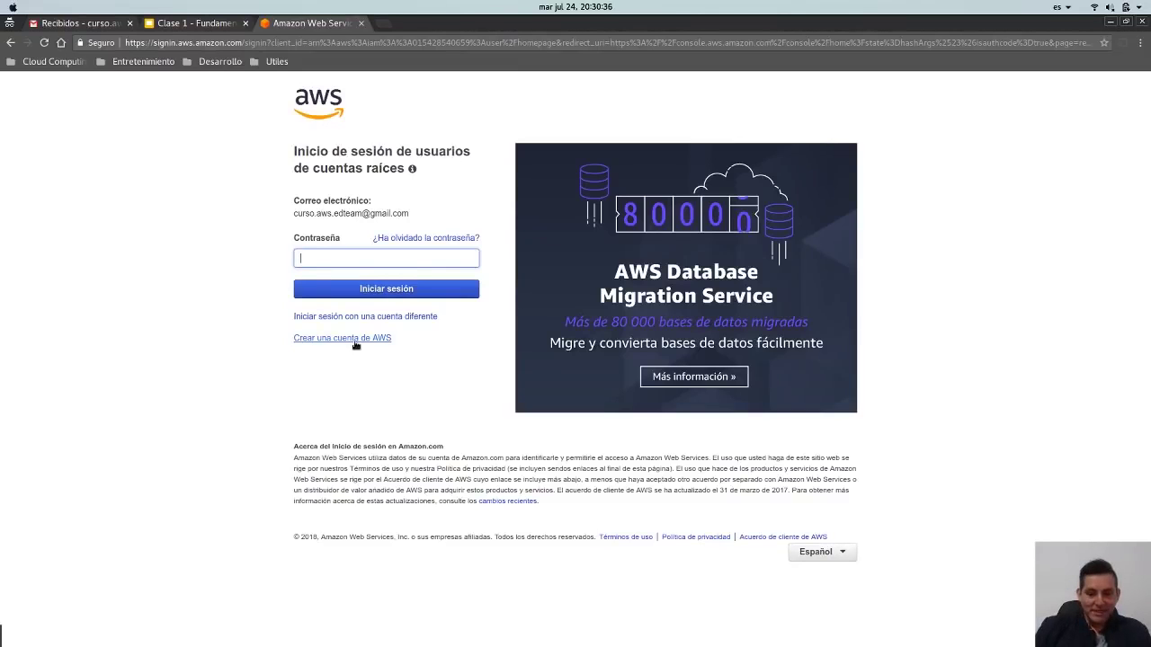
Enter the root account password, correcting a typo, and sign in to the console.
type("•••")
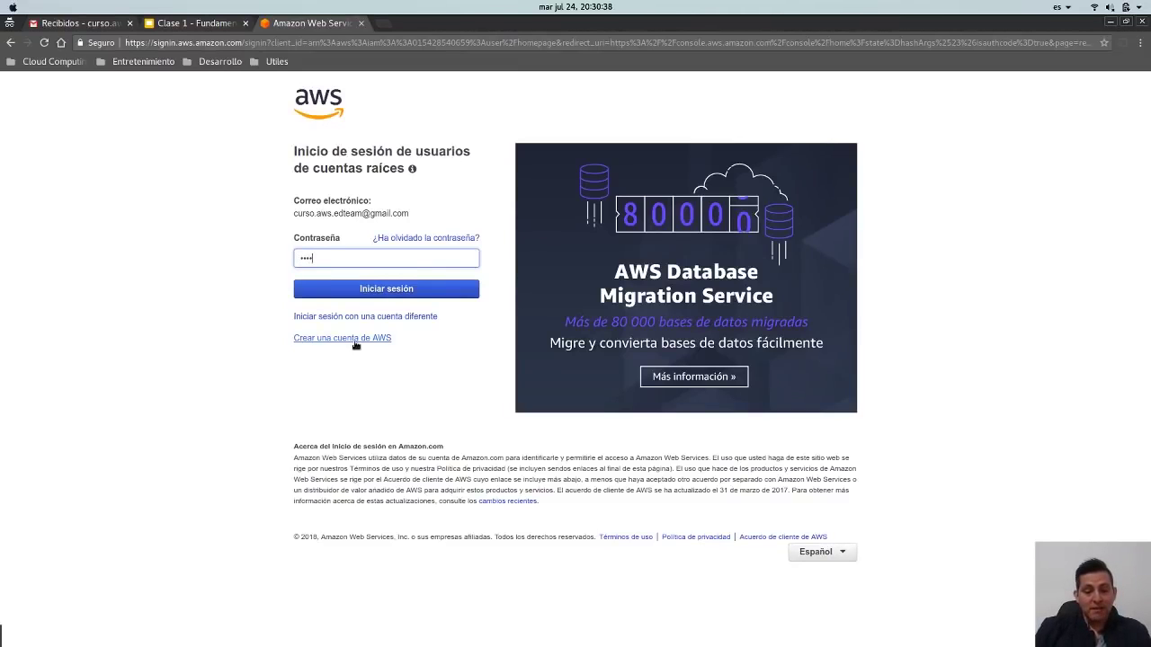
type("•••••")
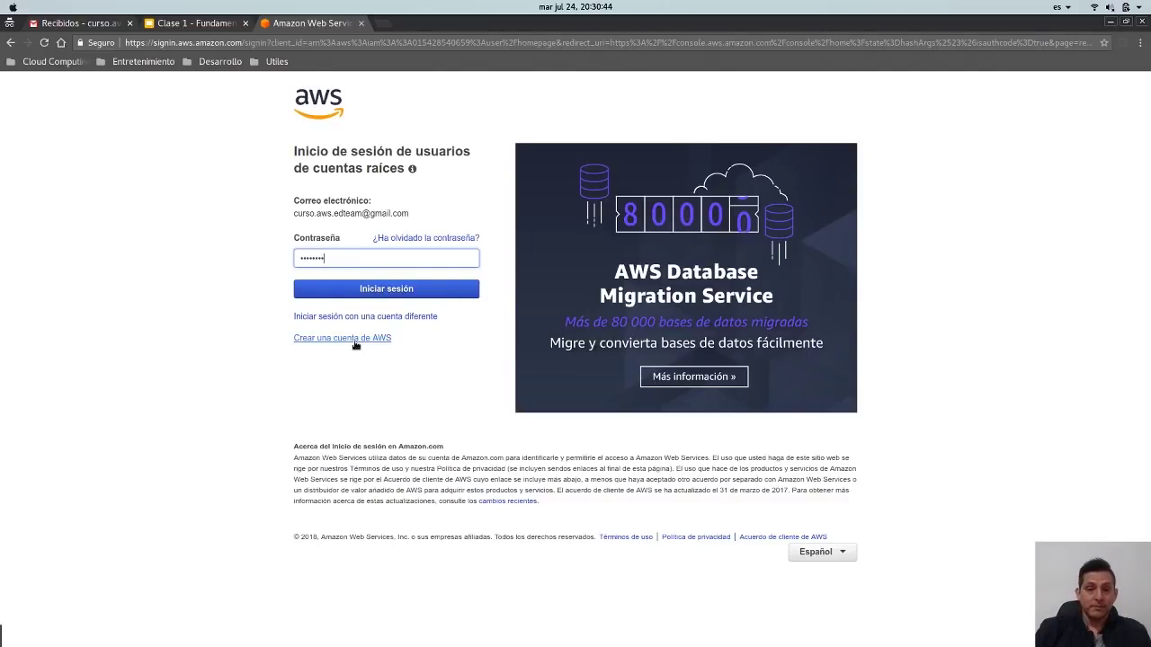
key("BackSpace")
key("BackSpace")
key("BackSpace")
key("BackSpace")
key("BackSpace")
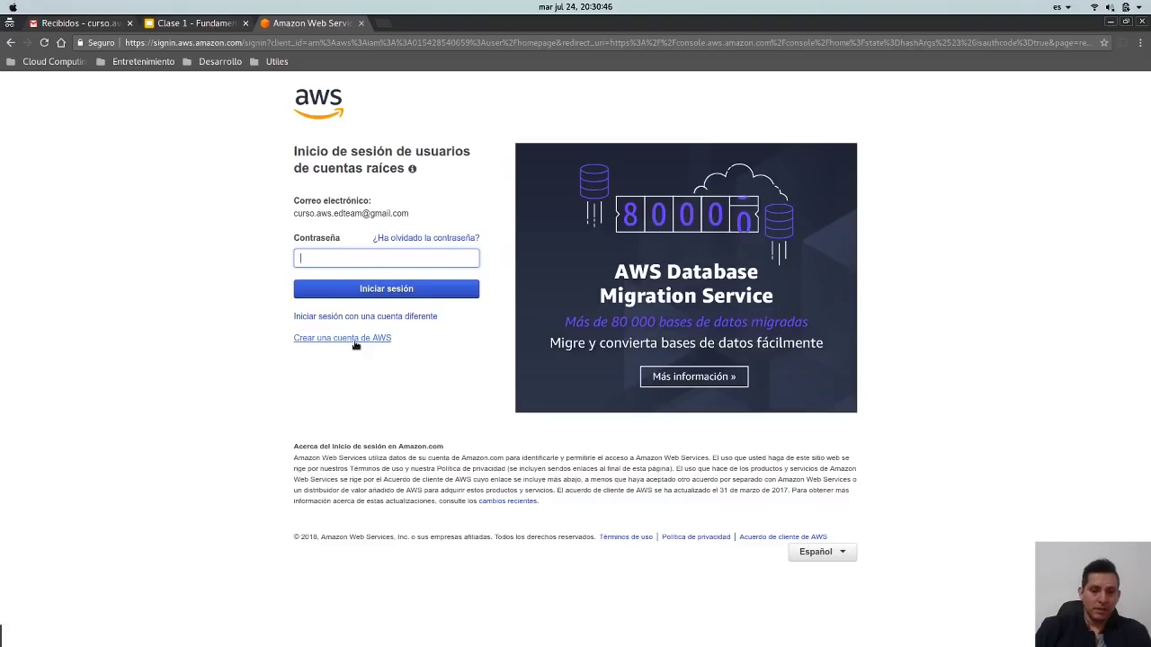
type("••••")
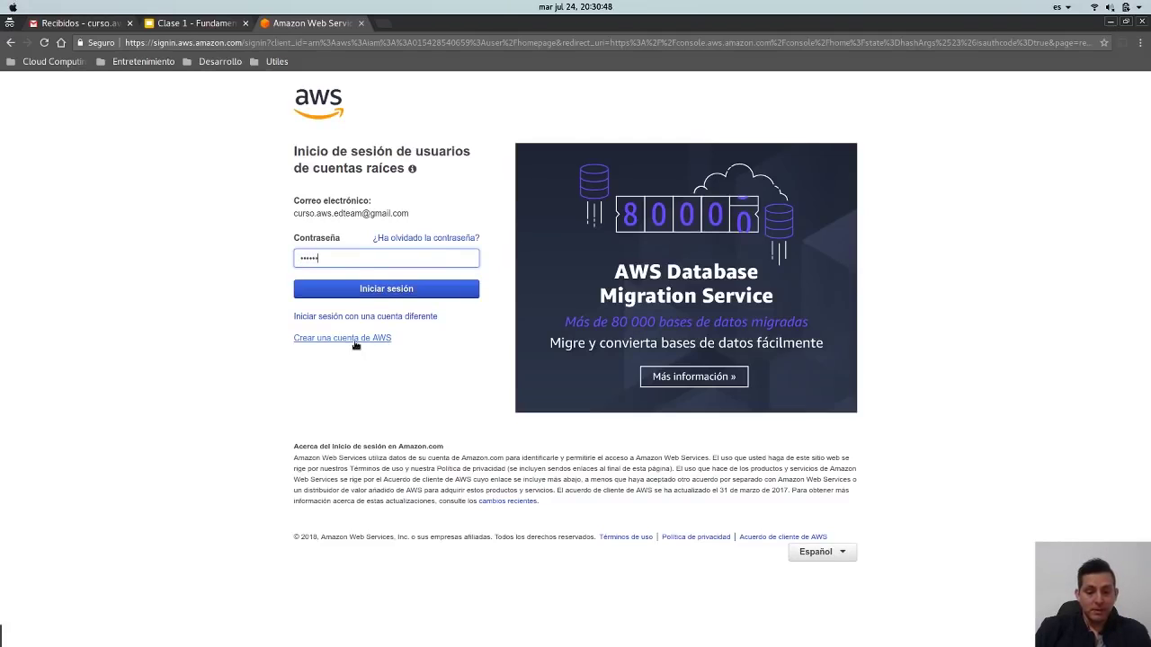
type("••")
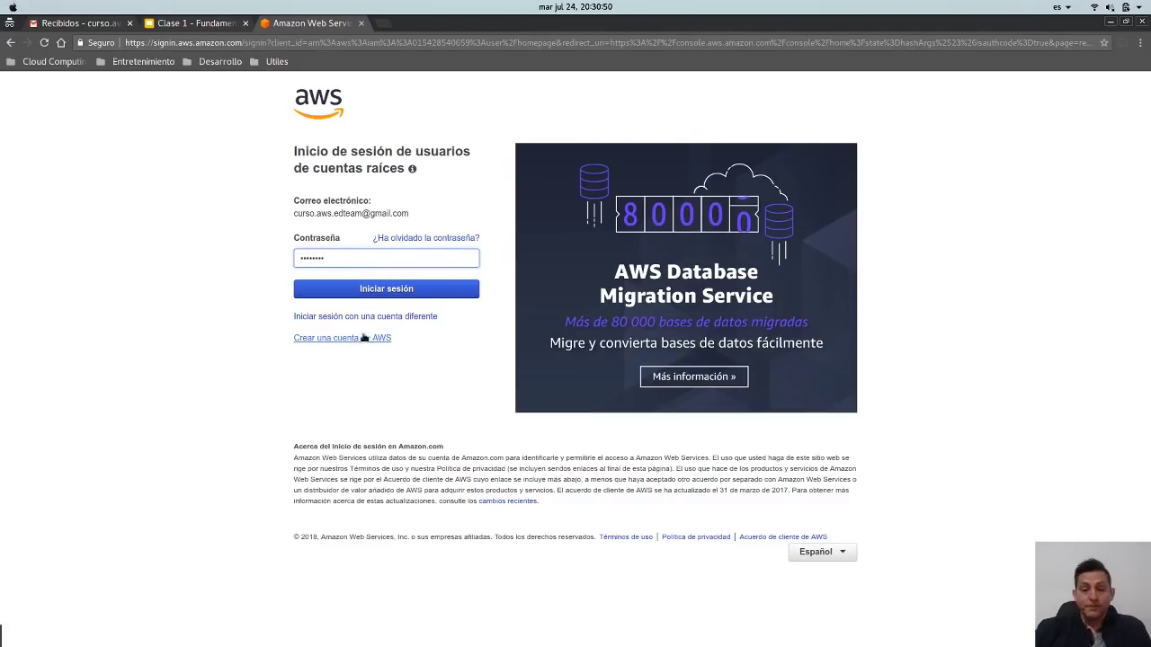
left_click(423, 294)
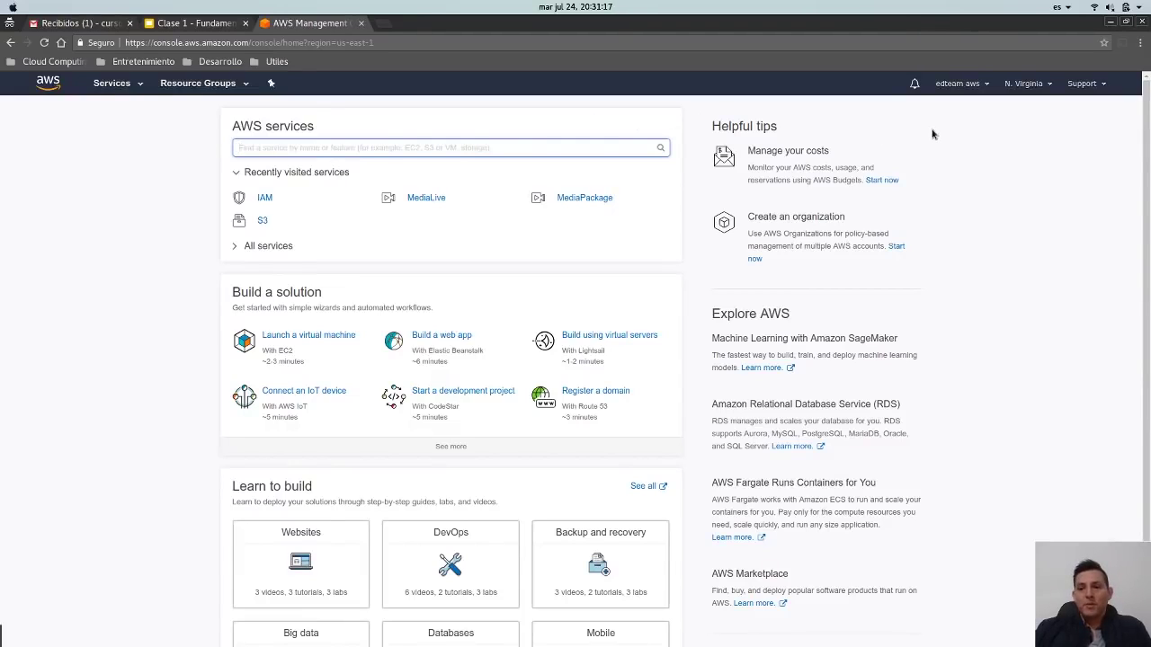
Open My Billing Dashboard from the account menu in a new browser tab and switch to it.
left_click(985, 84)
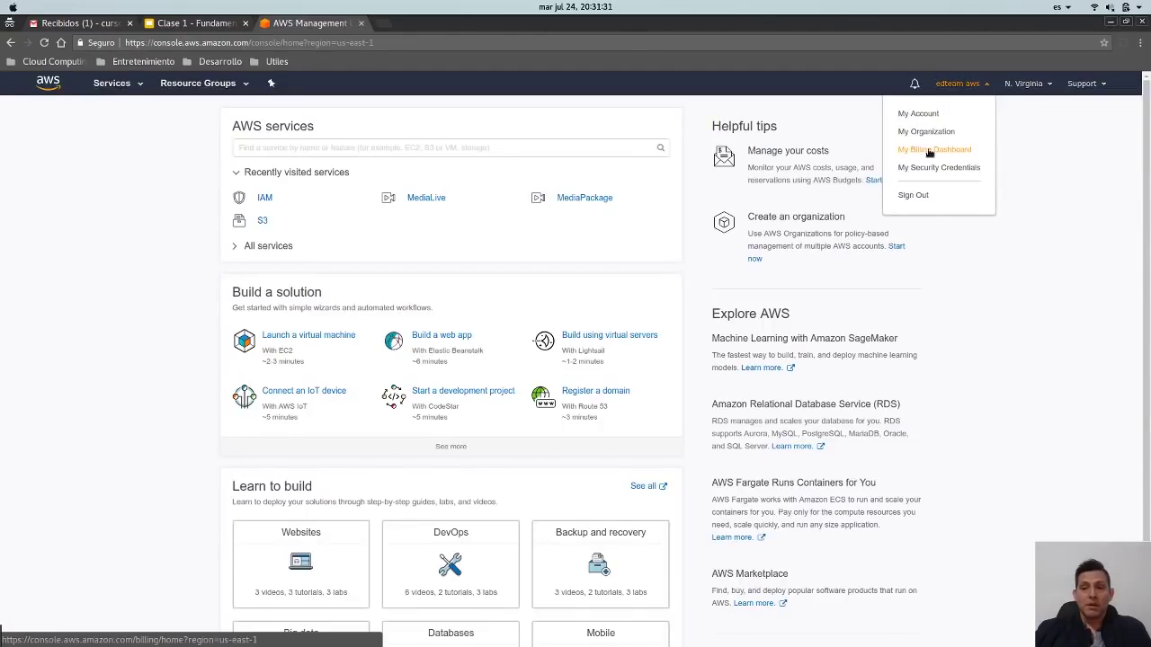
right_click(929, 153)
left_click(927, 158)
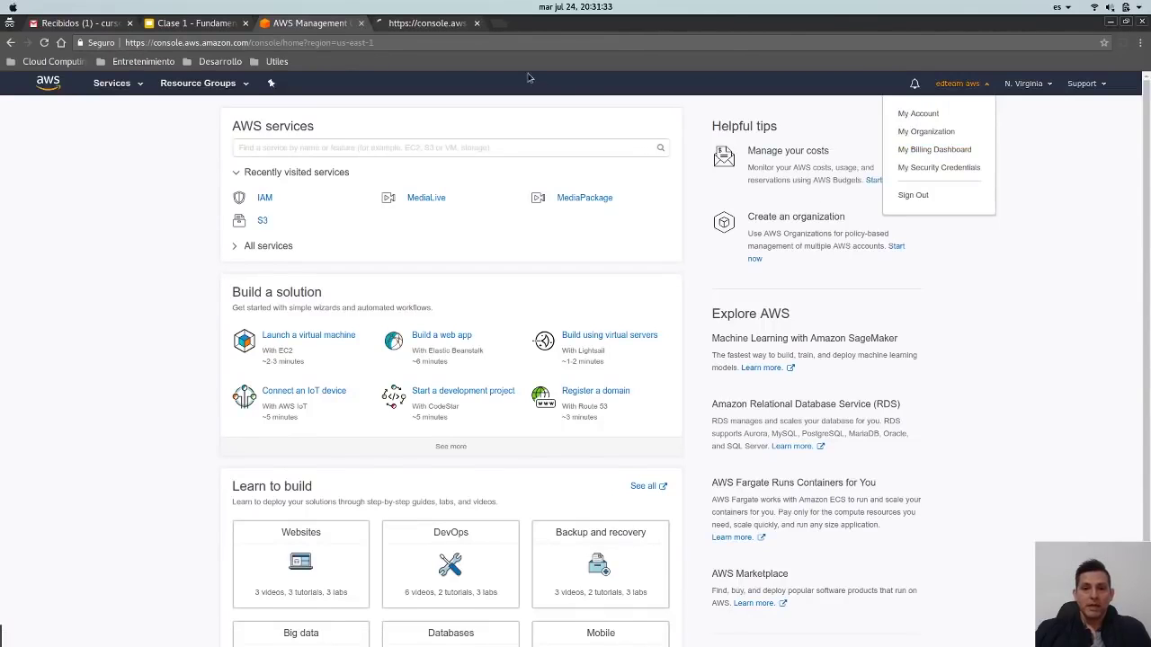
left_click(417, 24)
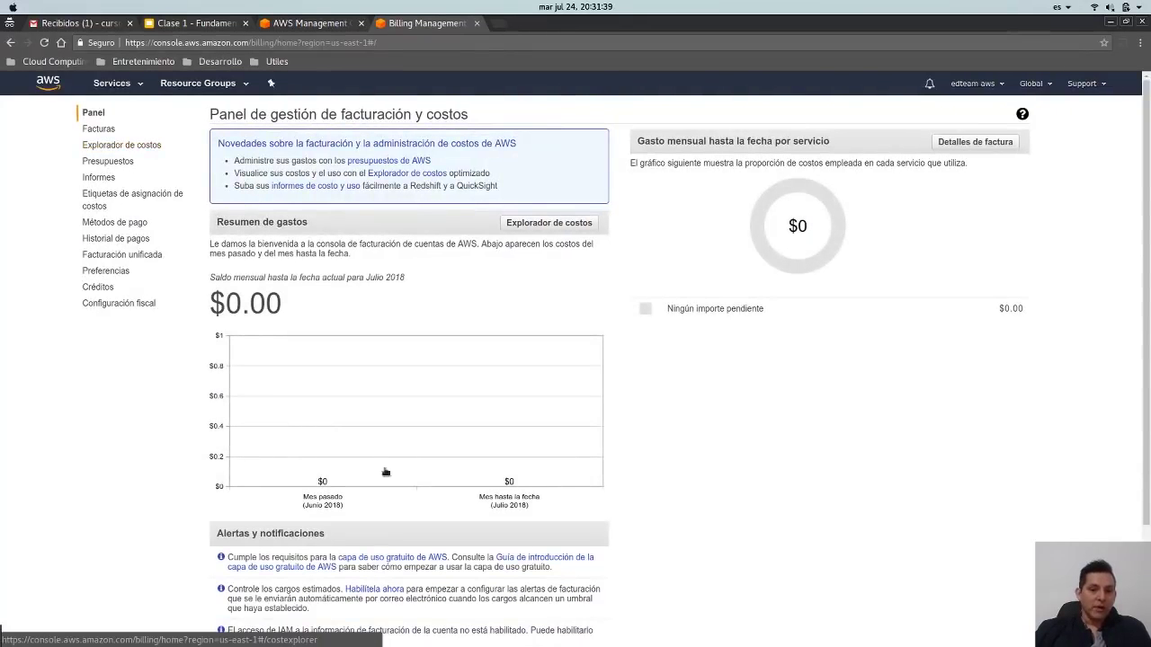
Confirm Facturas shows no bills for Julio 2018, then close the Billing Management tab.
left_click(98, 129)
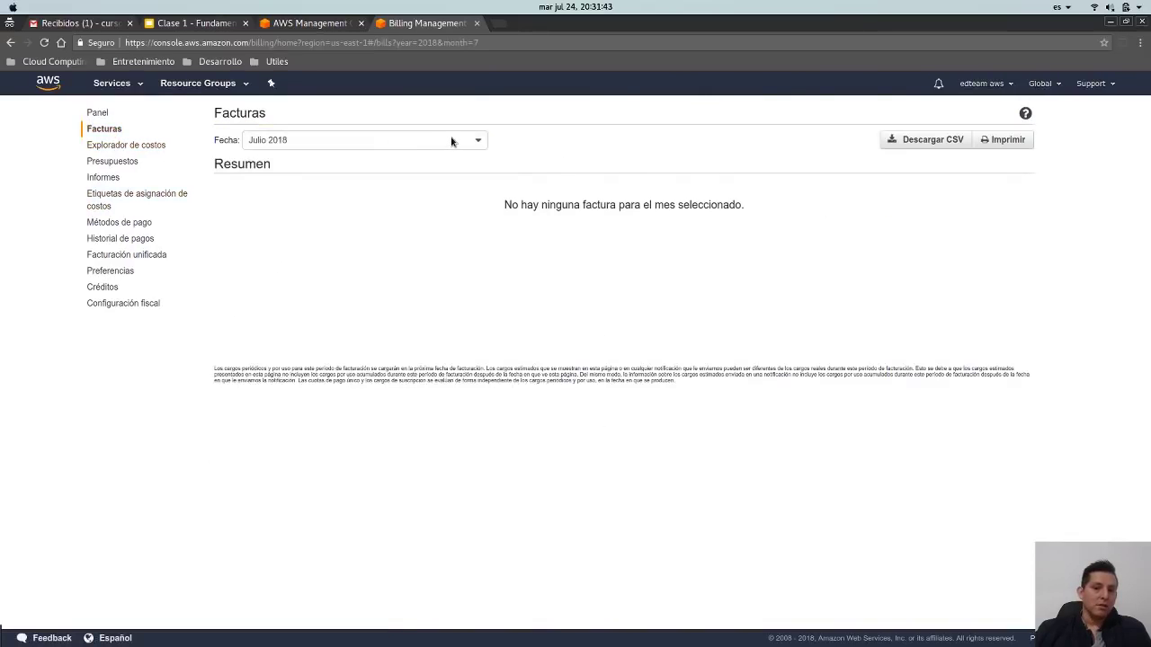
left_click(451, 141)
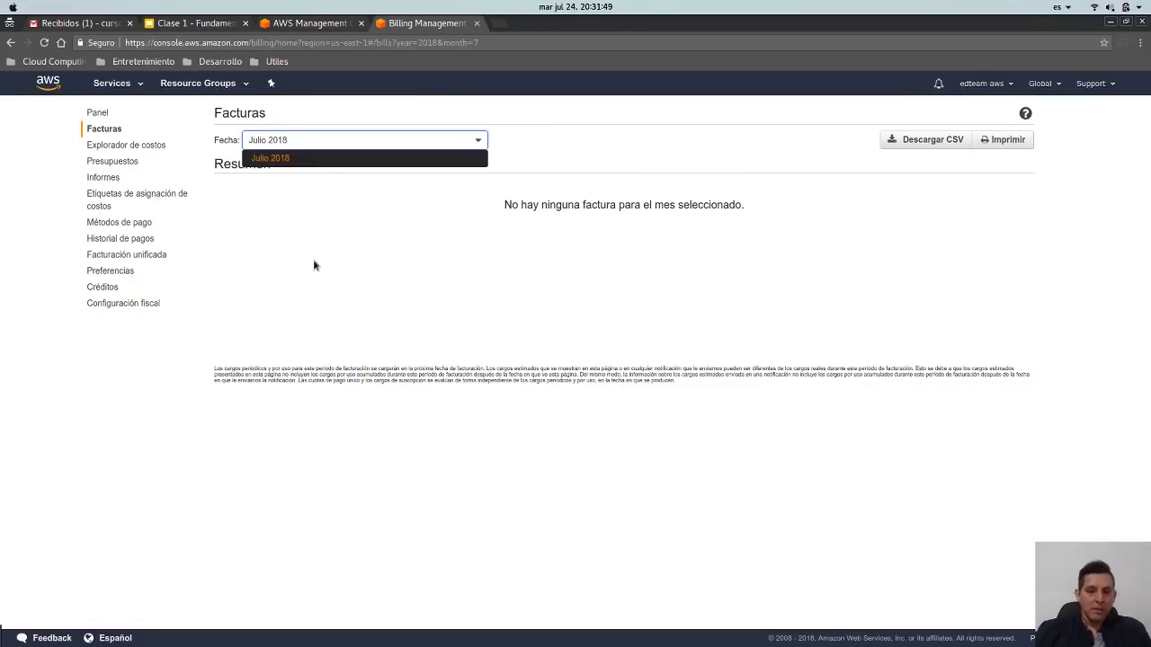
left_click(477, 23)
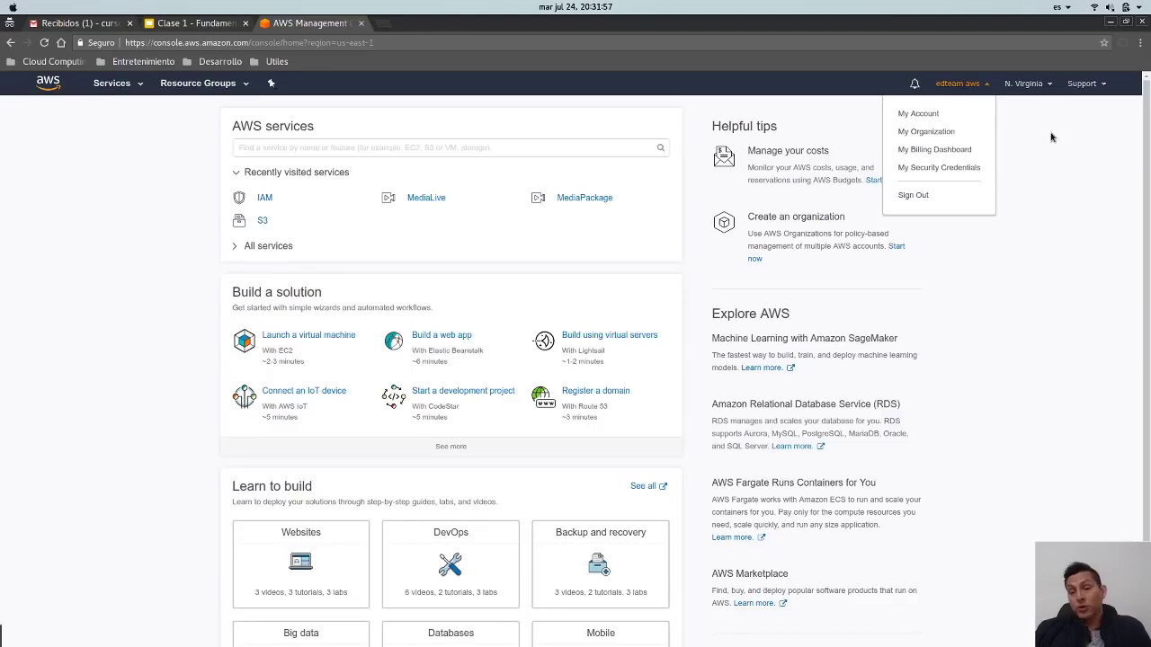
Open the N. Virginia region selector to list the available AWS regions.
left_click(1049, 84)
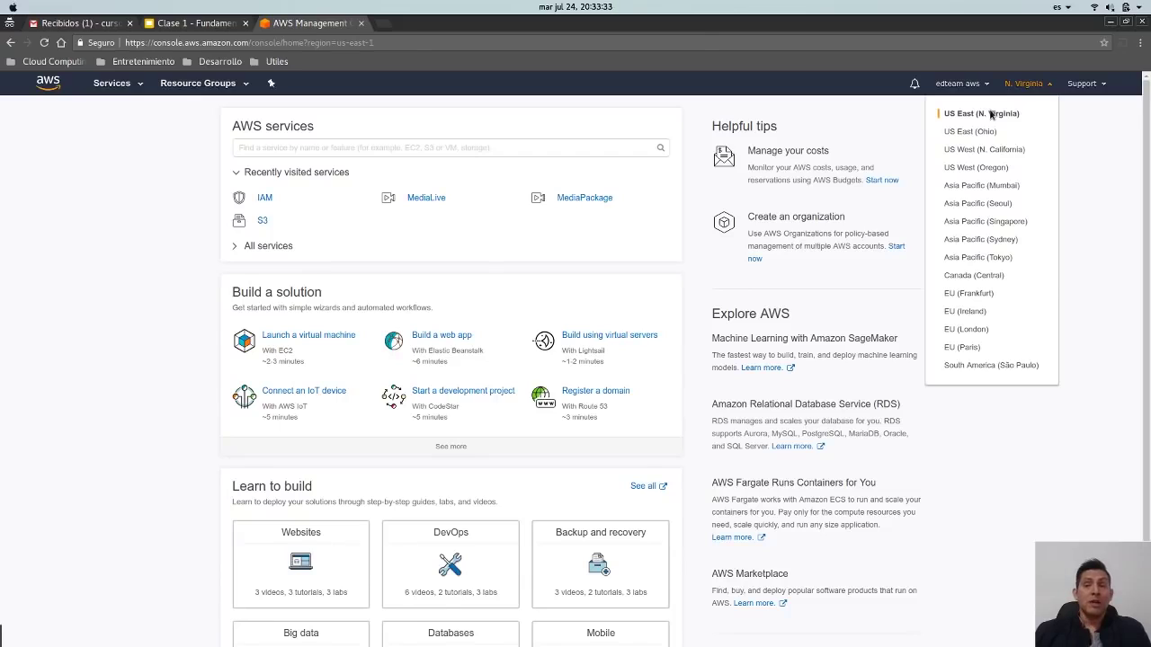
Close the region list and open the Services menu with all categories like Compute and Storage.
left_click(1082, 131)
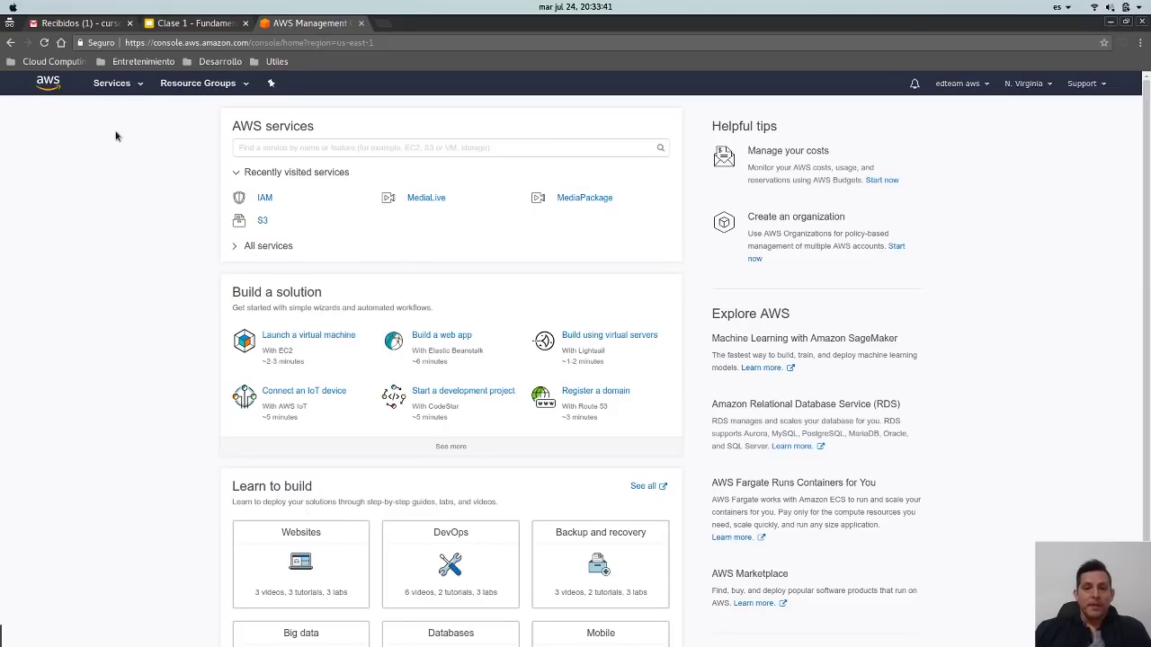
left_click(141, 86)
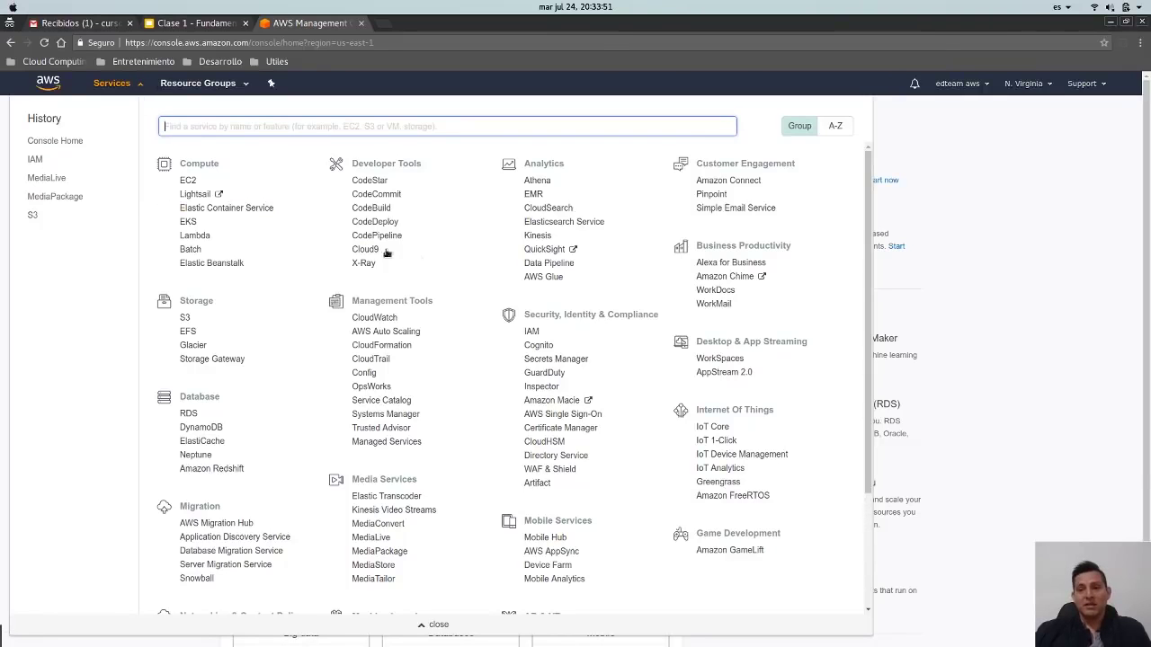
Scroll to Networking & Content Delivery and choose VPC, reaching the 'sign-up almost complete' notice.
scroll(706, 431, "down", 3)
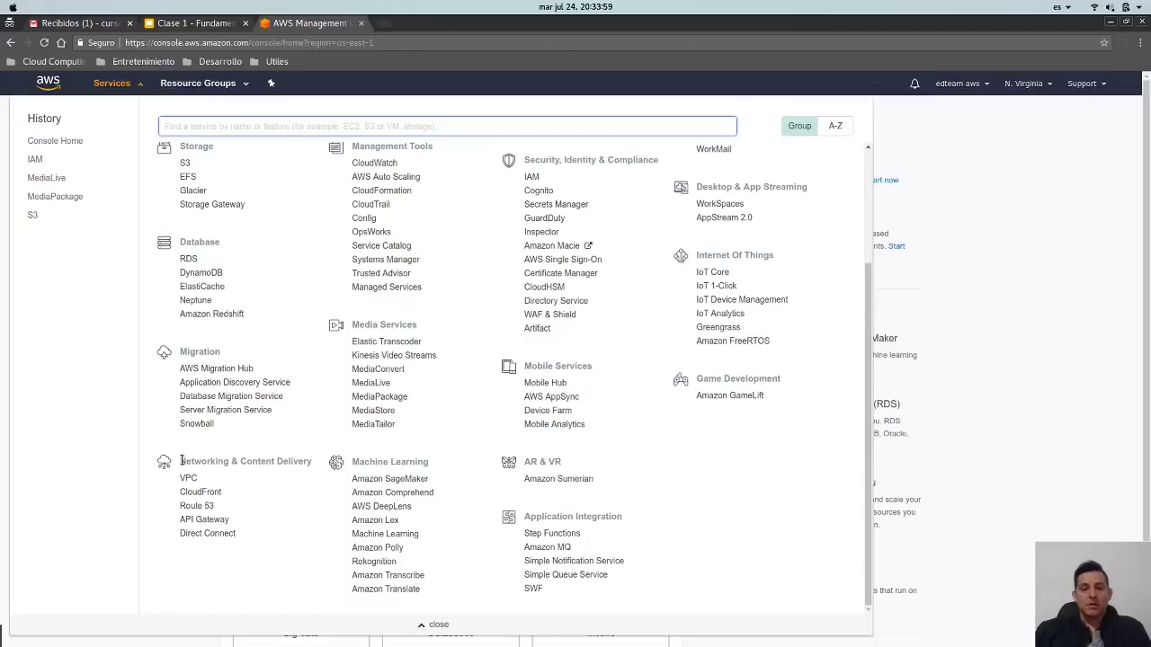
left_click_drag(180, 461, 236, 474)
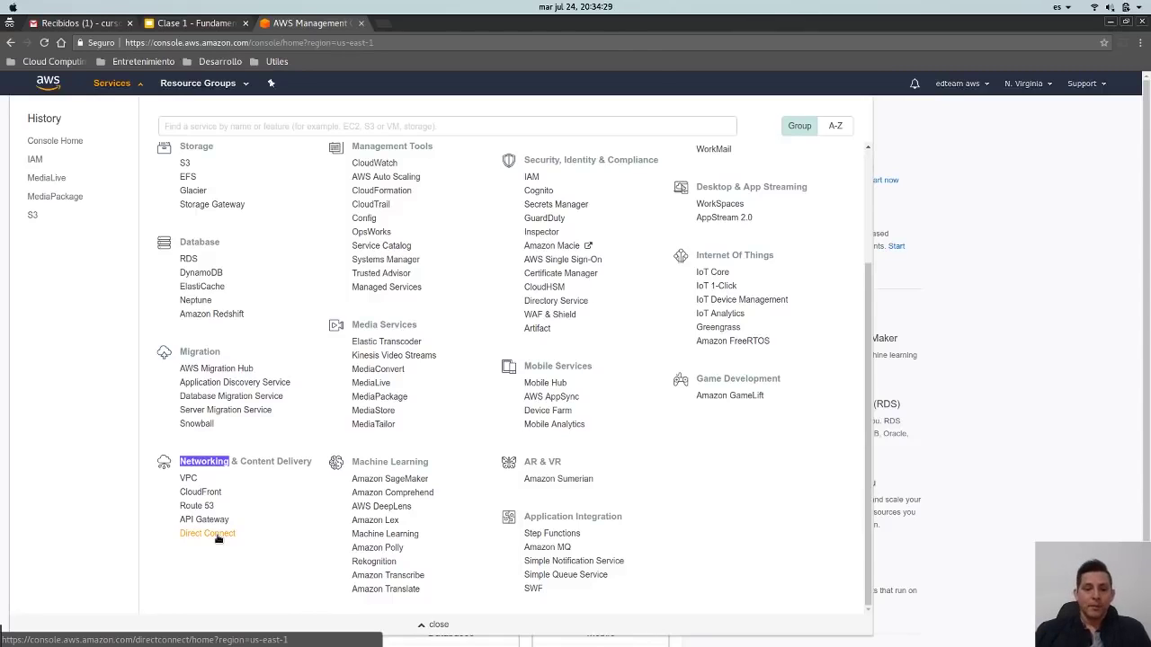
left_click(187, 479)
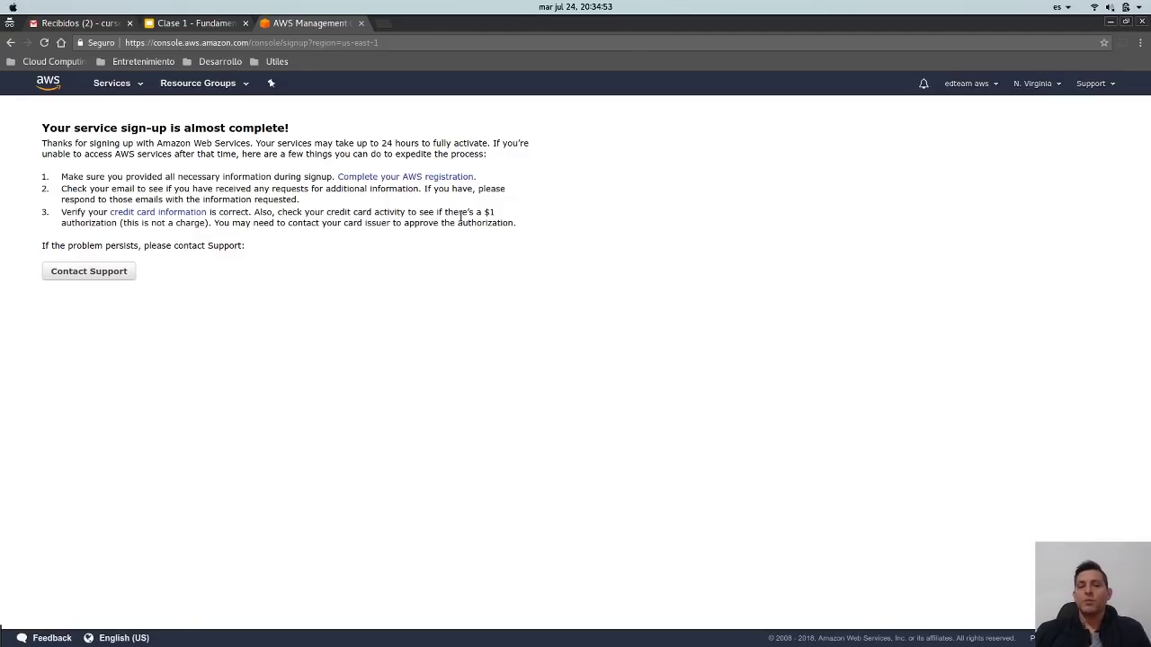
Sign out, enter the security check characters, and sign back in with the account password.
left_click(967, 83)
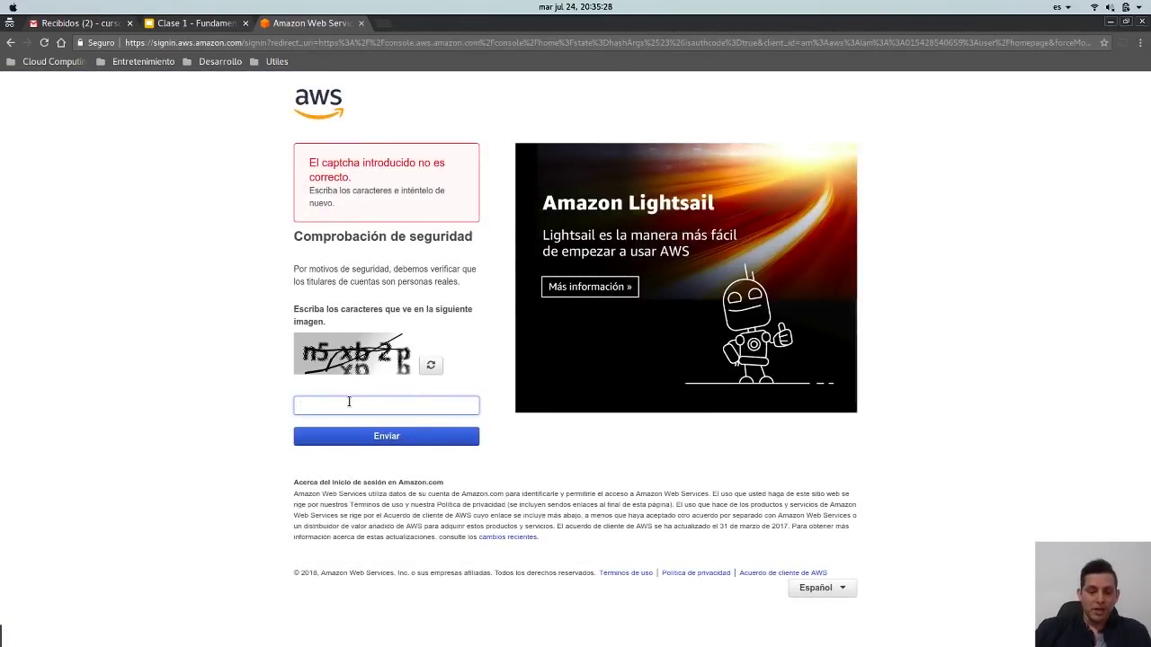
type("n5x")
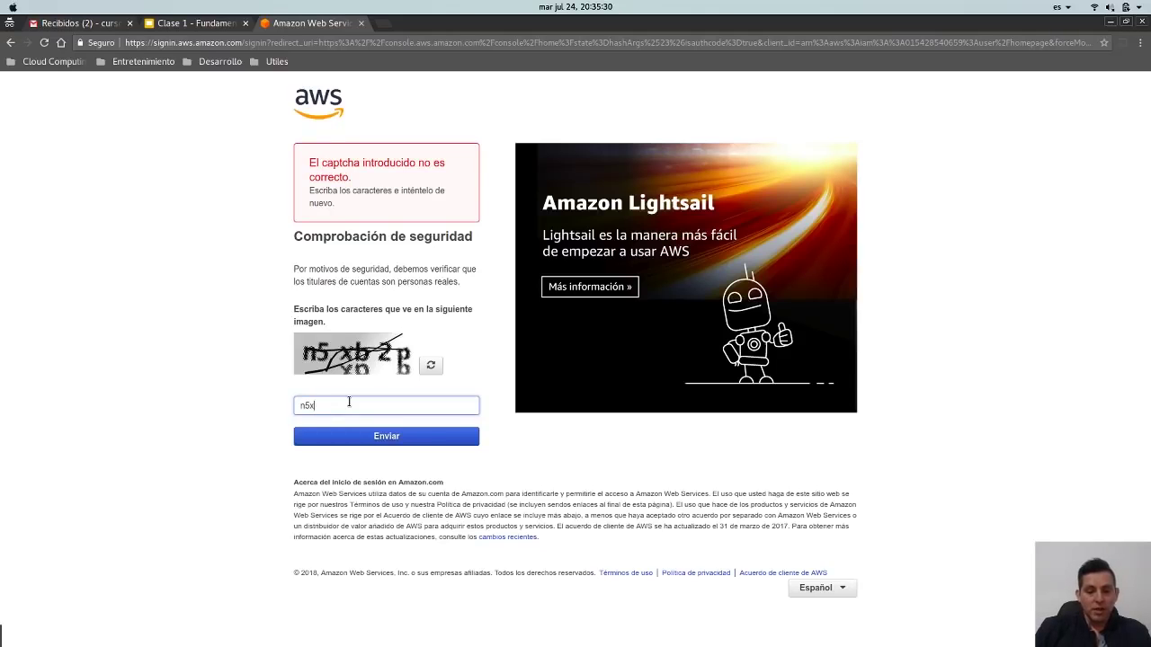
type("b2p")
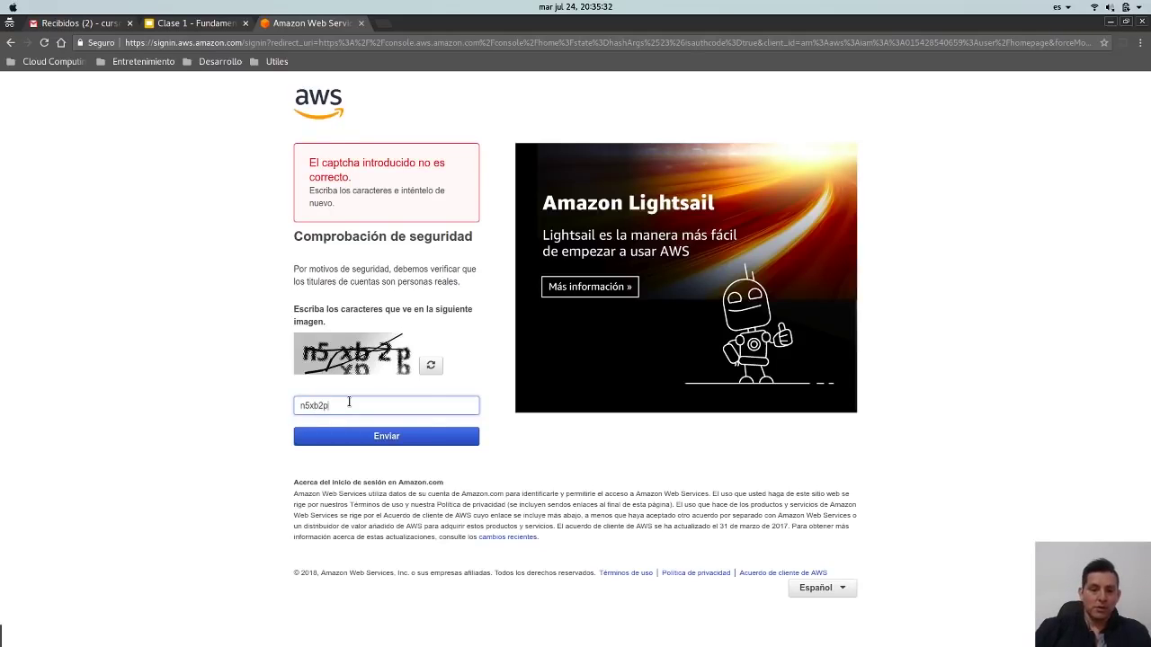
left_click(409, 437)
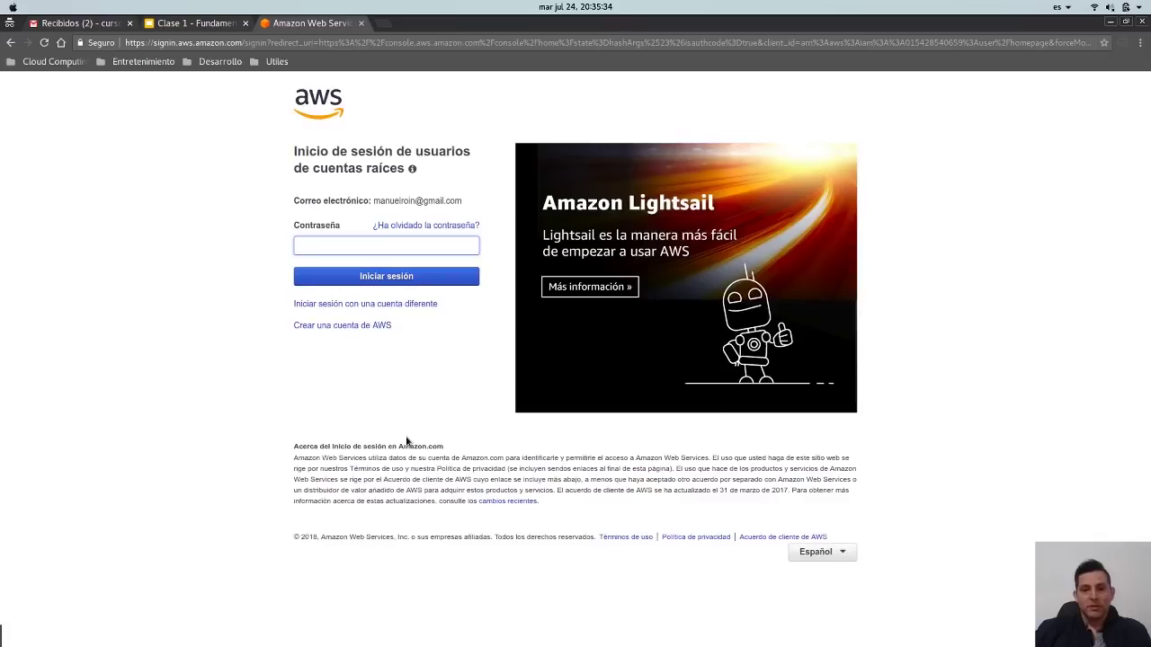
type("•••••")
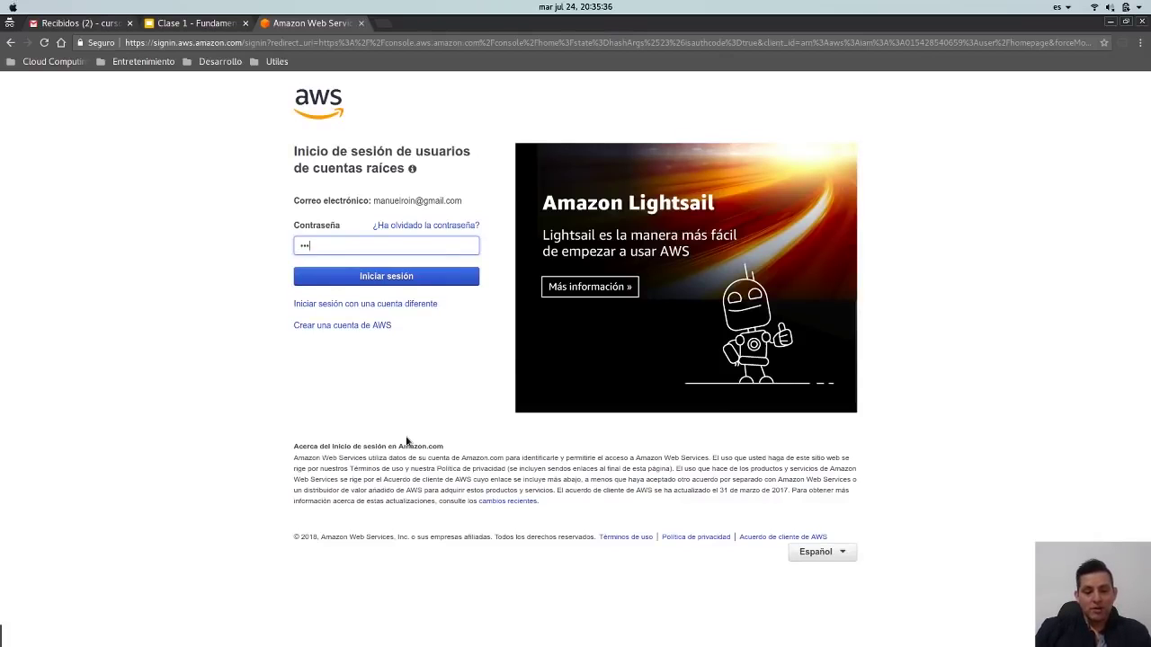
type("•••••")
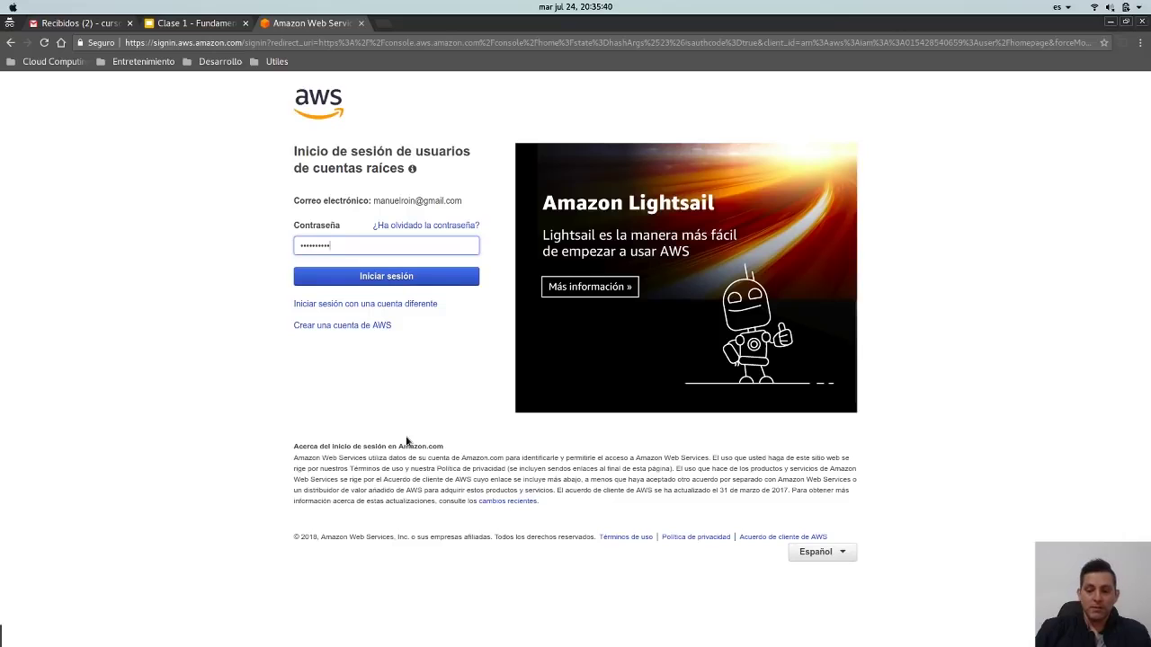
key("Return")
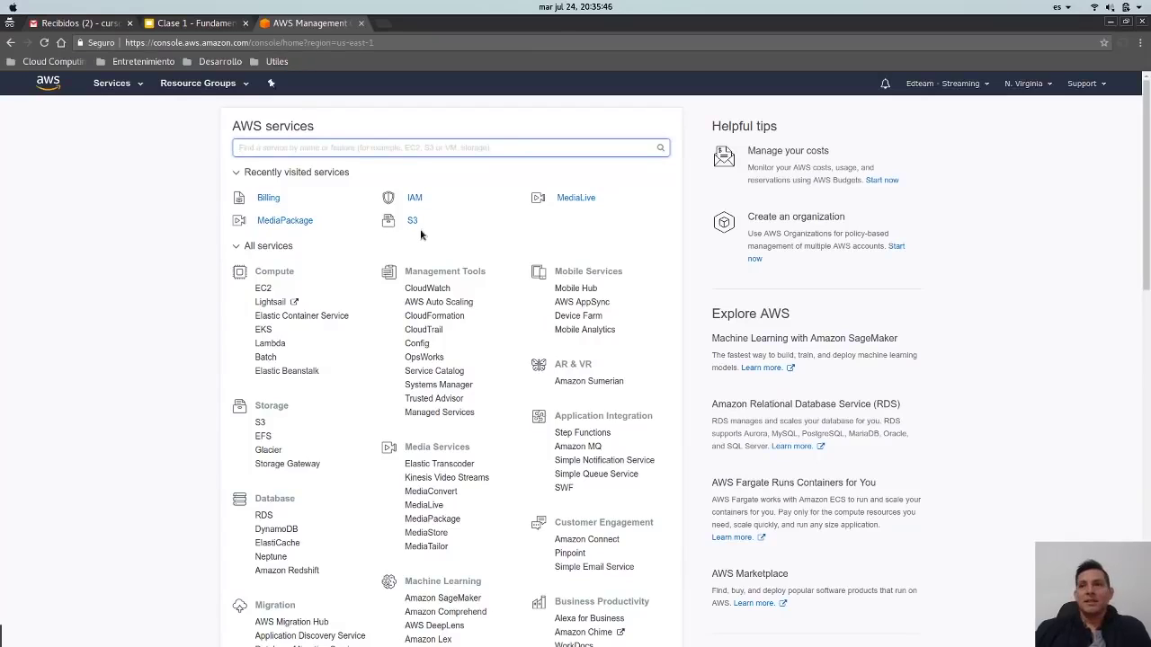
Scroll the services list to Networking & Content Delivery and open VPC for N. Virginia.
scroll(345, 343, "down", 4)
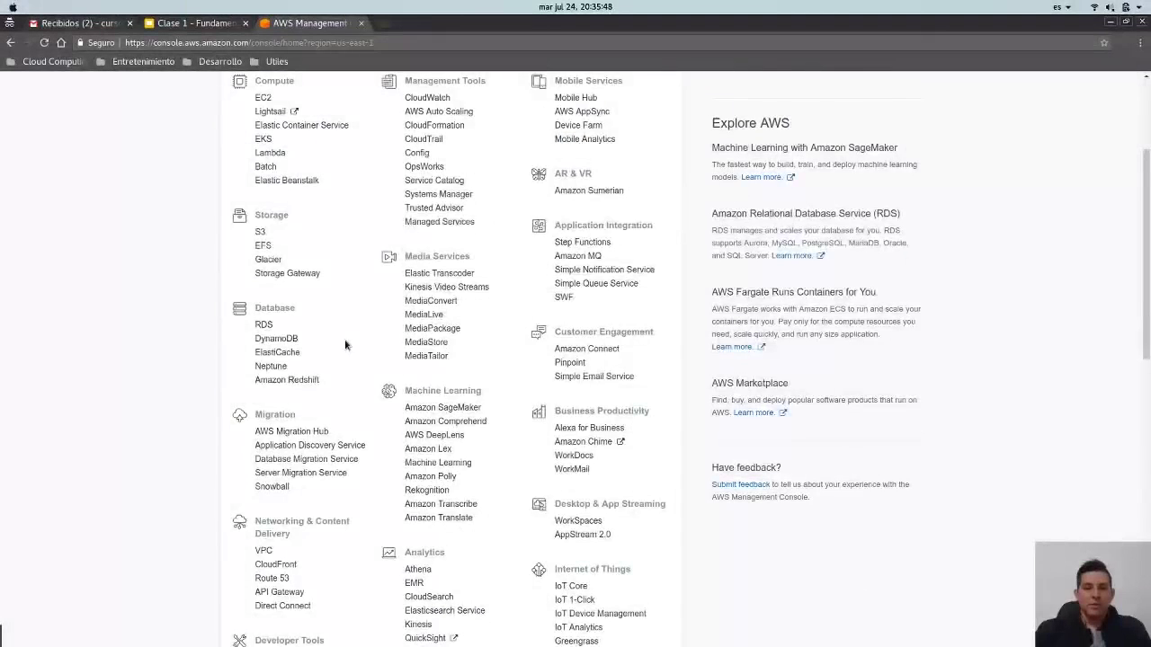
scroll(345, 344, "up", 4)
scroll(345, 345, "down", 8)
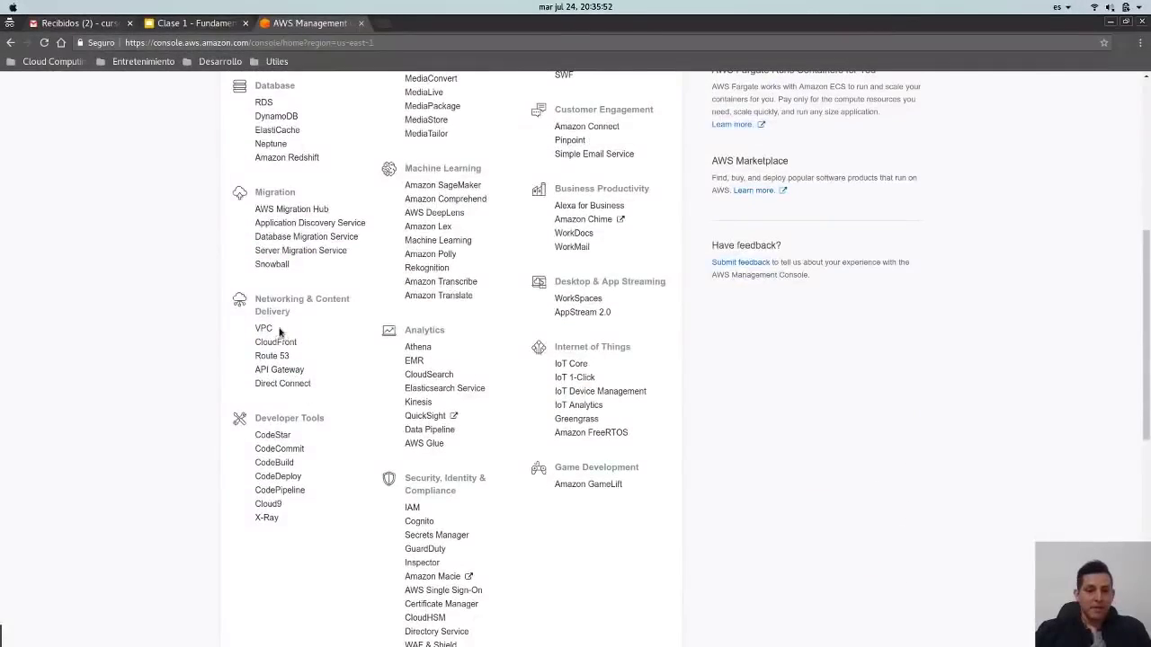
left_click(271, 331)
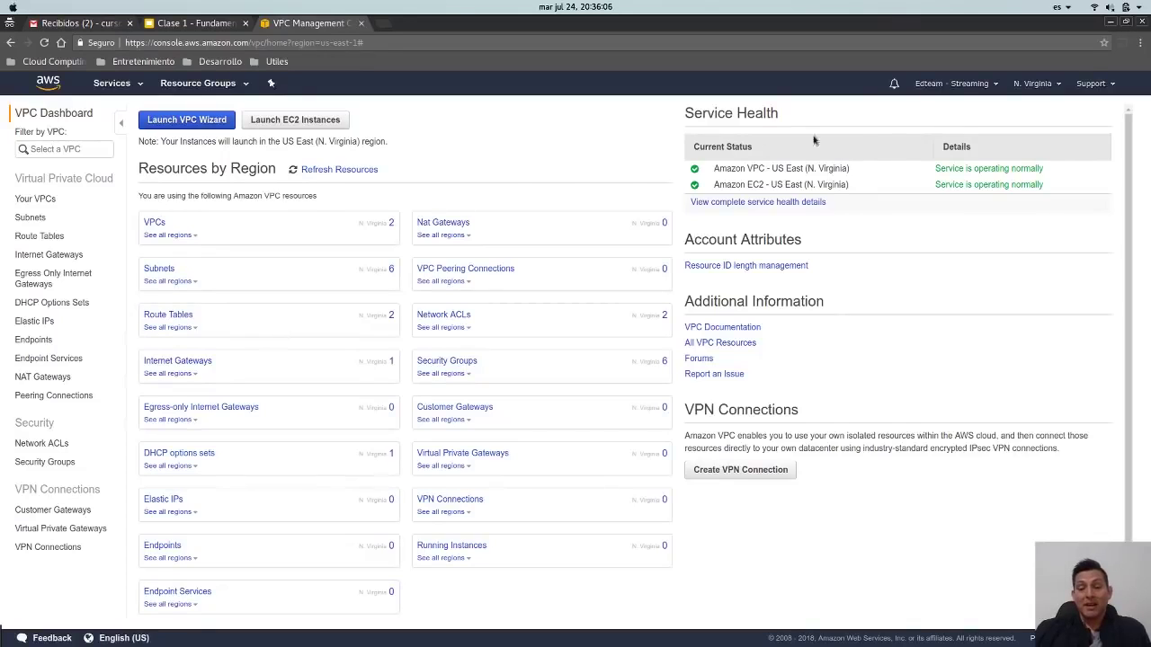
Switch the region to US East (Ohio), then present the 'Clase 1 - Fundamentos de Networking' slides.
left_click(1056, 84)
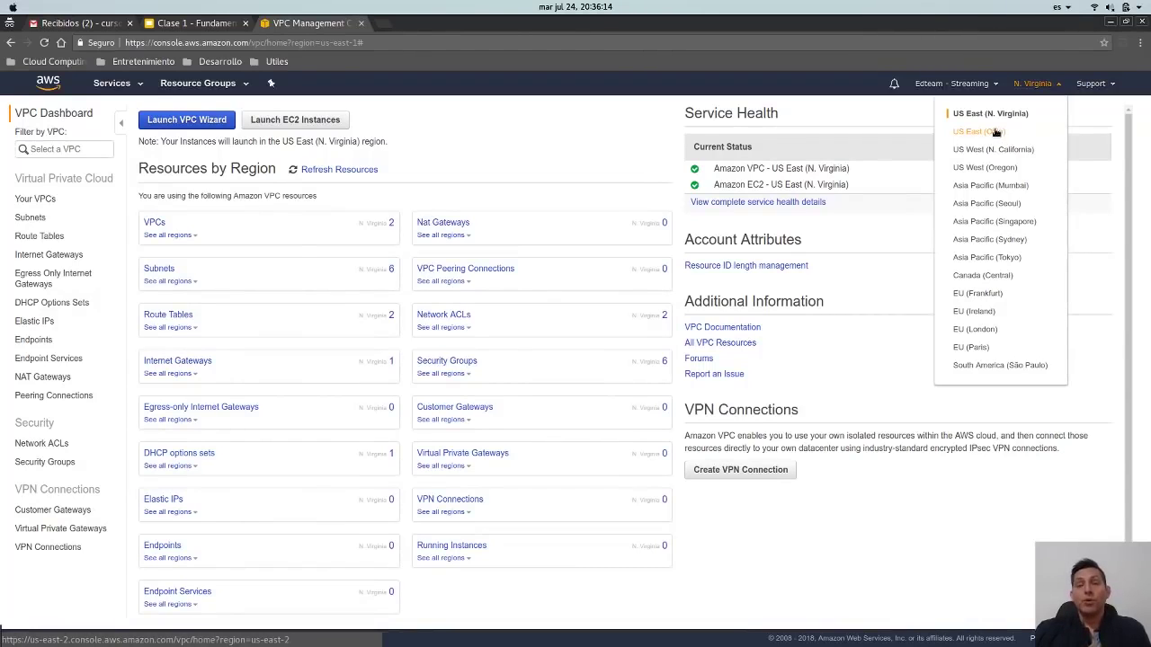
left_click(996, 132)
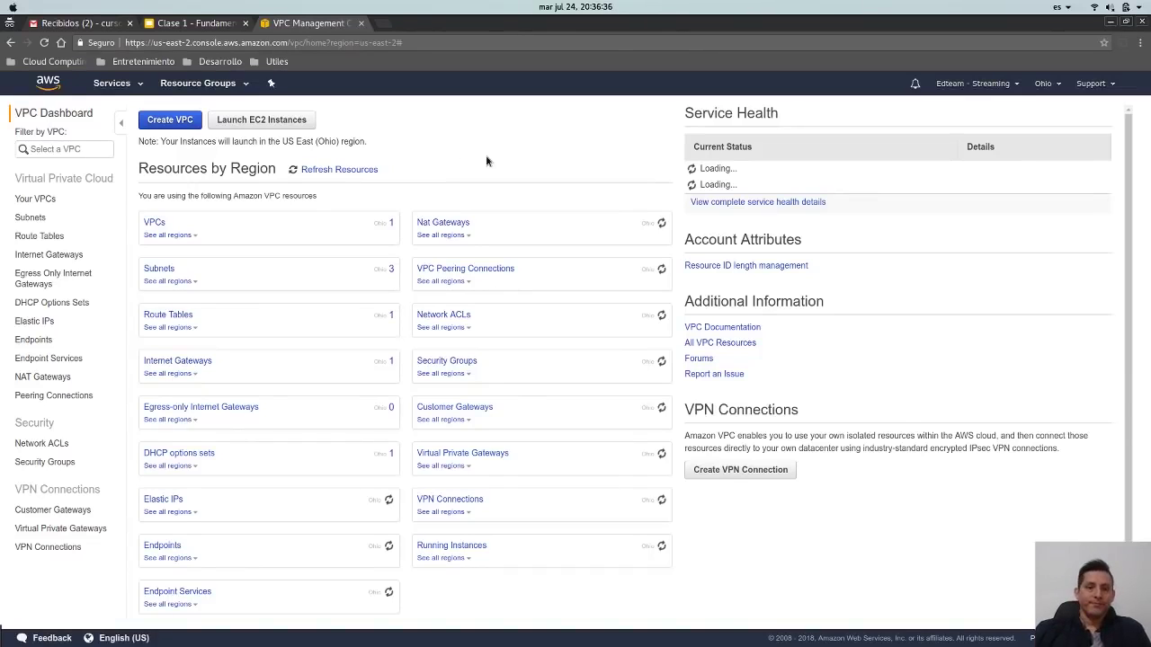
key("ctrl+shift+Tab")
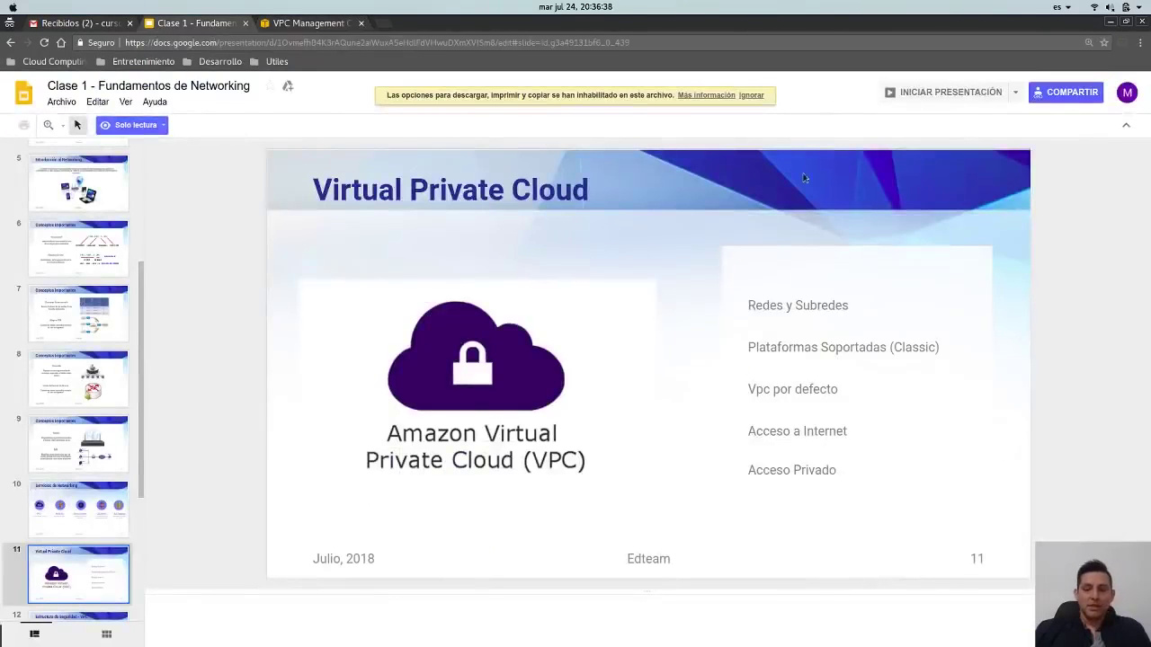
left_click(953, 93)
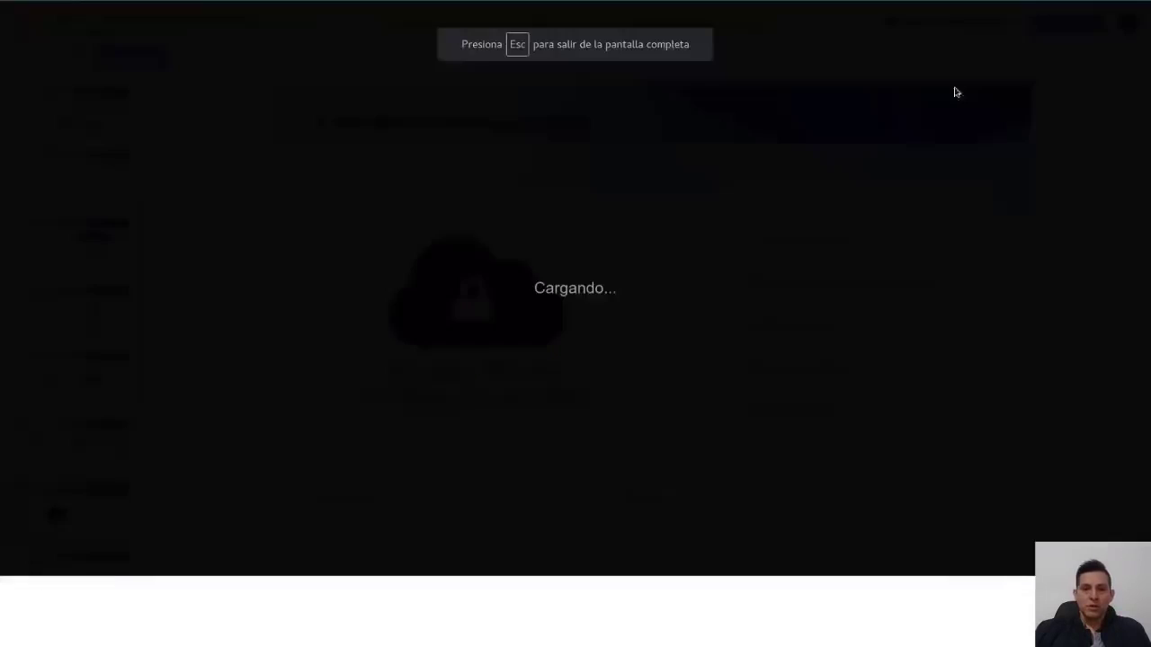
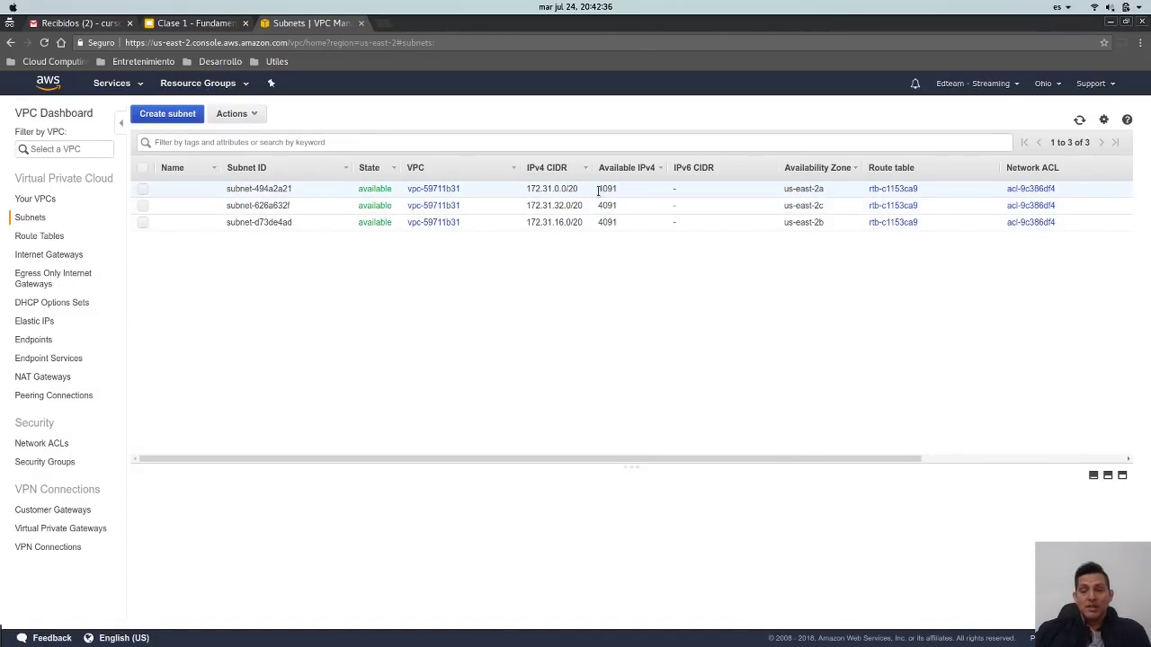
Highlight the first subnet's 4091 available IPv4 addresses, then go to the VPC list.
left_click_drag(598, 191, 618, 191)
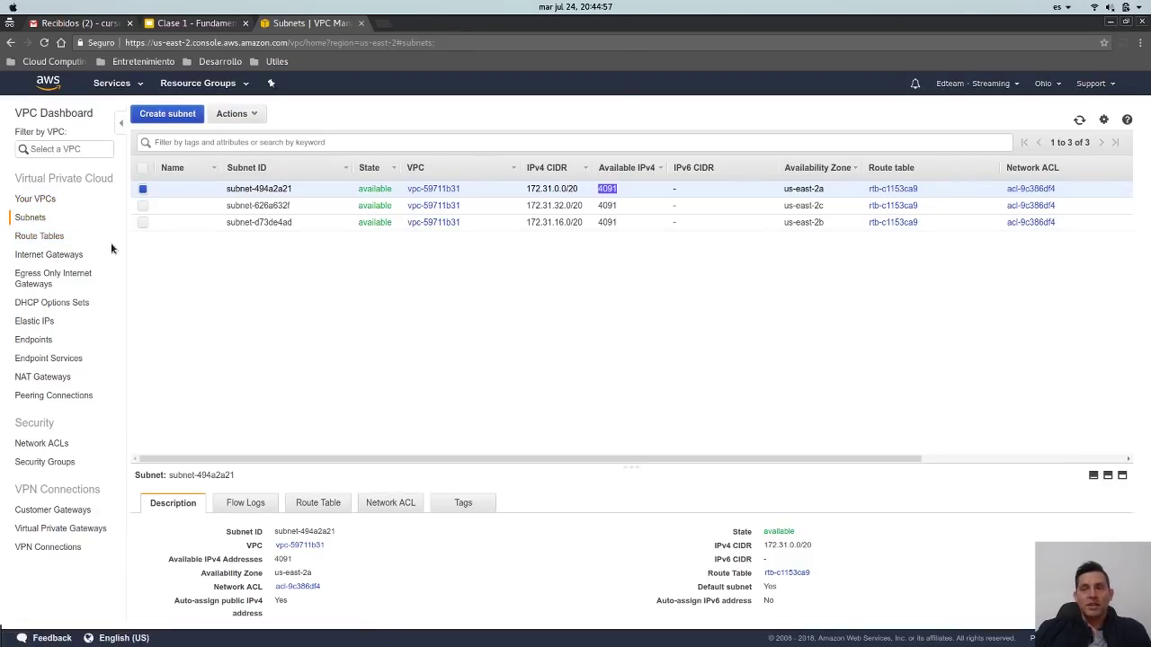
left_click(51, 199)
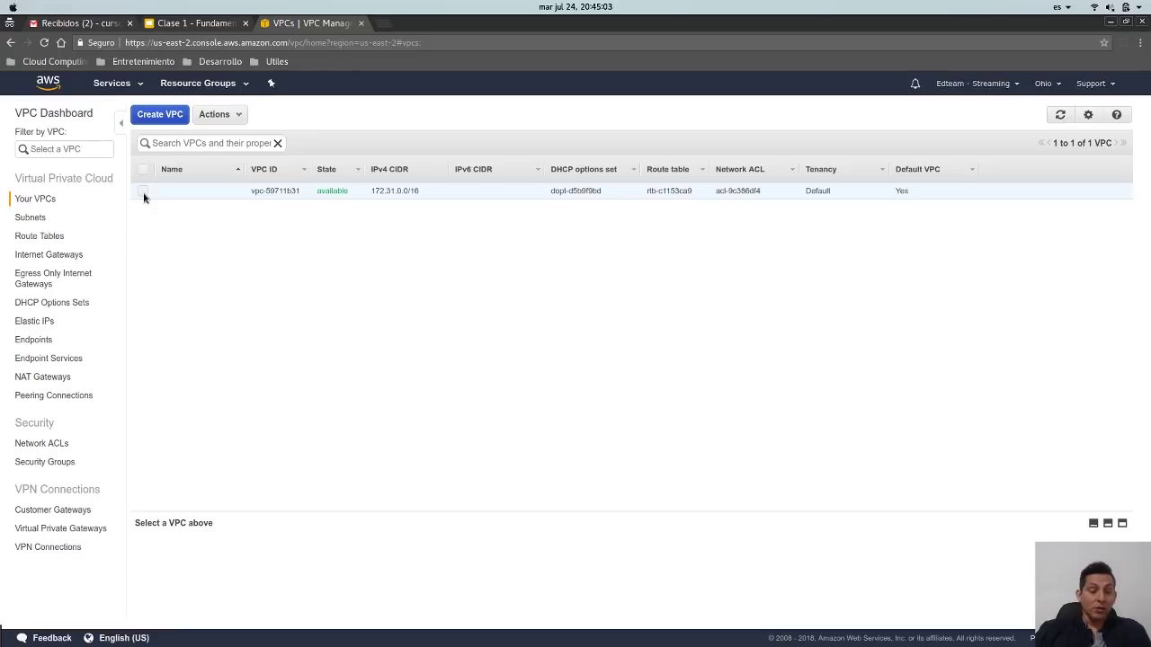
Select the default 172.31.0.0/16 VPC and open its Actions menu.
left_click(143, 192)
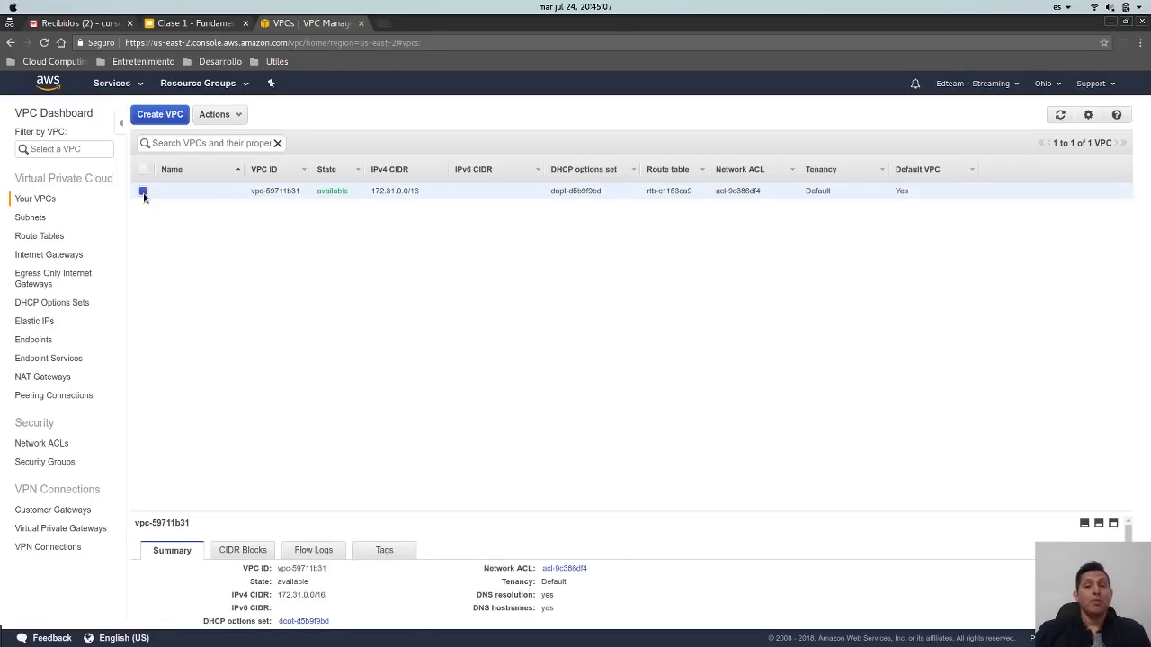
left_click(216, 114)
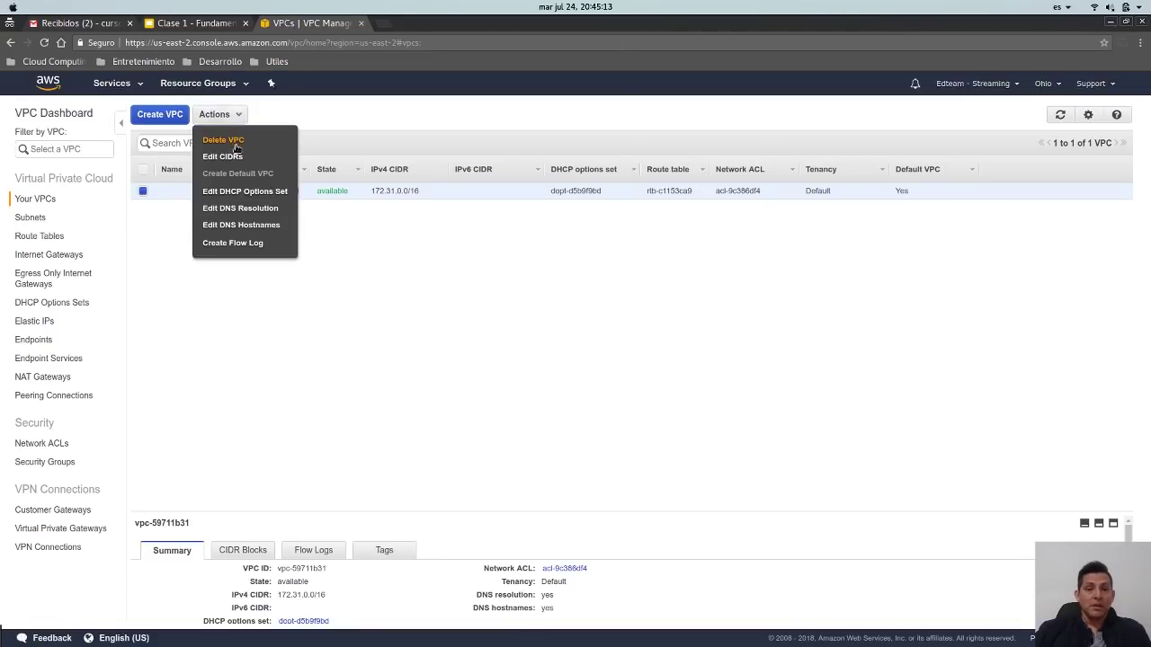
Delete default VPC vpc-59711b31, confirming removal of its VPN connection as well.
left_click(235, 142)
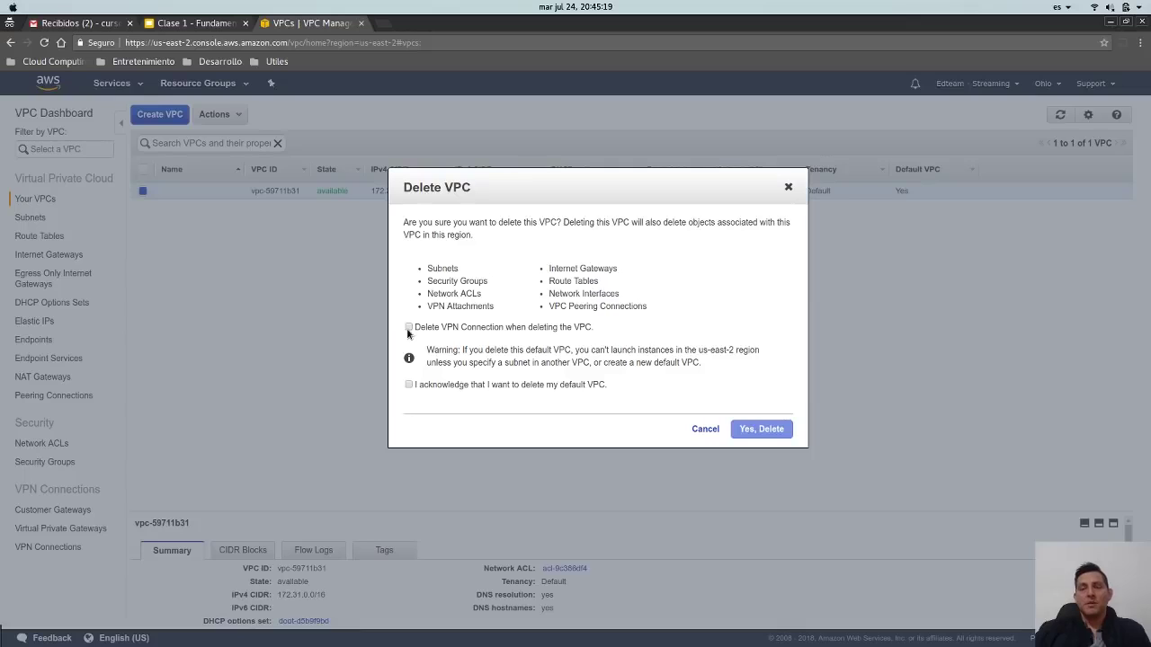
left_click(408, 385)
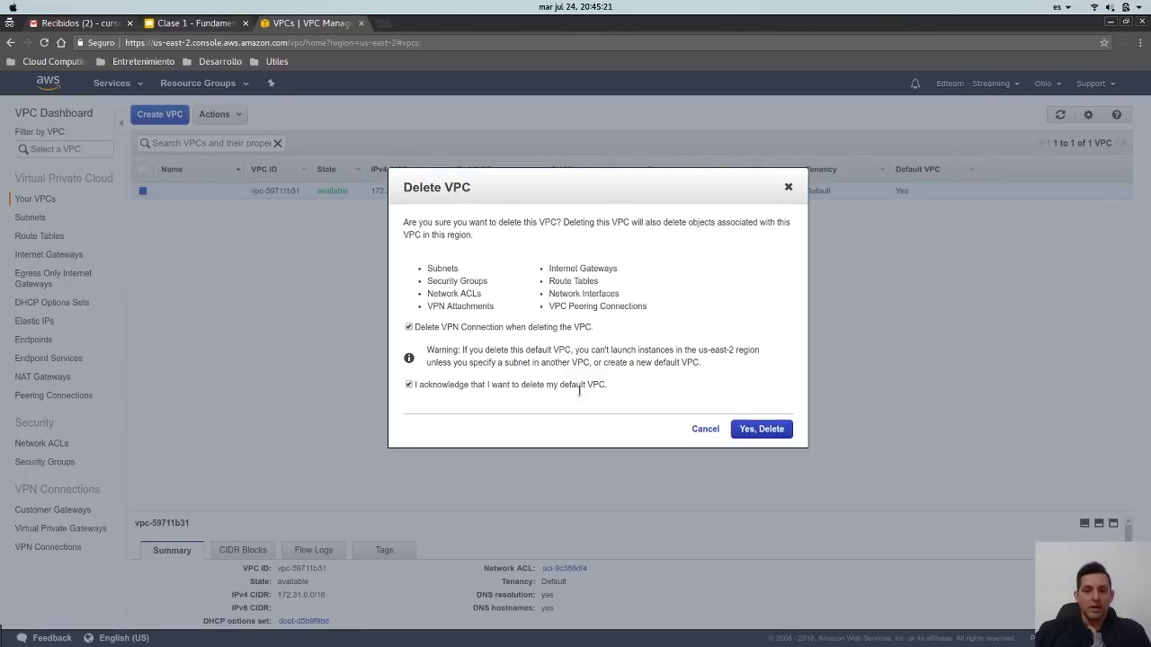
left_click(778, 434)
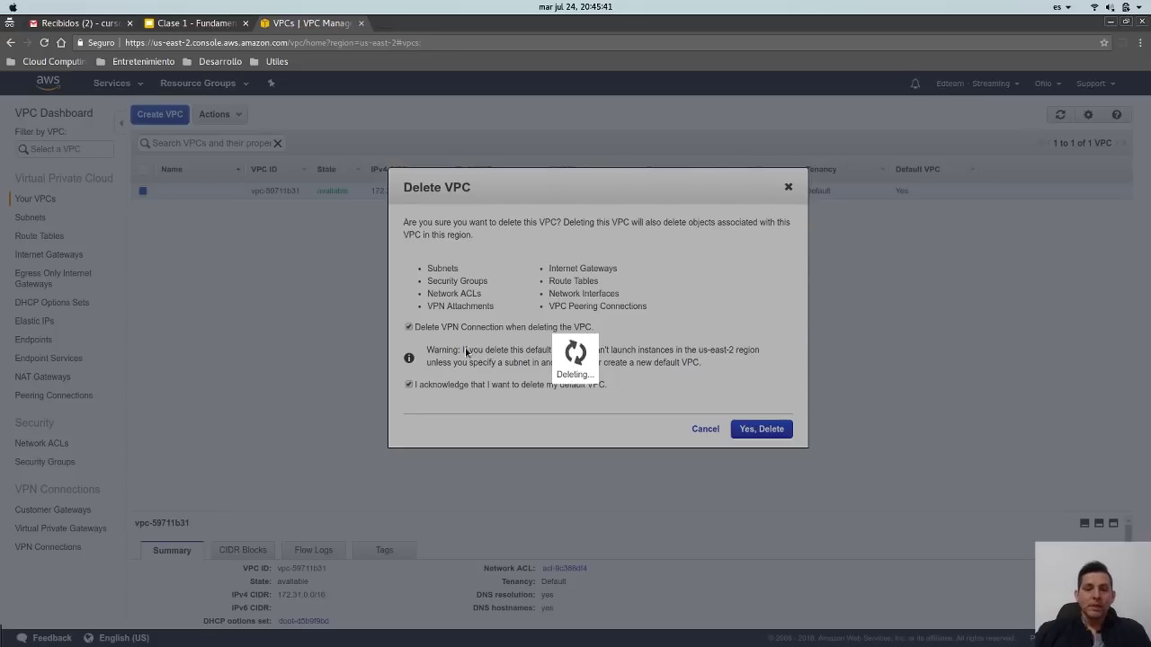
right_click(302, 26)
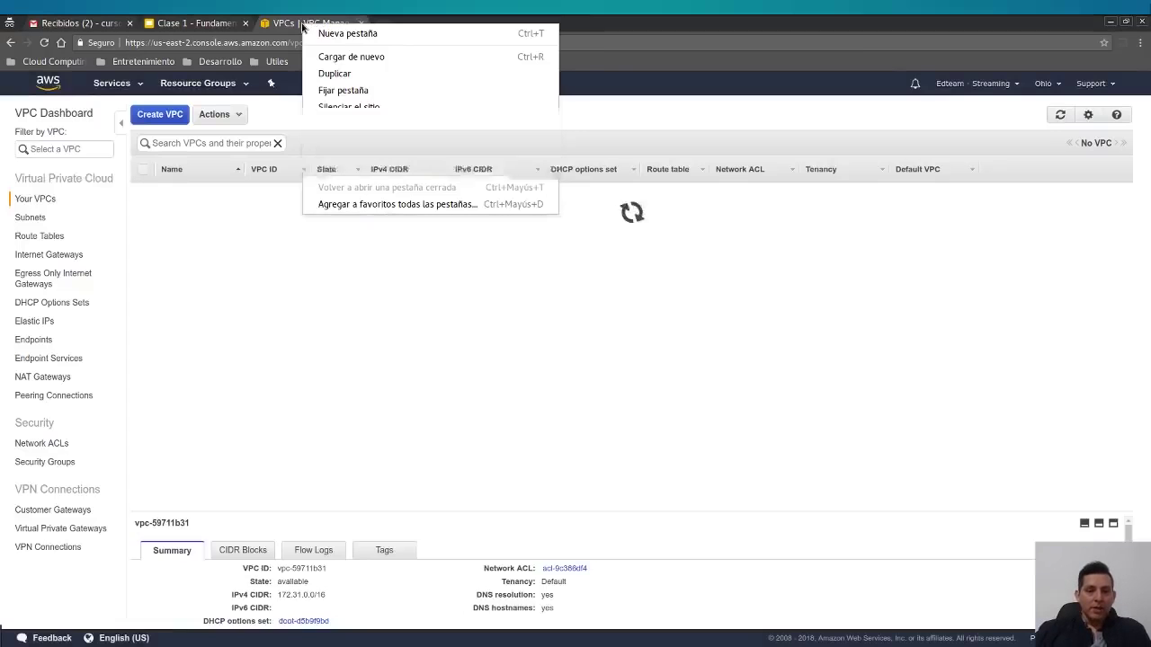
left_click(203, 262)
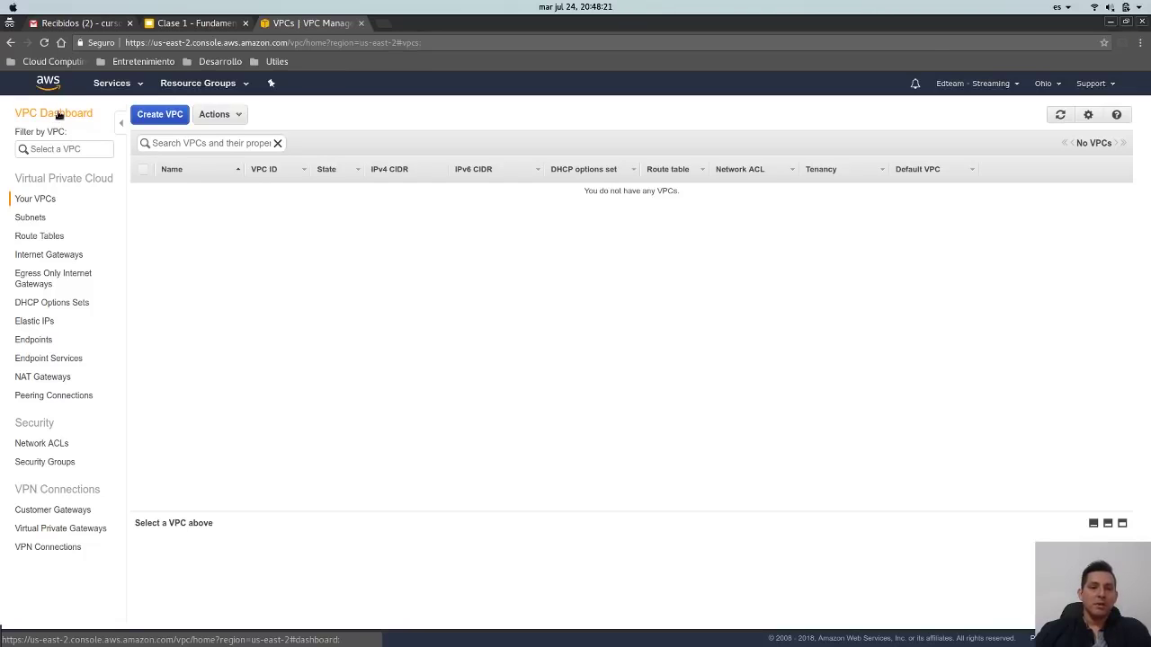
Launch the Create VPC wizard from the VPC Dashboard.
left_click(56, 117)
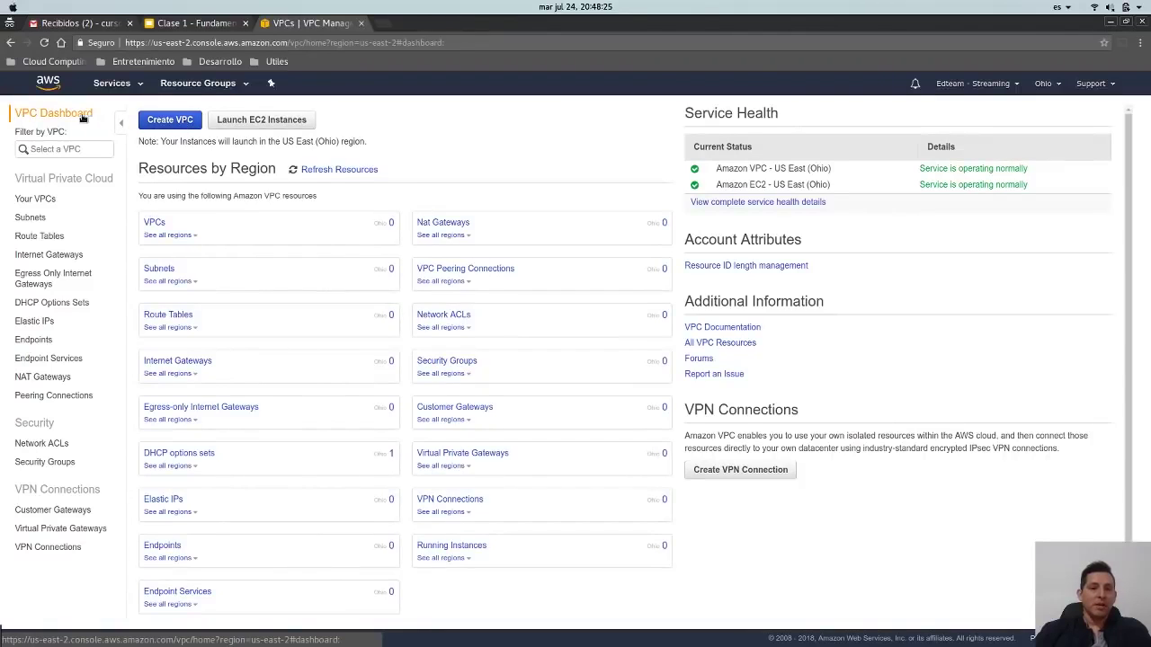
left_click(171, 120)
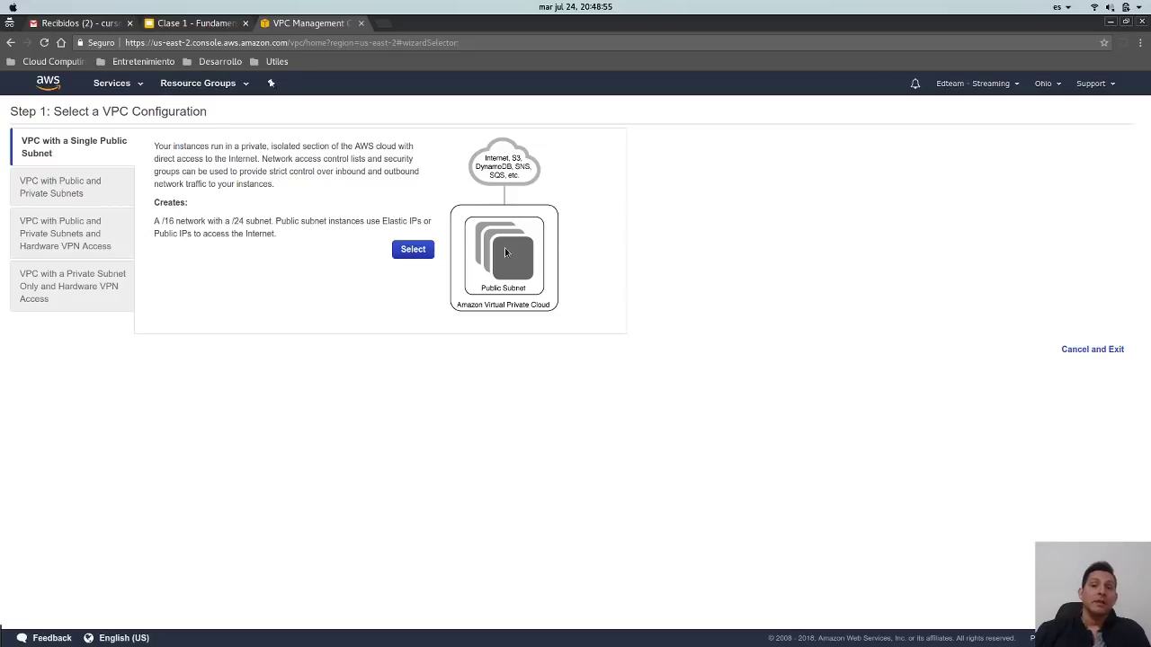
Preview the 'VPC with Public and Private Subnets' configuration and its NAT diagram.
left_click(78, 184)
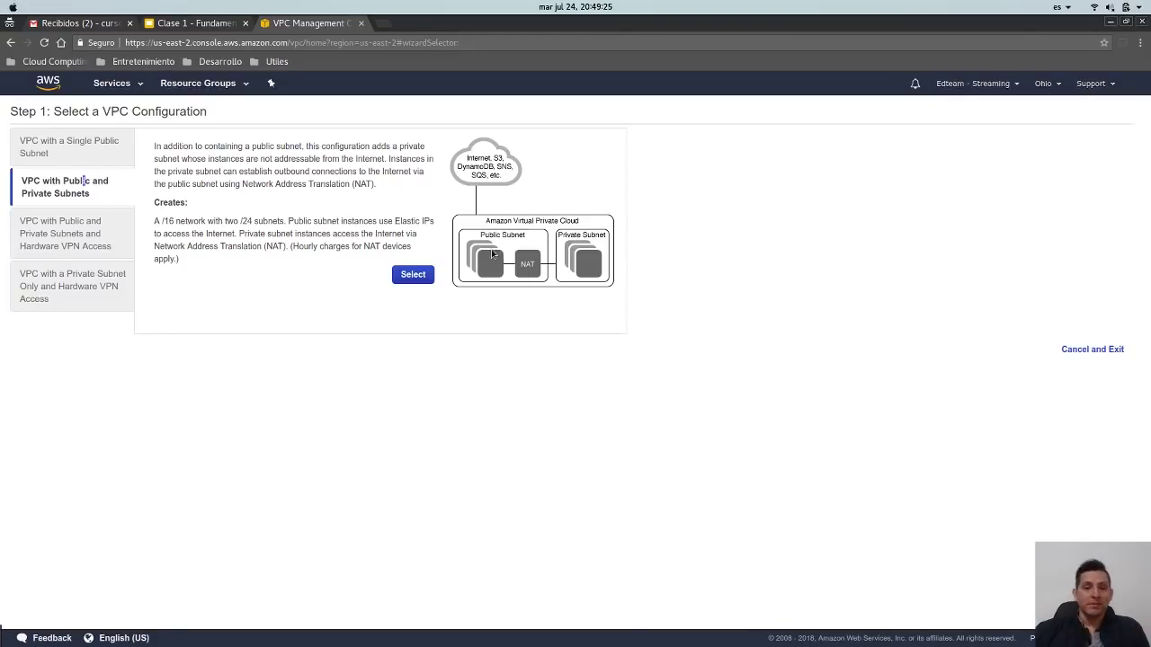
left_click(57, 235)
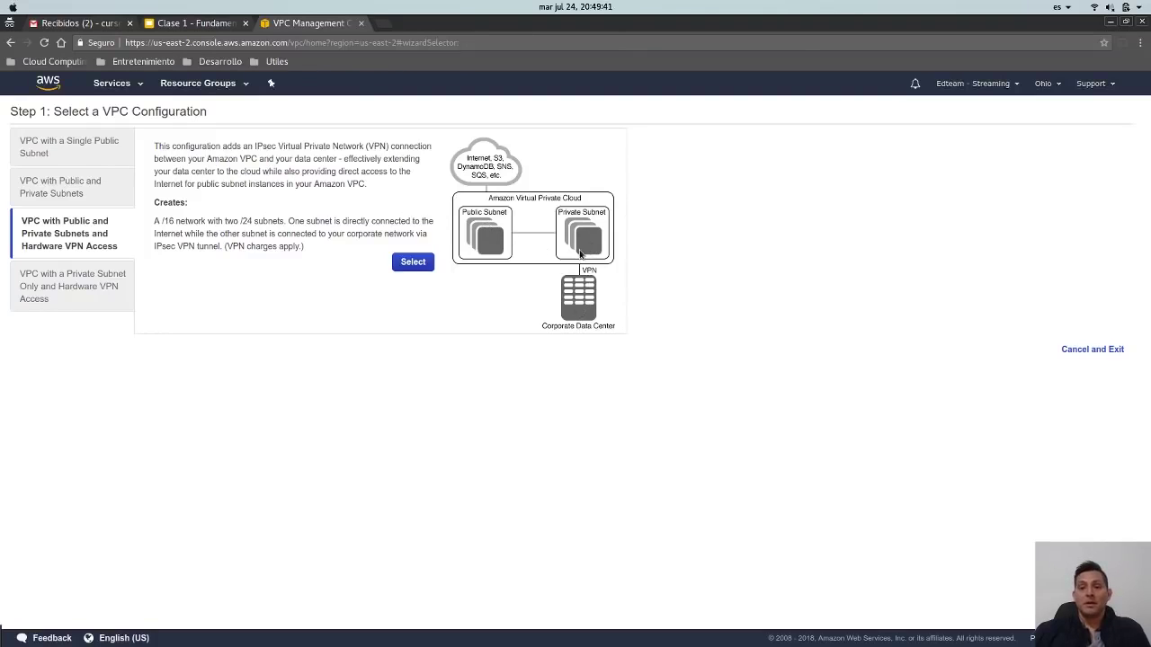
left_click(79, 291)
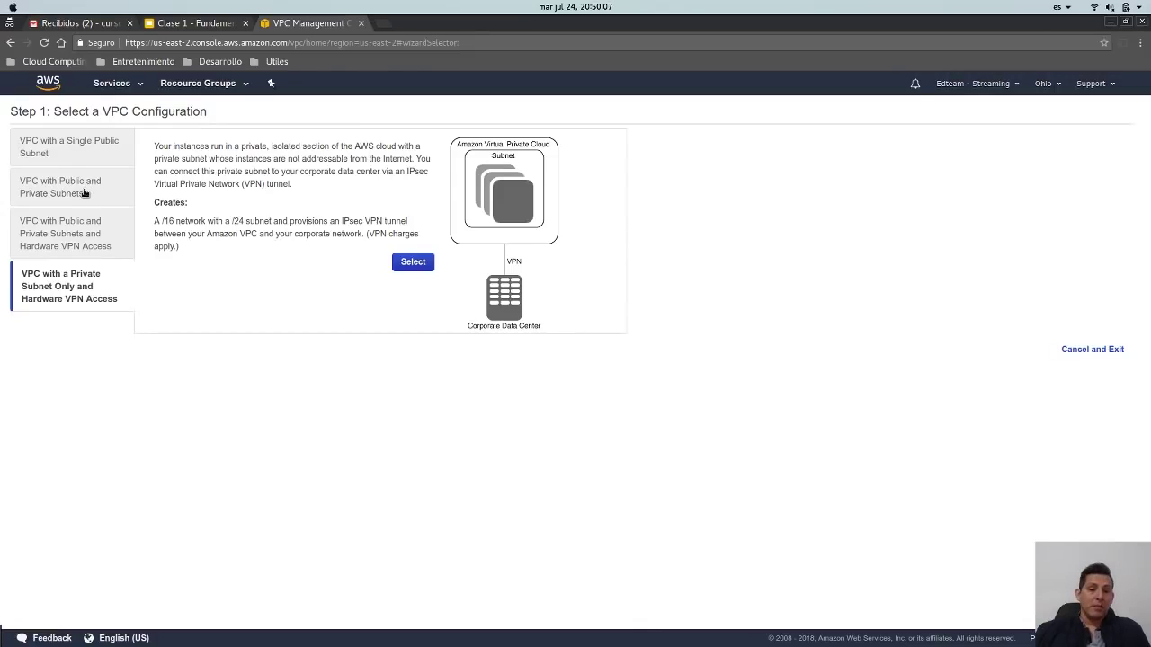
left_click(84, 193)
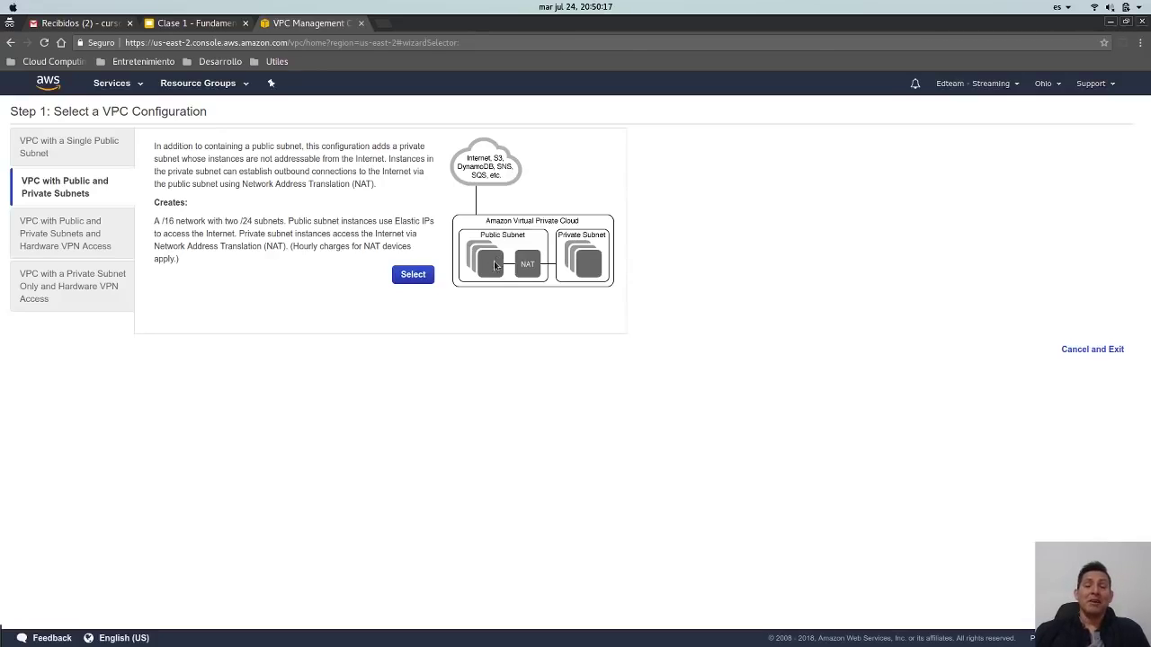
left_click(421, 278)
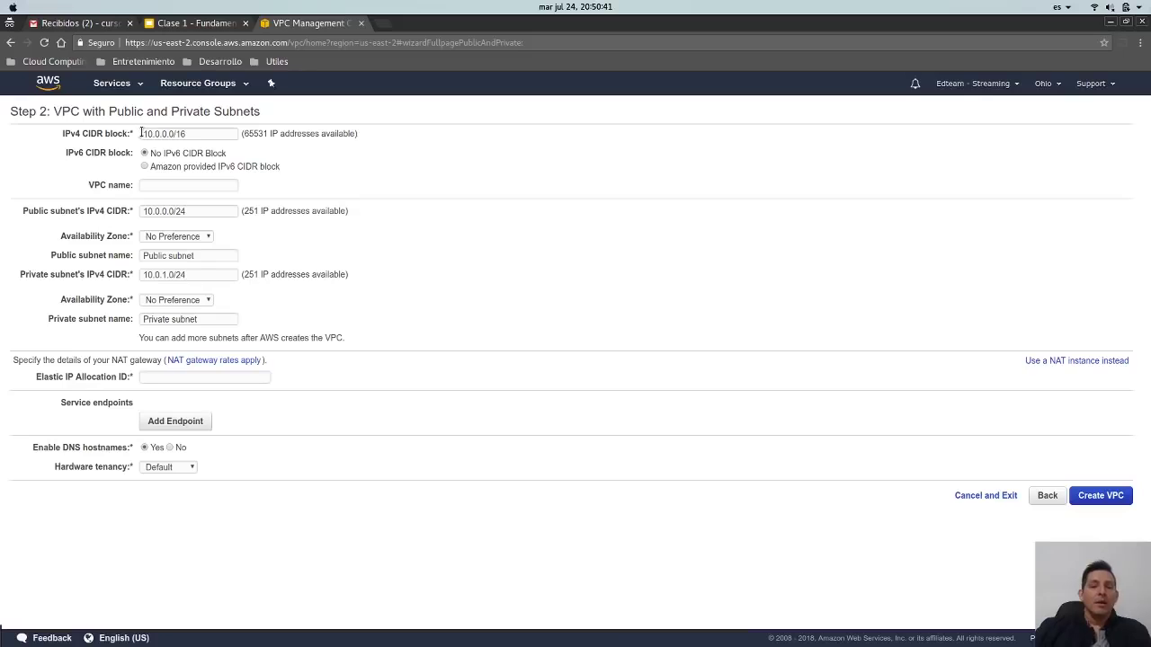
Inspect the default 10.0.0.0/16 IPv4 CIDR block and leave No IPv6 CIDR Block selected.
left_click(206, 135)
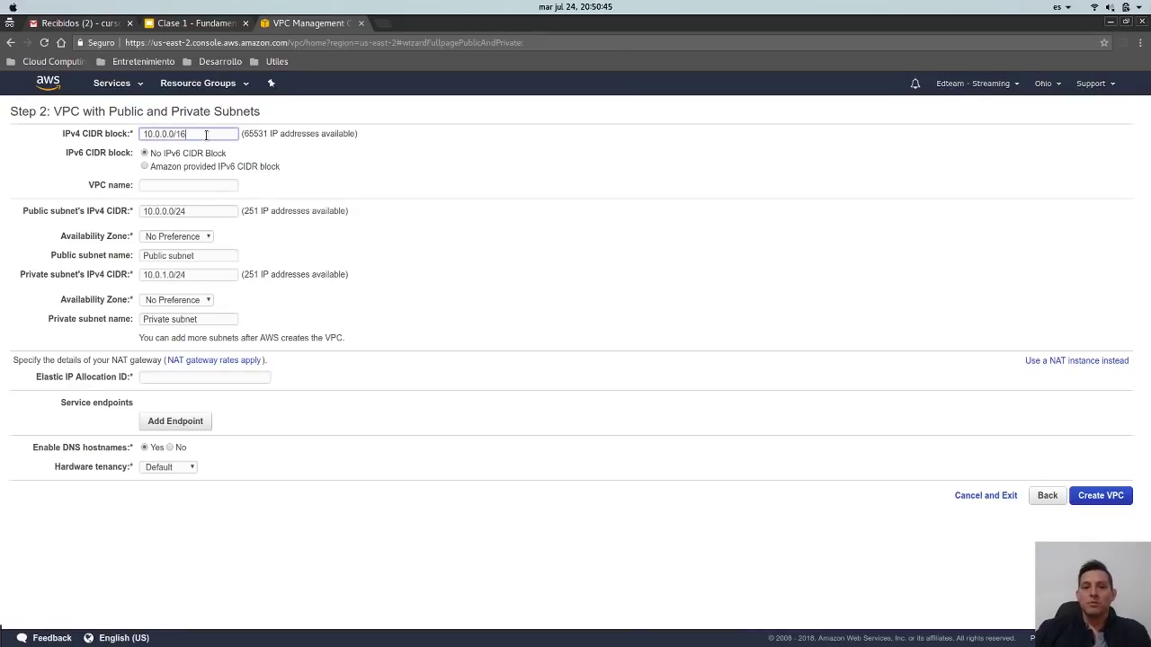
left_click_drag(205, 135, 137, 135)
left_click(206, 135)
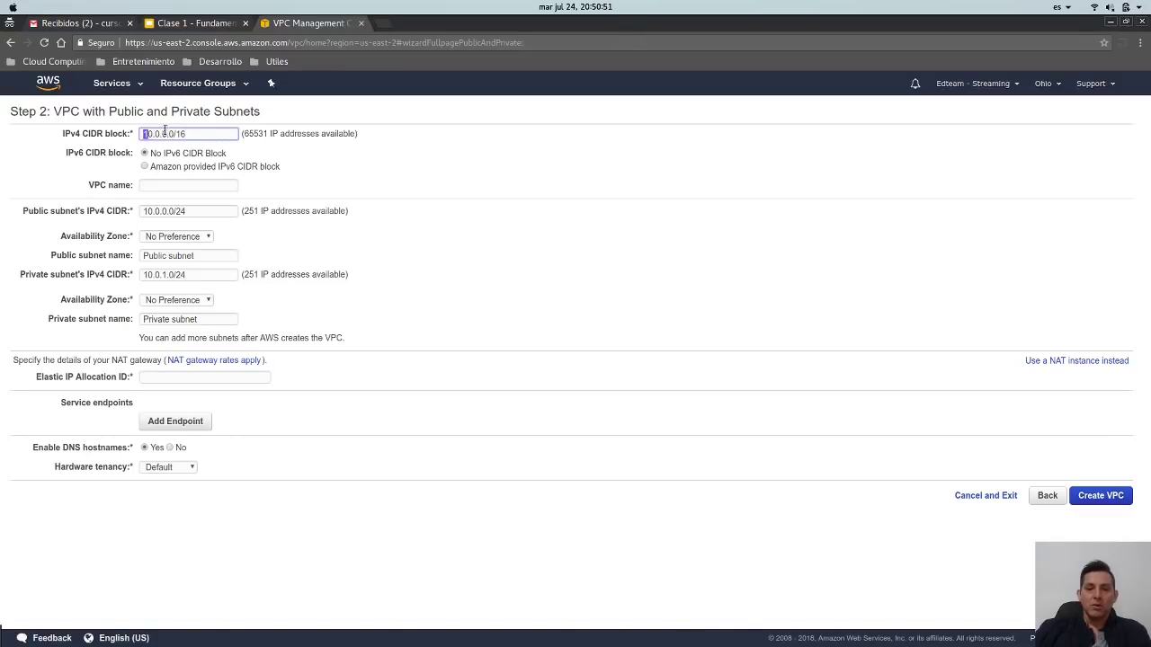
left_click_drag(191, 134, 141, 133)
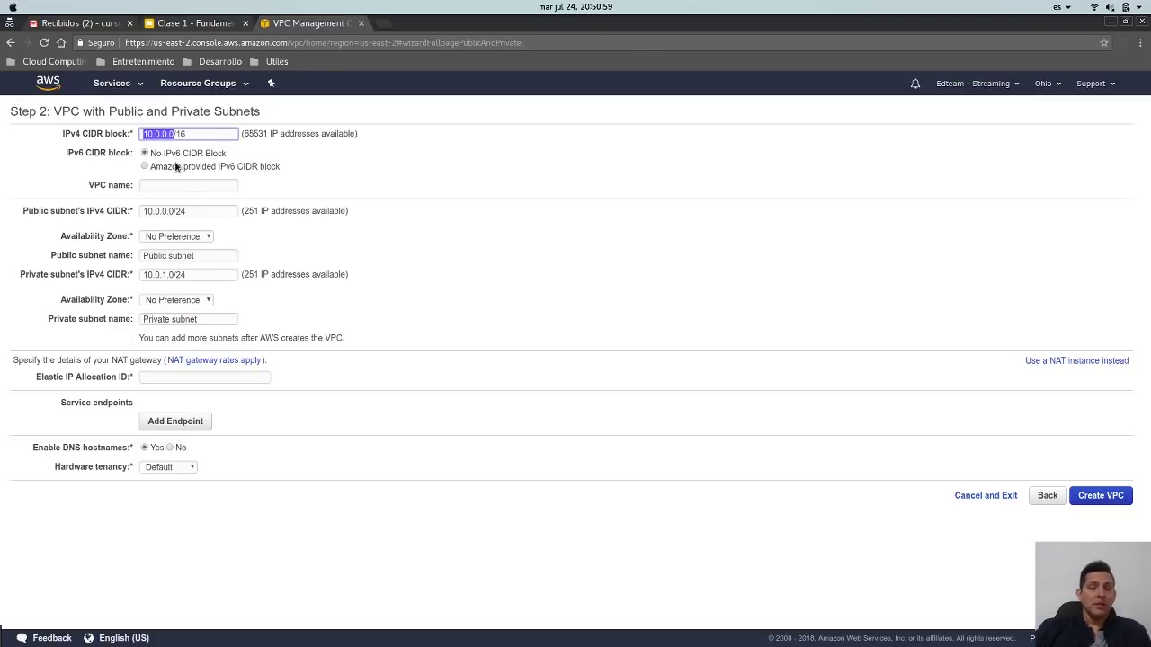
left_click(145, 167)
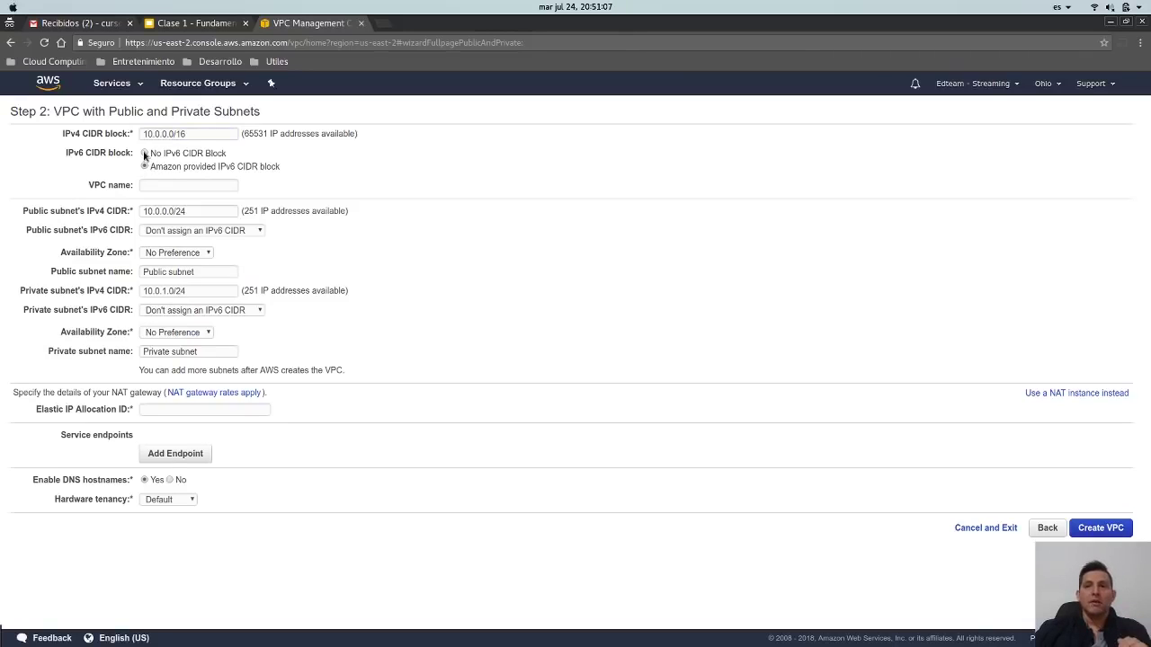
left_click(145, 154)
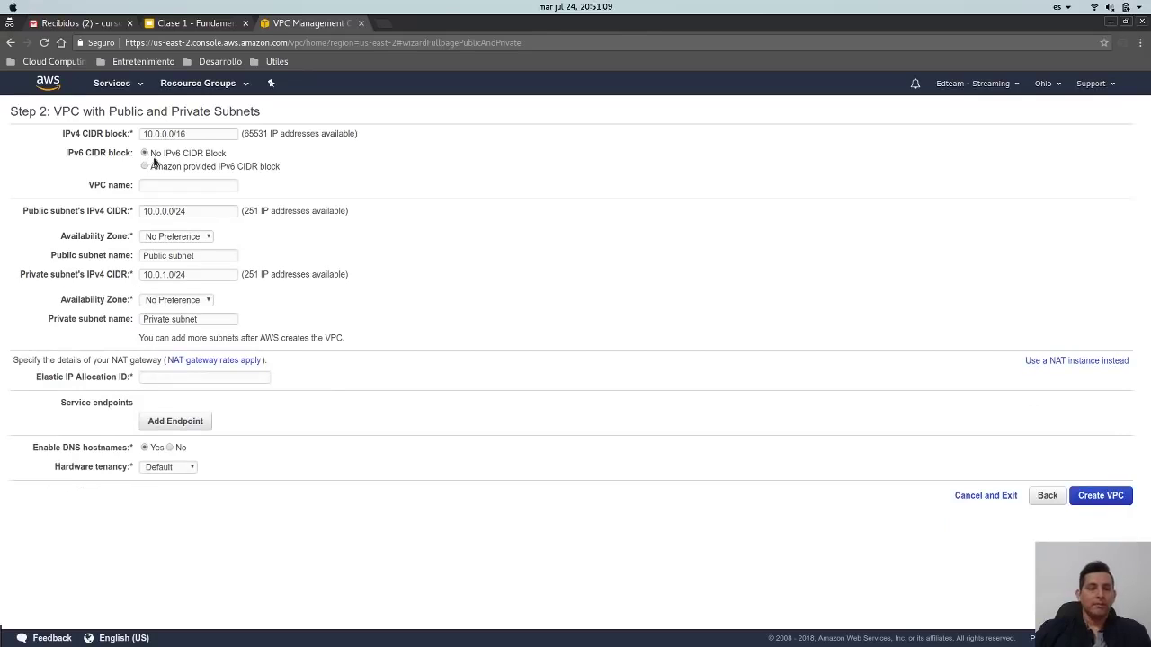
left_click(187, 134)
left_click_drag(186, 134, 139, 137)
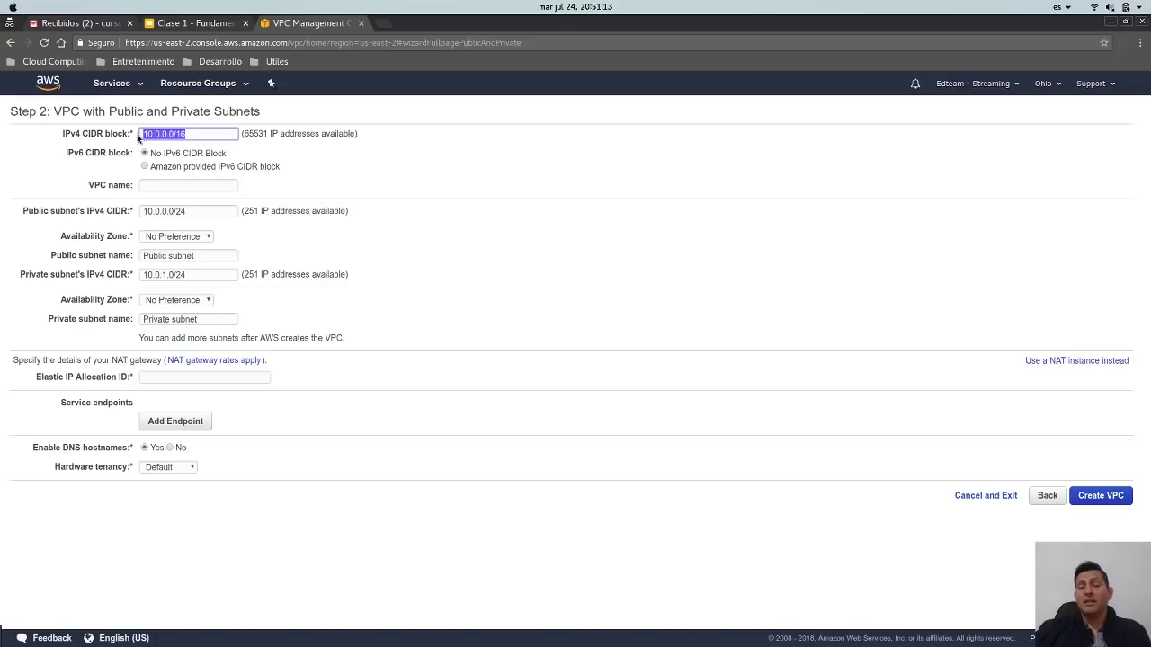
Change the VPC IPv4 CIDR block to 192.168.0.016.
type("192.168")
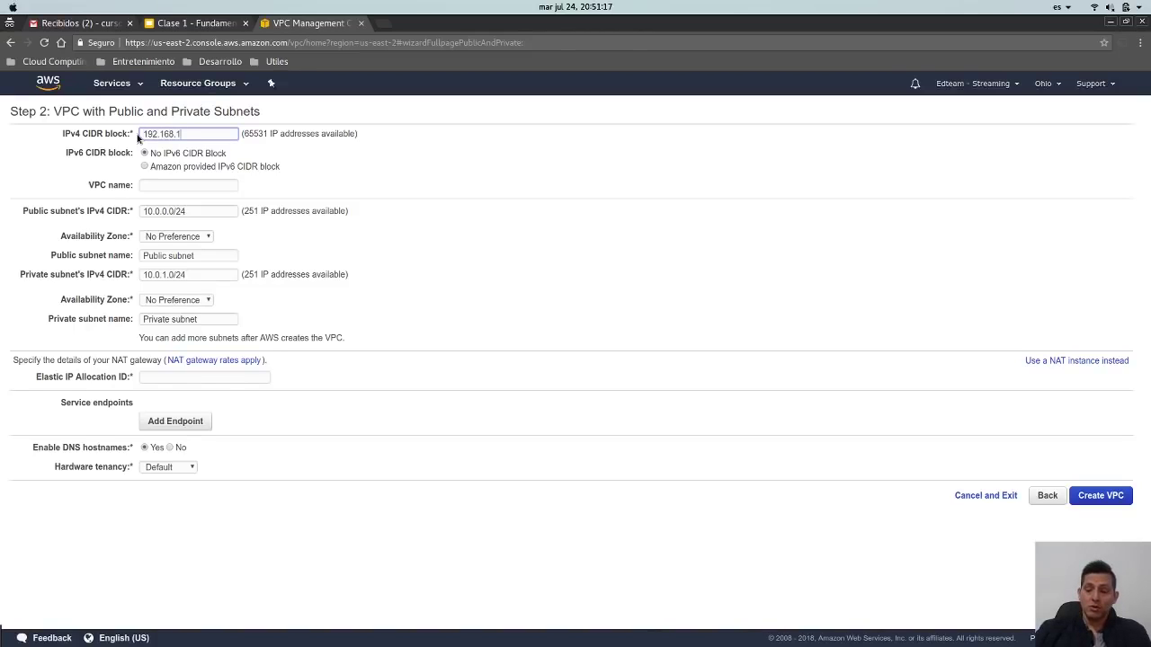
type(".0.0/16")
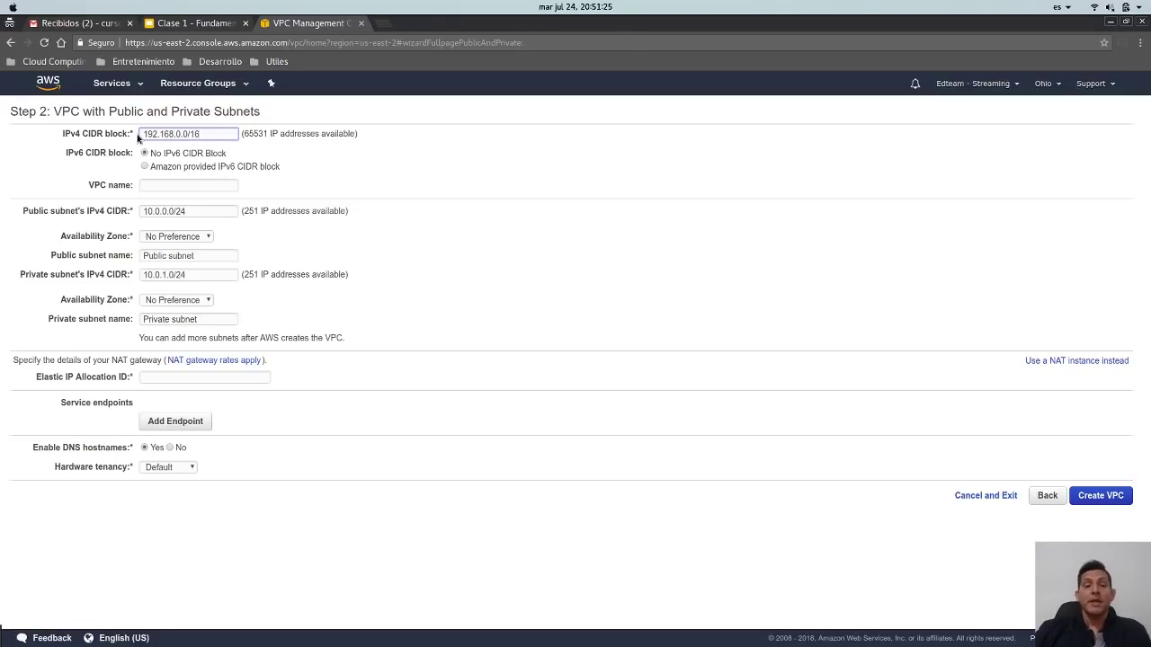
key("BackSpace")
key("BackSpace")
type("24")
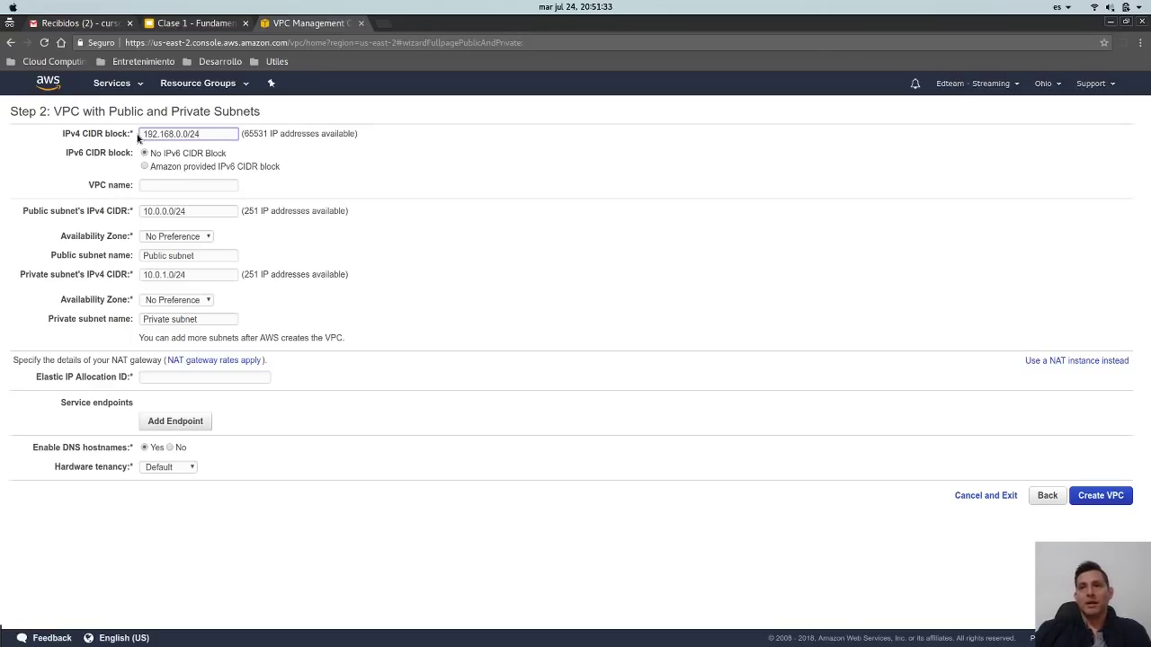
key("BackSpace")
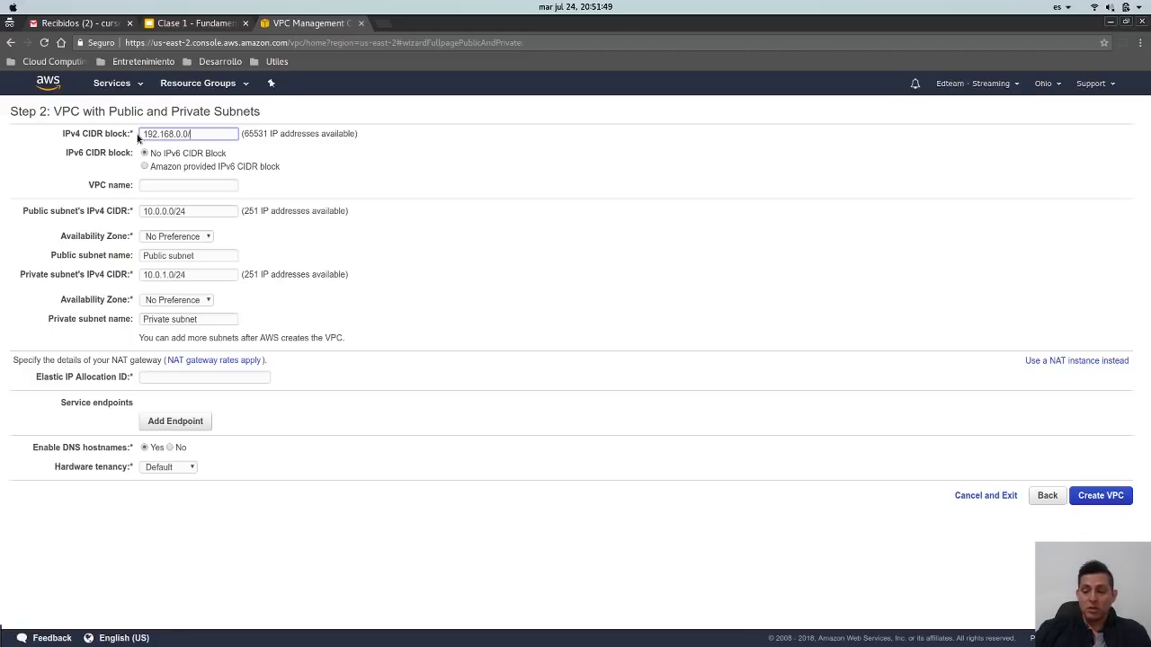
key("BackSpace")
key("BackSpace")
key("BackSpace")
key("BackSpace")
key("BackSpace")
key("BackSpace")
key("BackSpace")
key("BackSpace")
key("BackSpace")
key("BackSpace")
key("BackSpace")
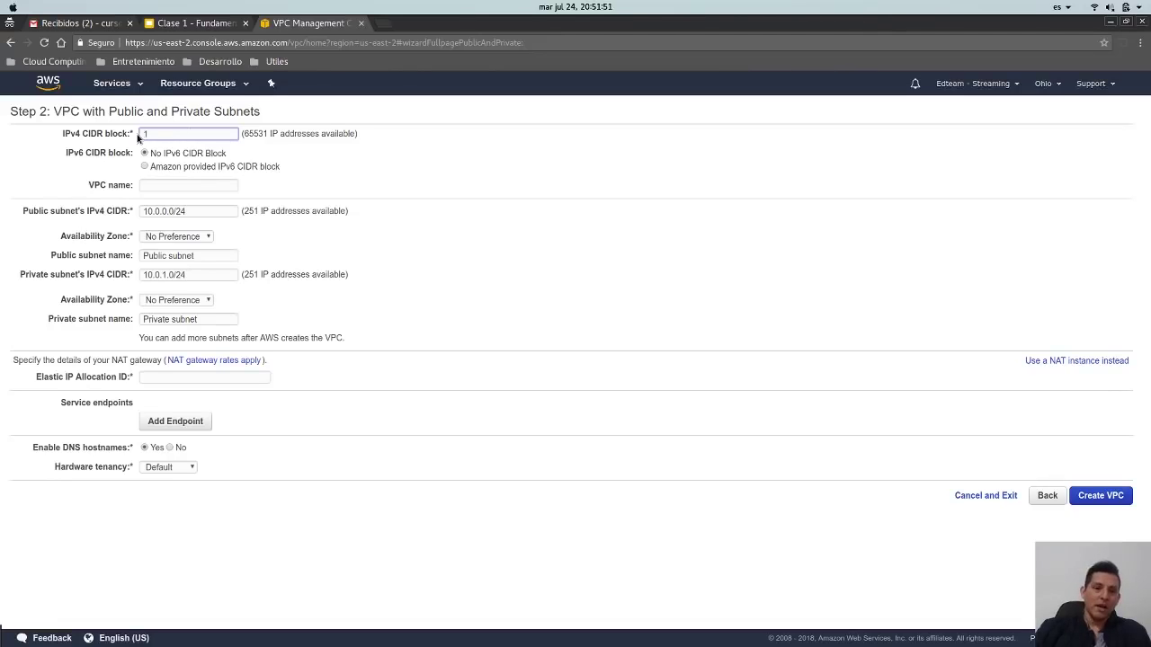
type("192")
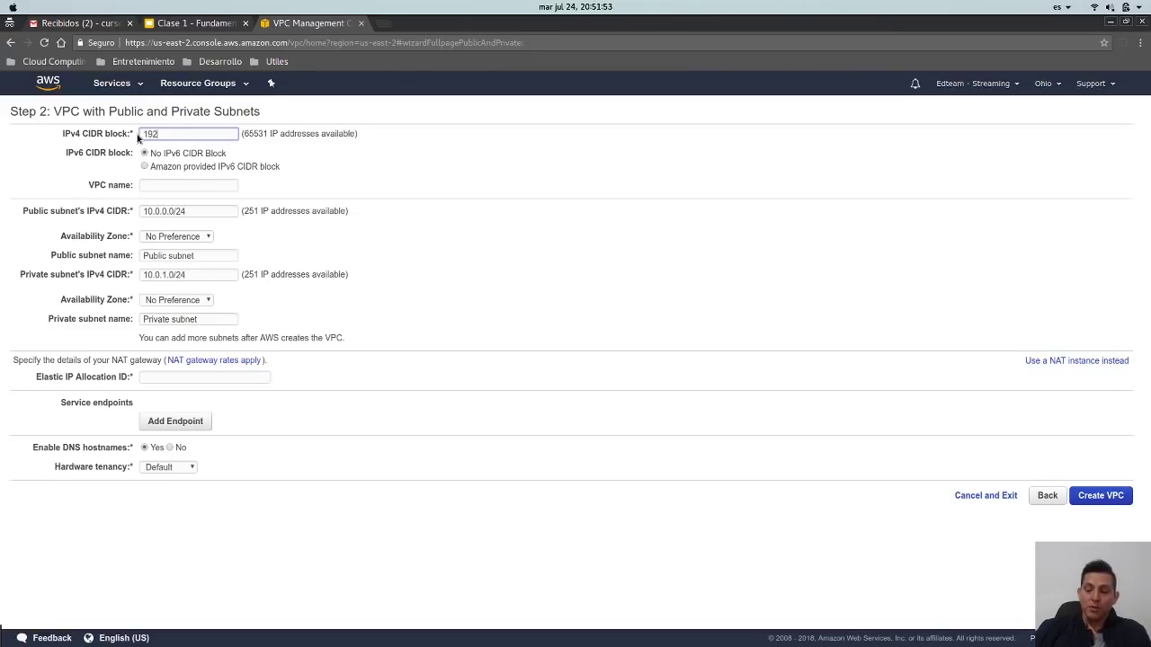
type(".168.0.0")
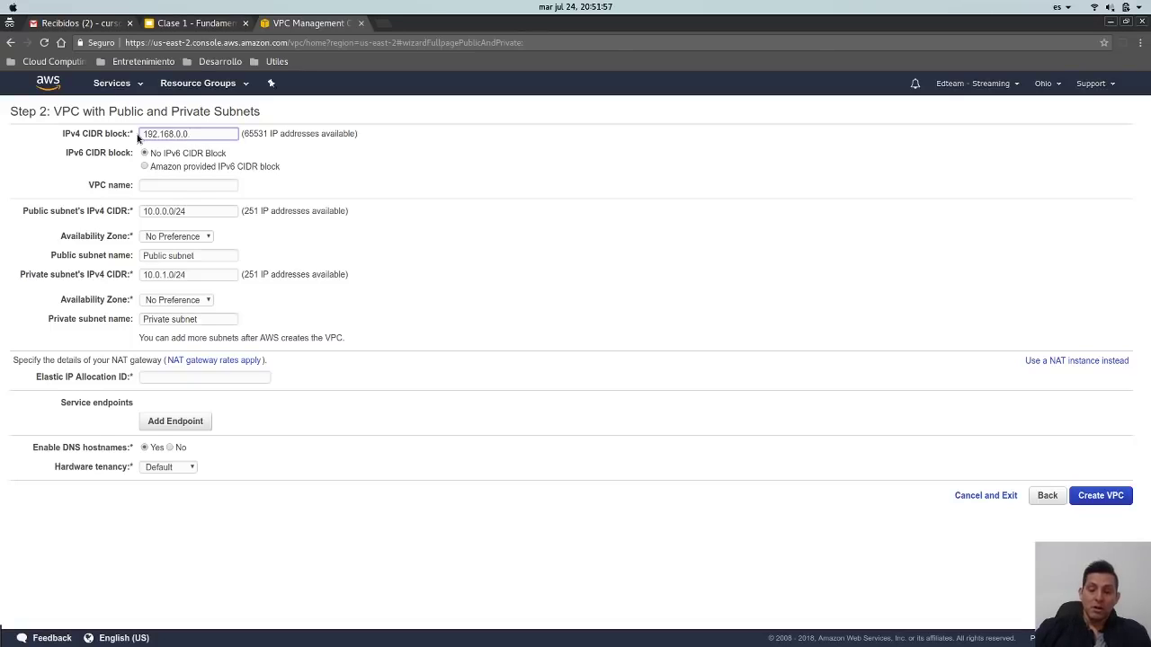
type("16")
left_click(332, 173)
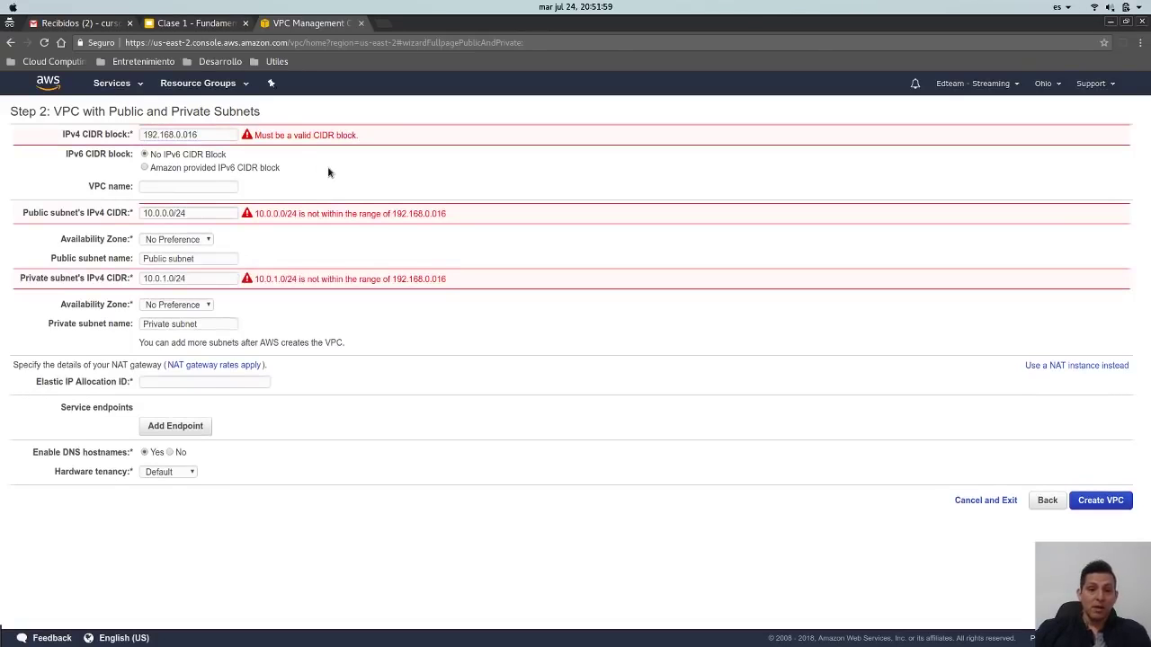
Clear the old 10.0.0.0/24 and 10.0.1.0/24 values from both subnet CIDR fields.
left_click(208, 212)
left_click_drag(207, 212, 124, 202)
key("BackSpace")
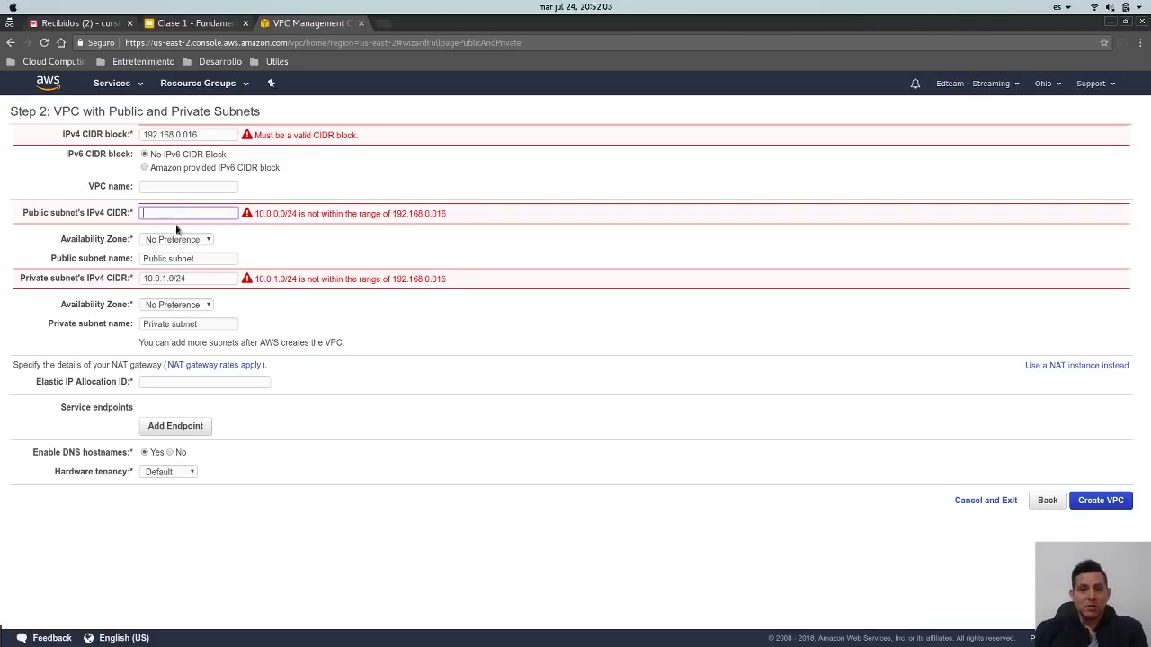
left_click_drag(206, 276, 125, 275)
key("BackSpace")
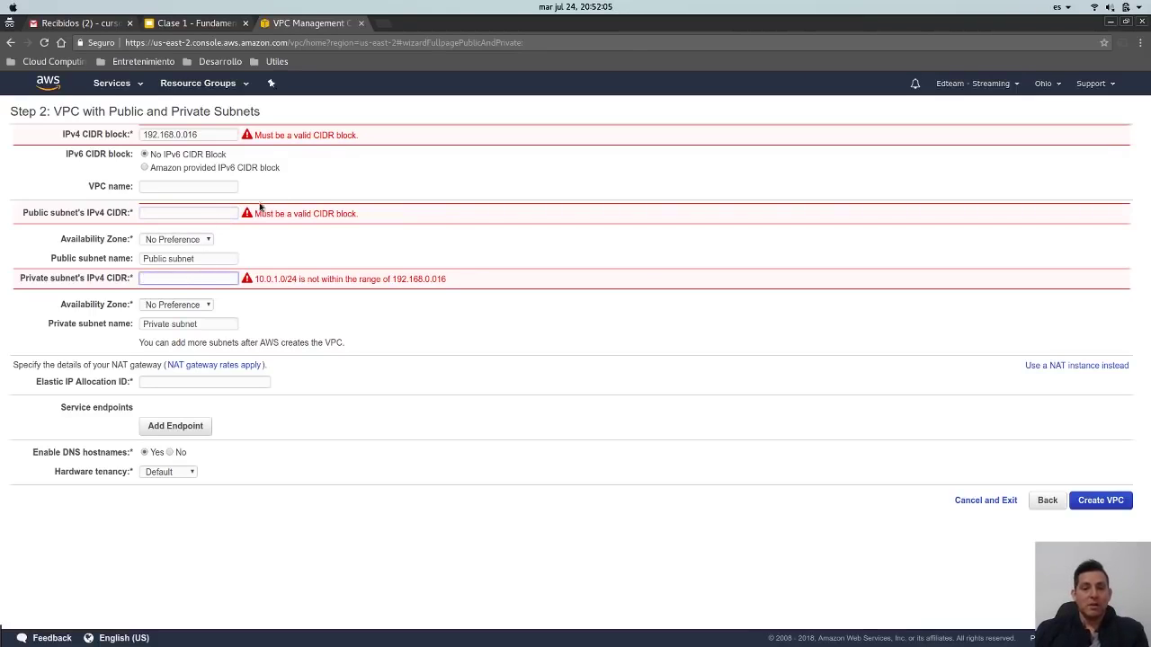
left_click(307, 189)
left_click(215, 136)
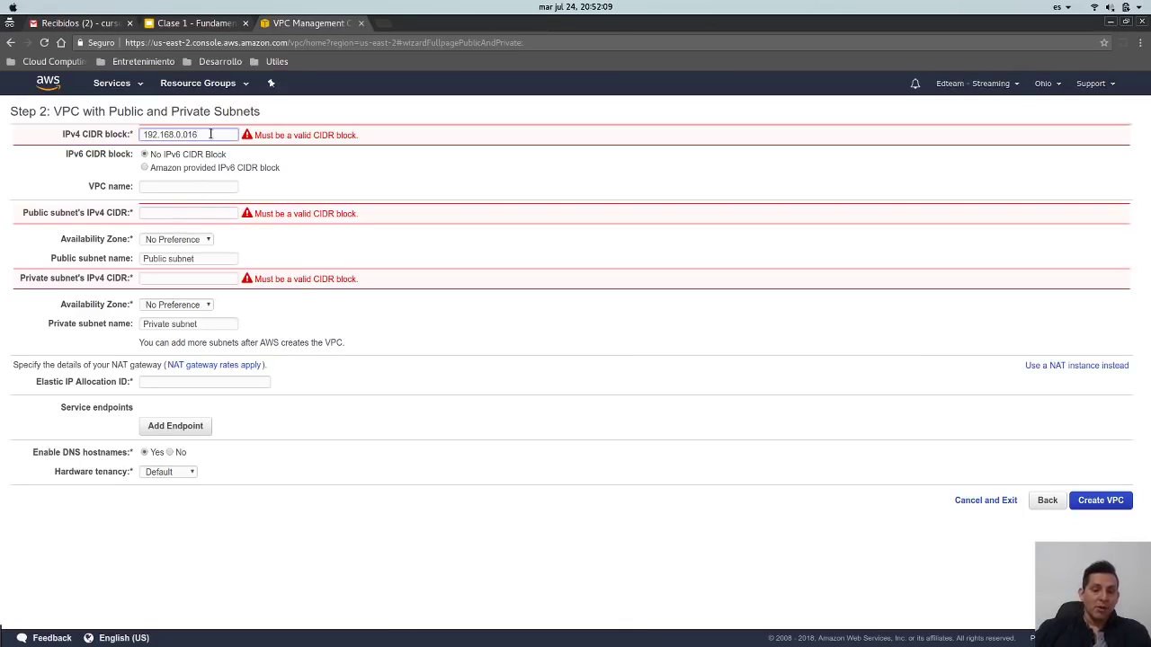
Enter 192.168.0.0/24 as the public subnet's IPv4 CIDR.
left_click(175, 210)
type("192.168.0.0")
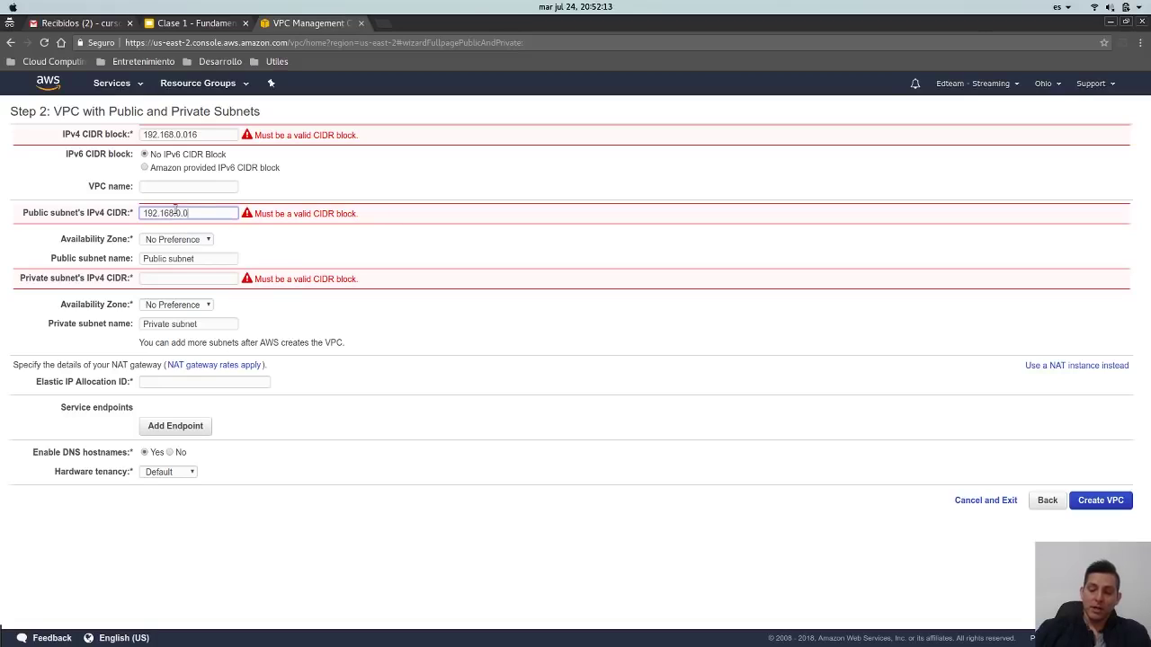
type("/24")
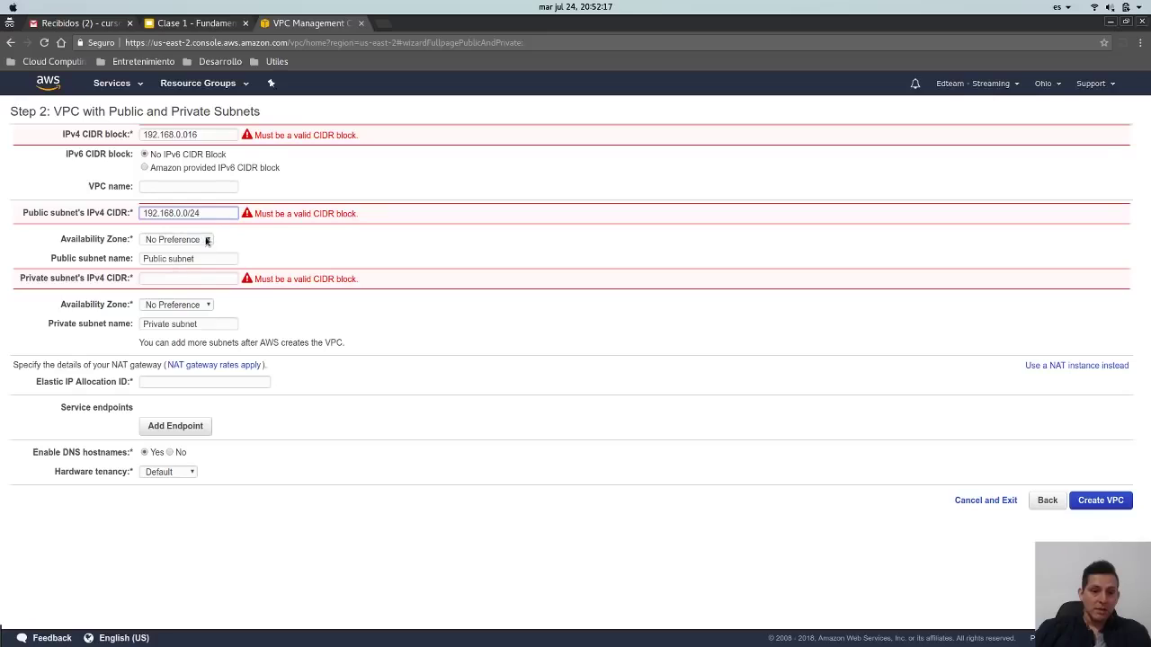
left_click_drag(215, 214, 121, 206)
key("ctrl+c")
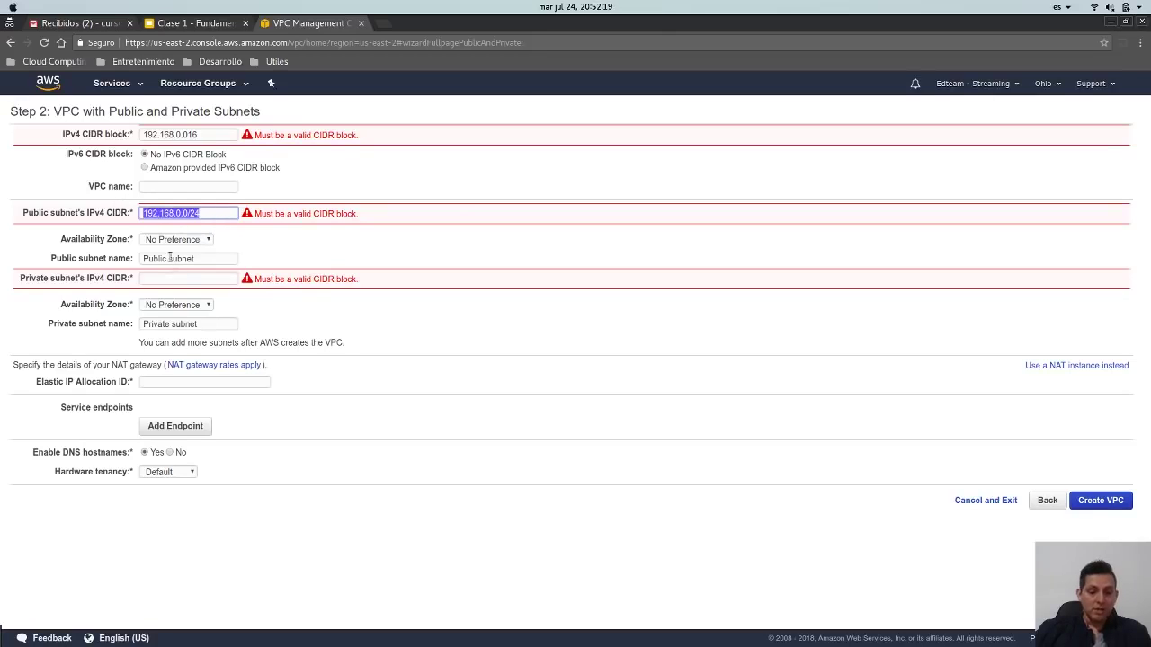
Paste that range into the private subnet and change it to 192.168.1.0/24.
left_click(179, 279)
key("ctrl+v")
key("Left")
key("Left")
key("Left")
key("Left")
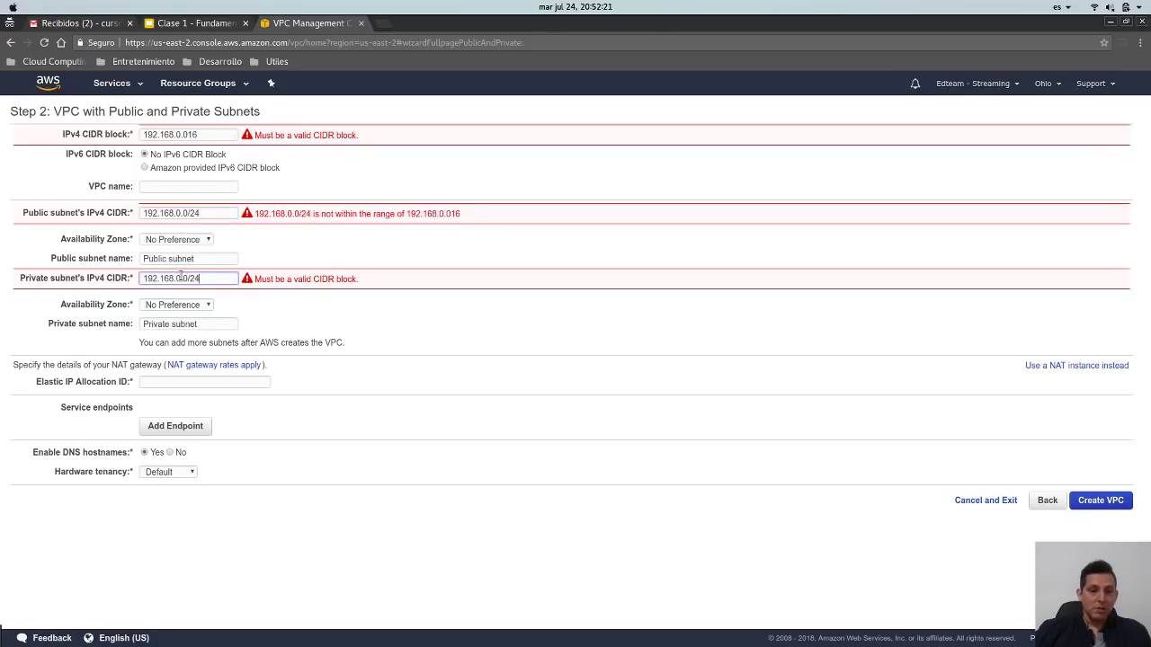
key("BackSpace")
type("1.")
left_click(346, 312)
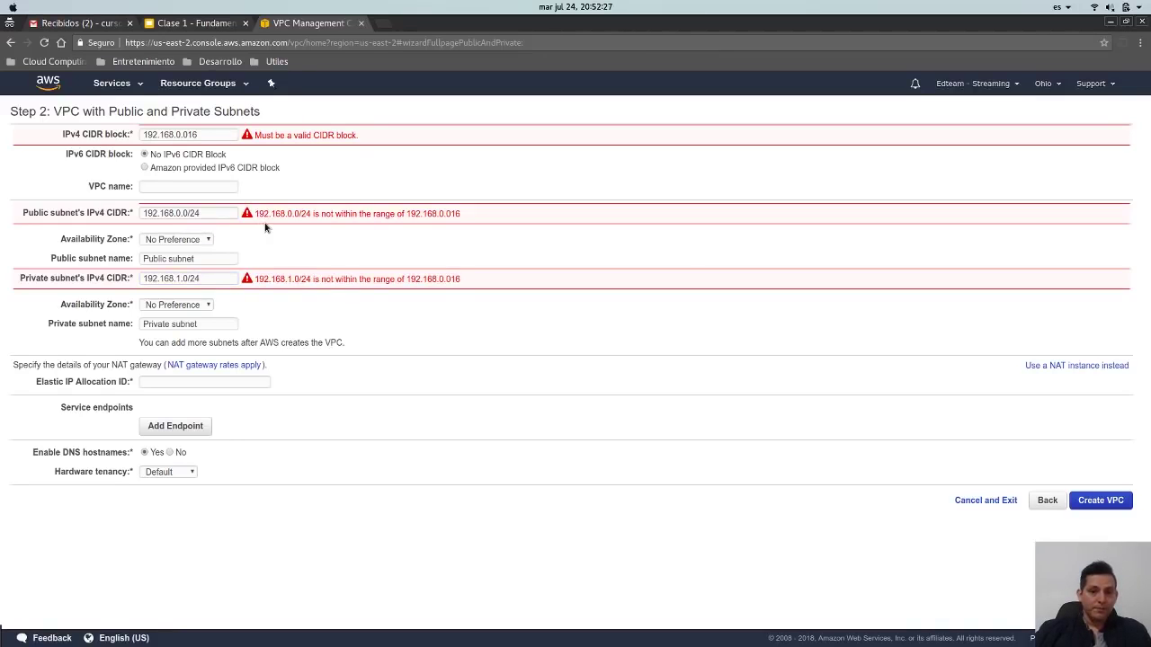
left_click(215, 135)
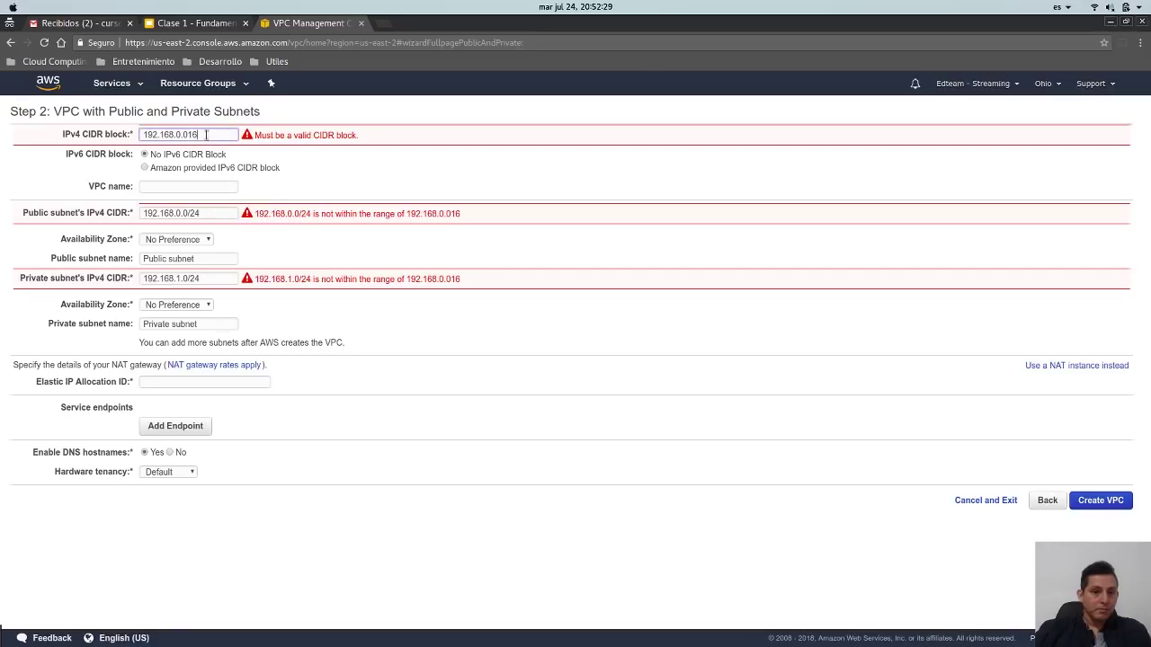
type("/")
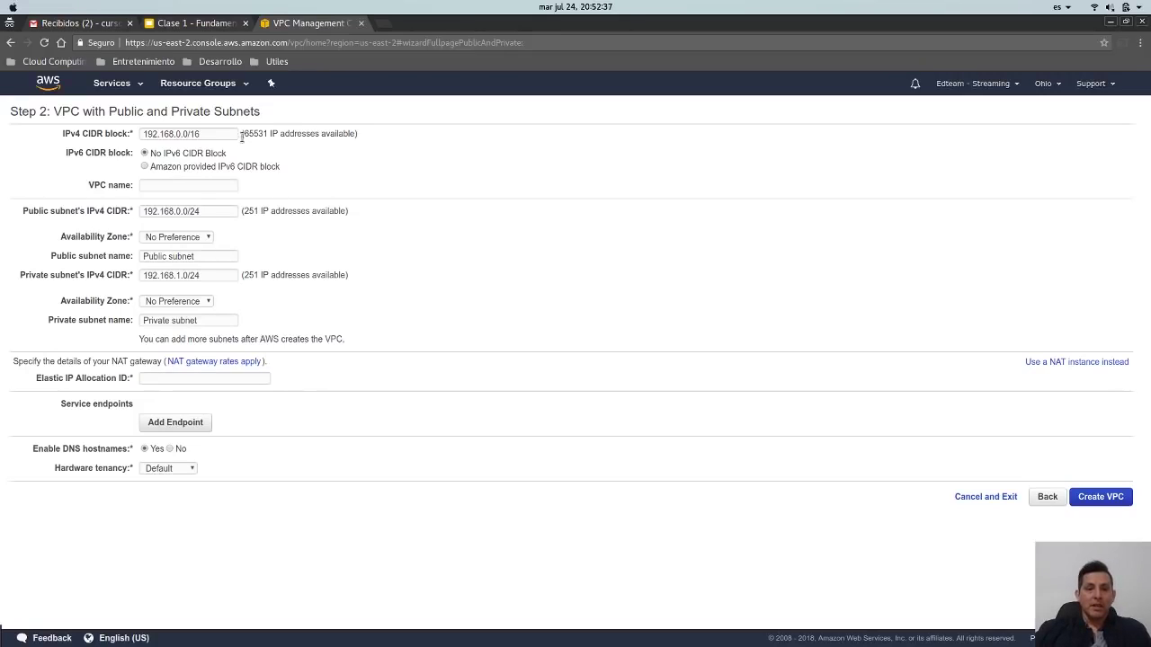
left_click_drag(243, 134, 261, 132)
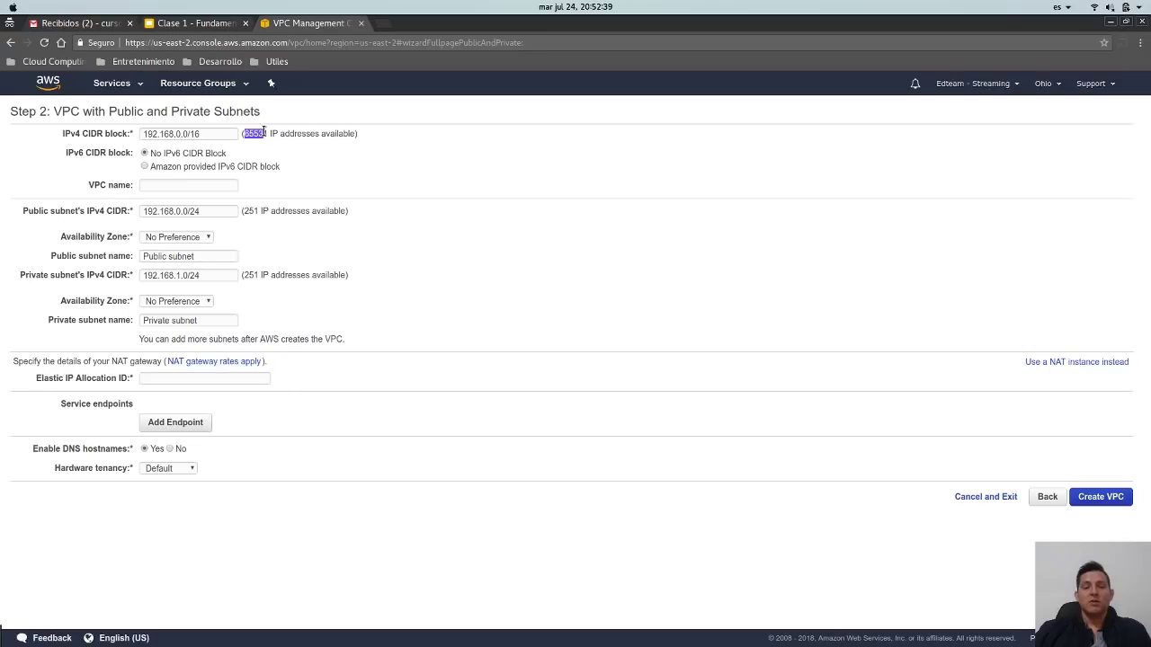
left_click(224, 135)
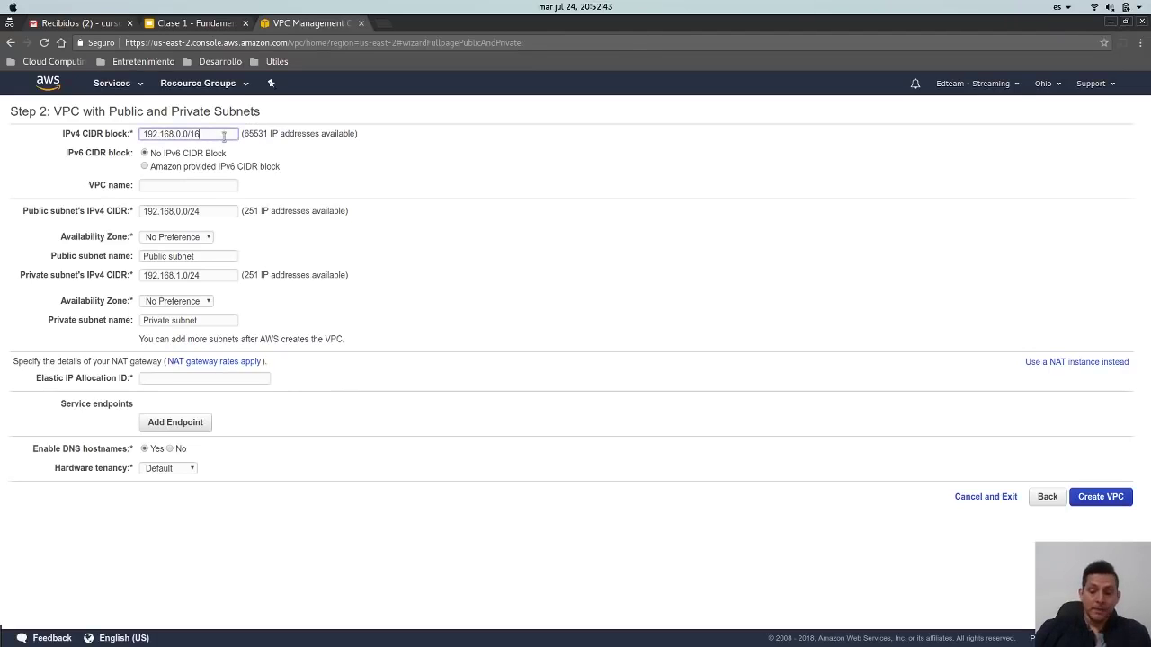
type("20")
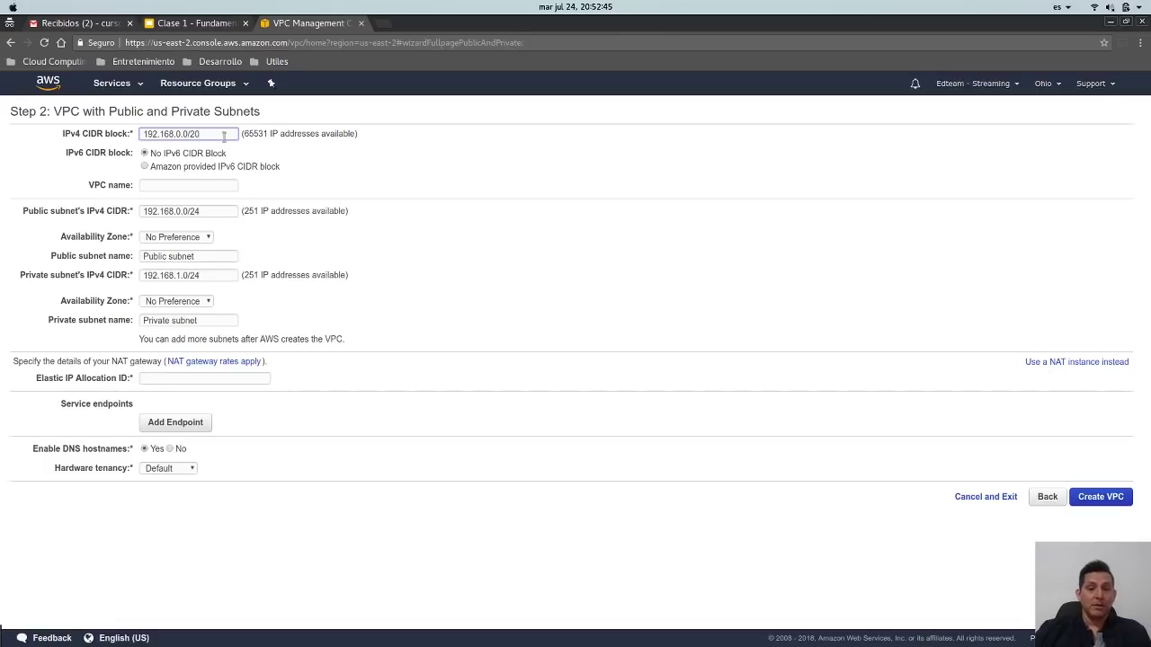
left_click(297, 173)
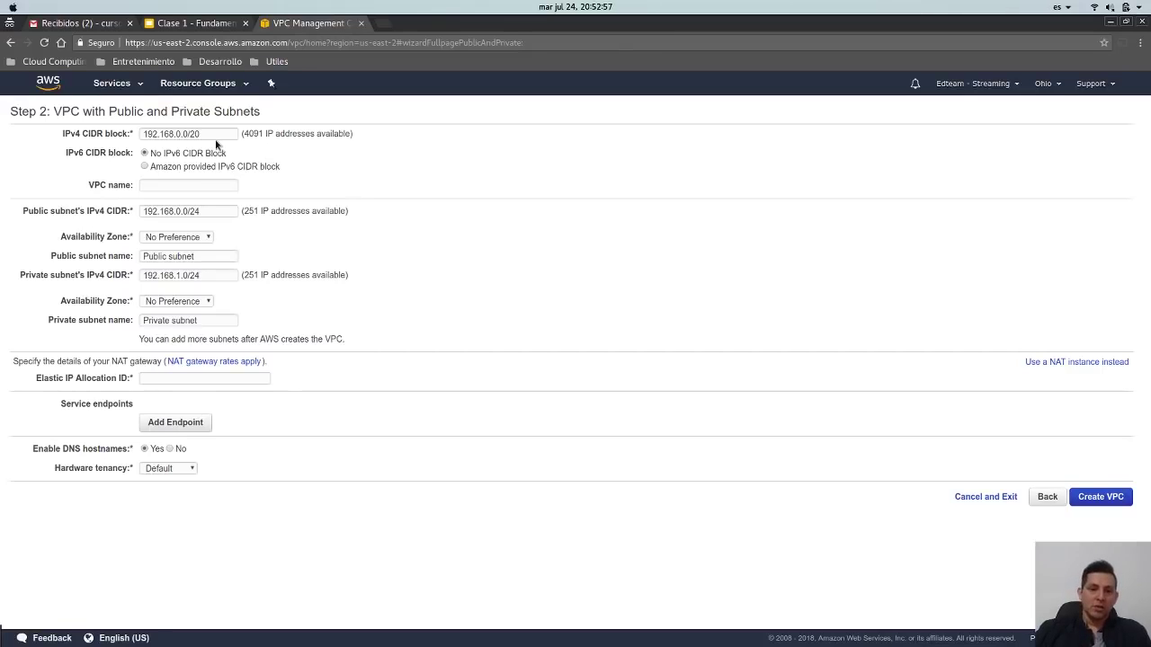
left_click_drag(216, 135, 145, 129)
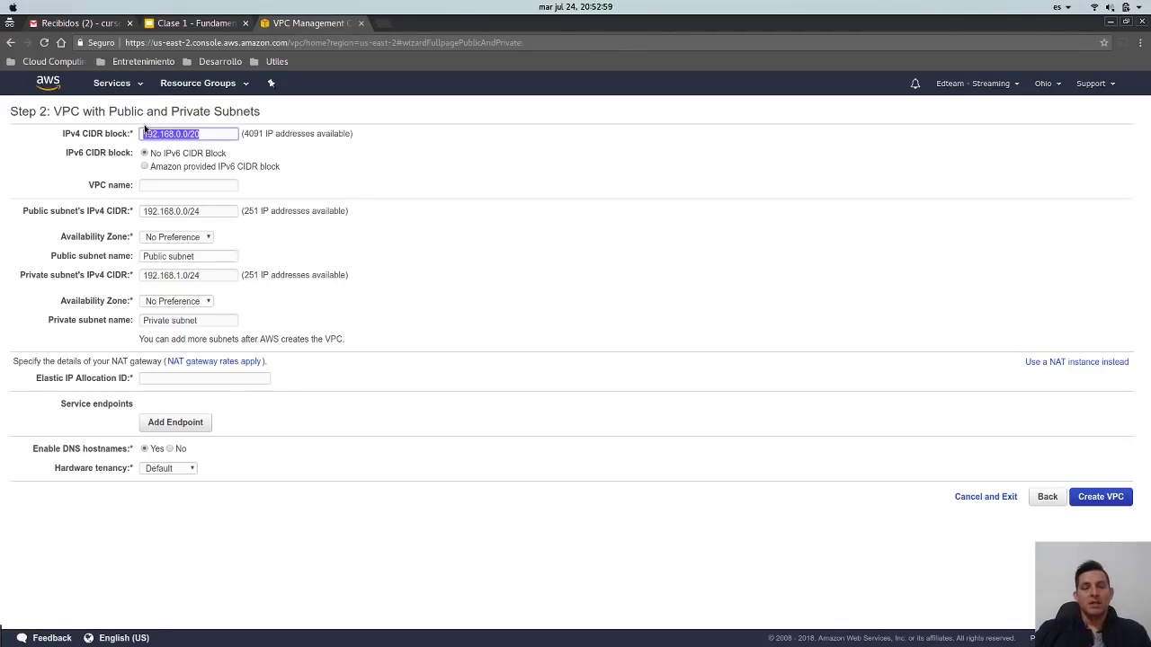
Set the VPC IPv4 CIDR block to 10.0.0.0/16 and highlight its 65531 available addresses.
type("10")
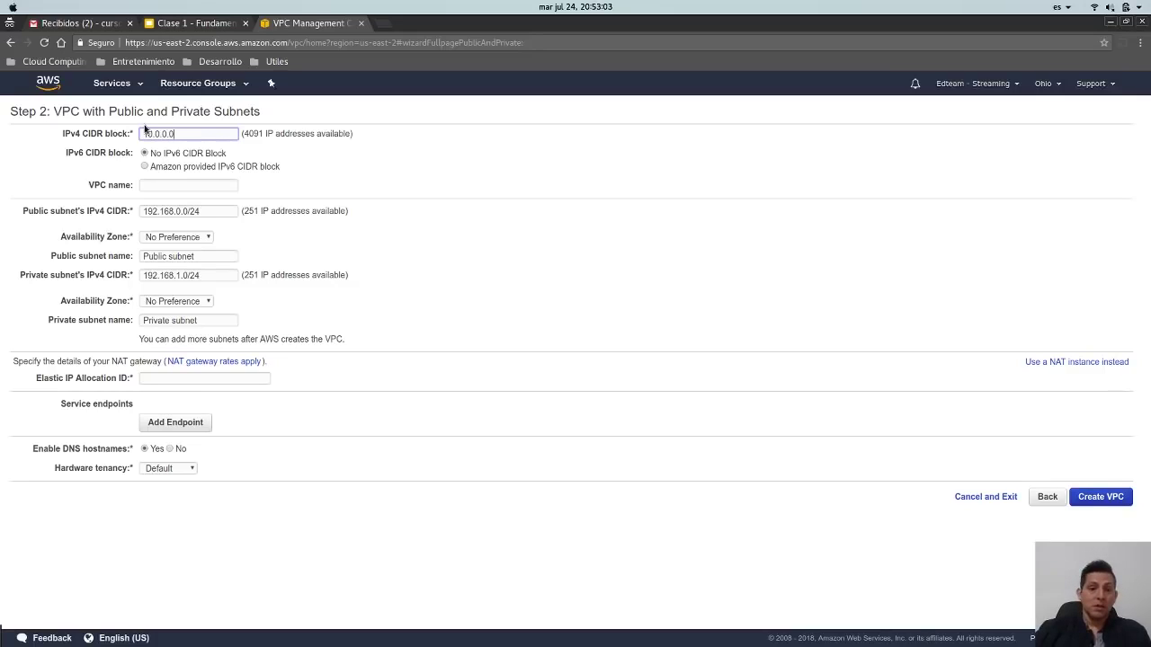
left_click(341, 115)
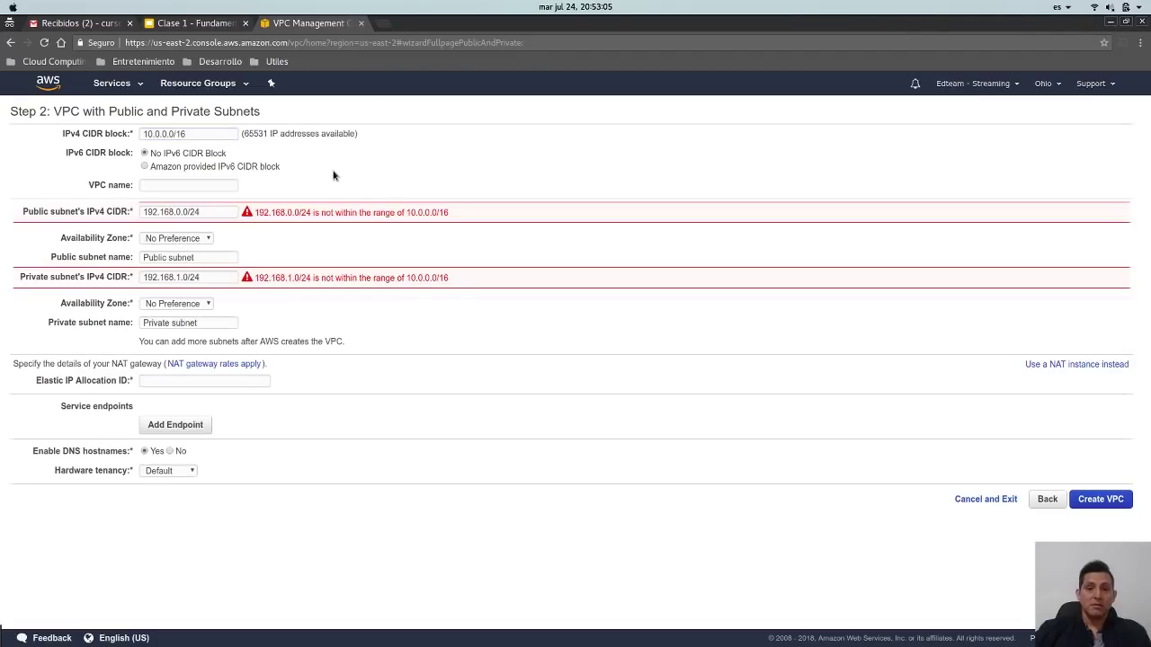
left_click_drag(243, 134, 297, 135)
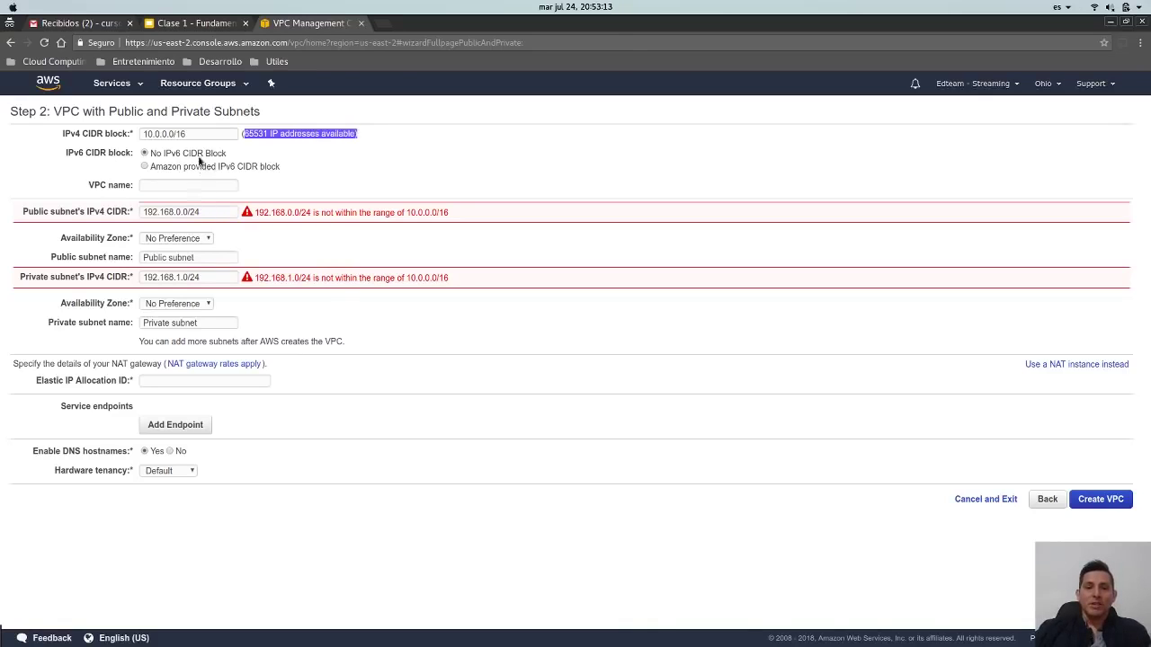
left_click(195, 134)
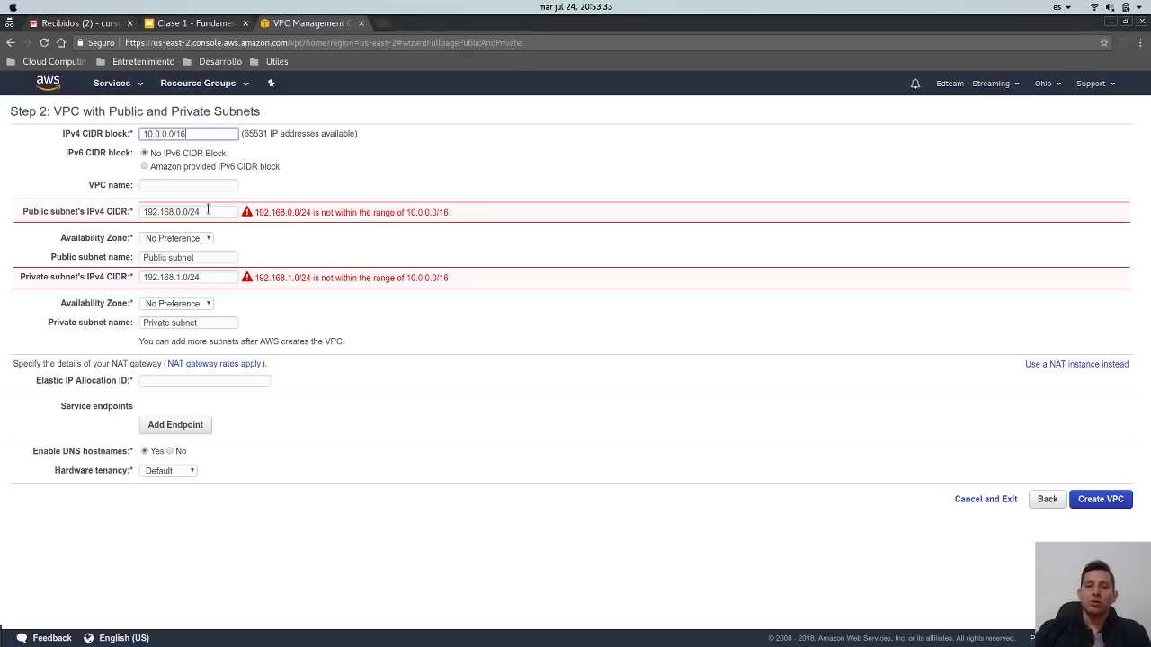
Search Google for 'calculadora subredes' in a new Chrome tab.
left_click(385, 25)
type("calc")
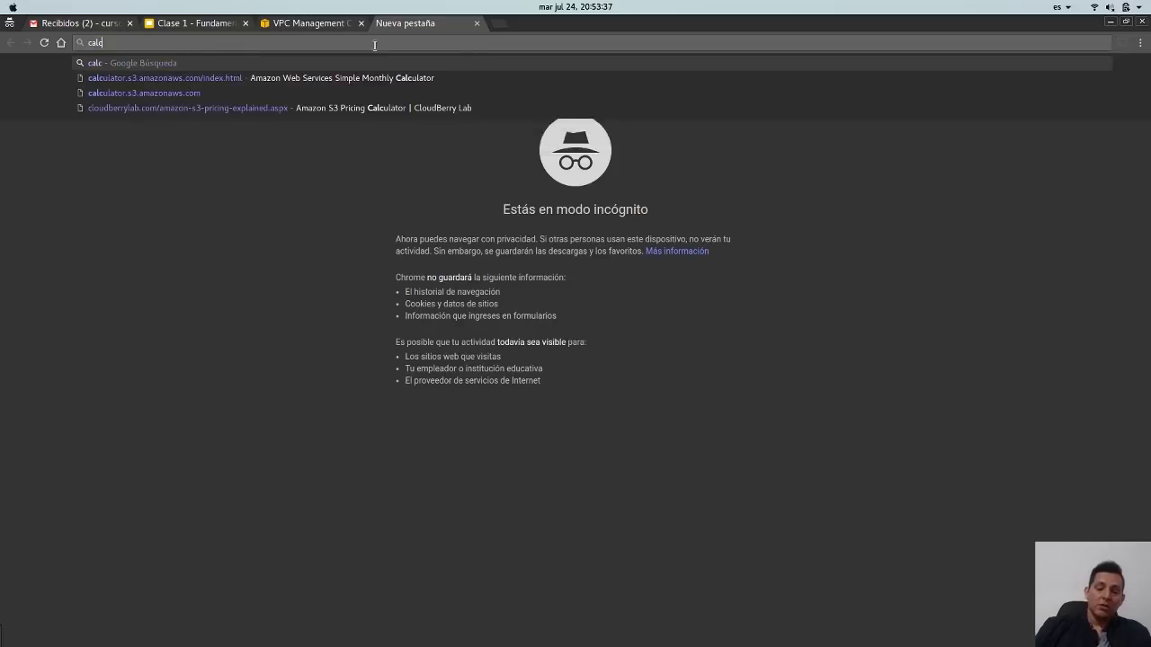
type("uladorar")
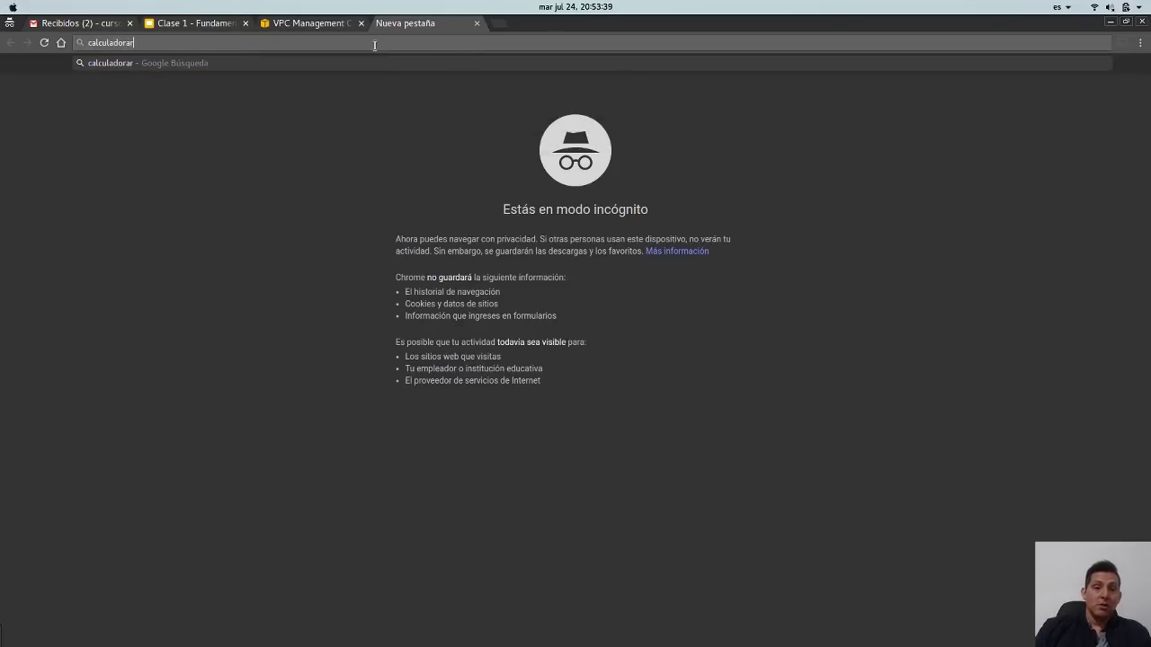
key("BackSpace")
type("subrede")
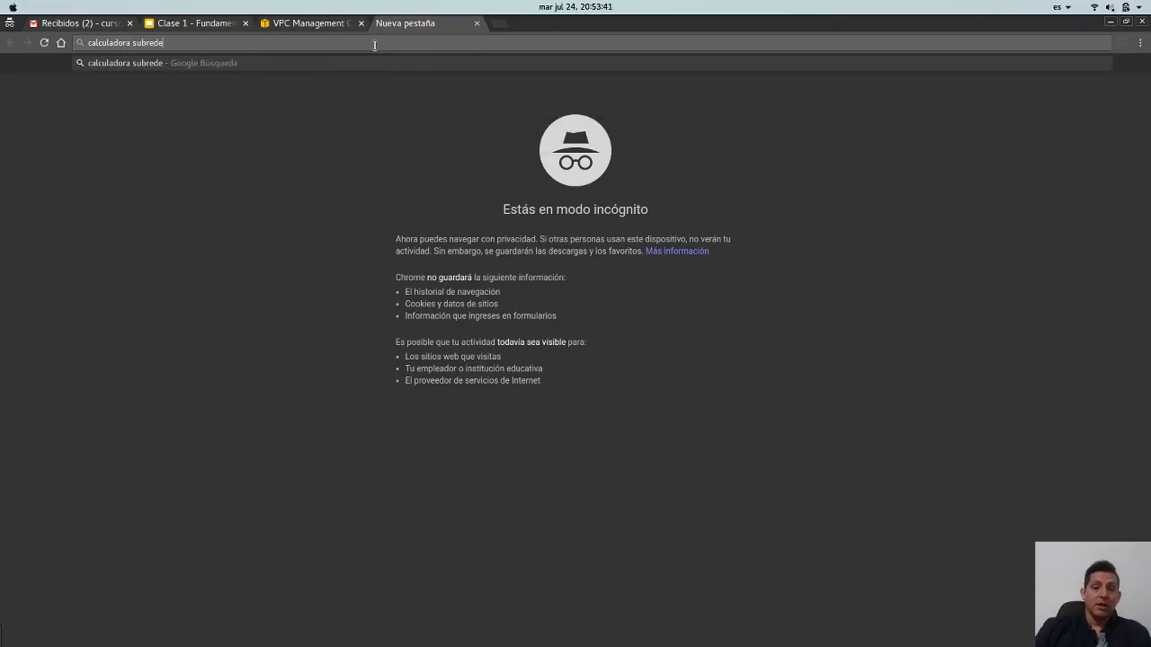
type("s")
key("Return")
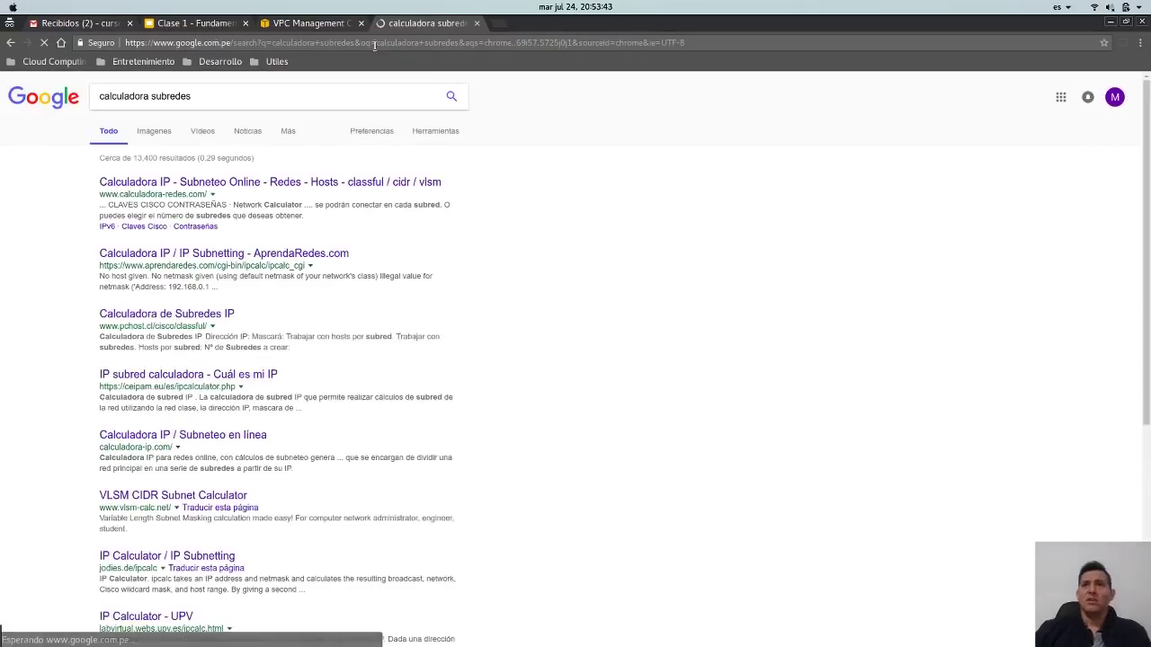
Open the calculadora-redes.com calculator and enter network 10.0.0.0 with a 16-bit mask.
left_click(214, 184)
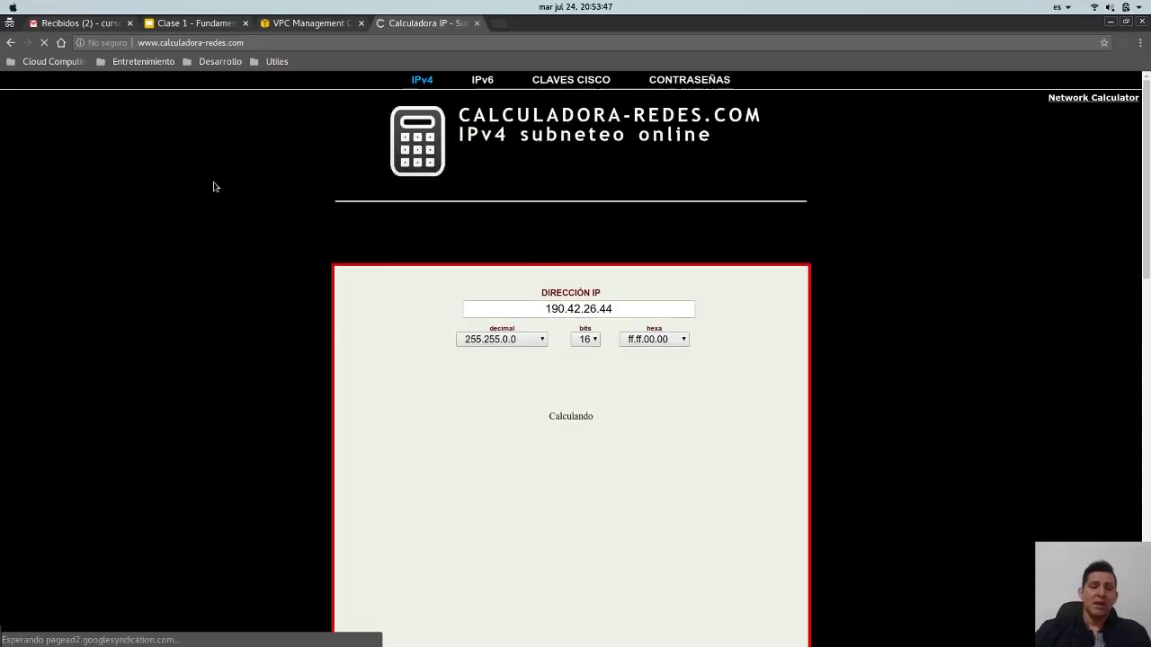
triple_click(607, 367)
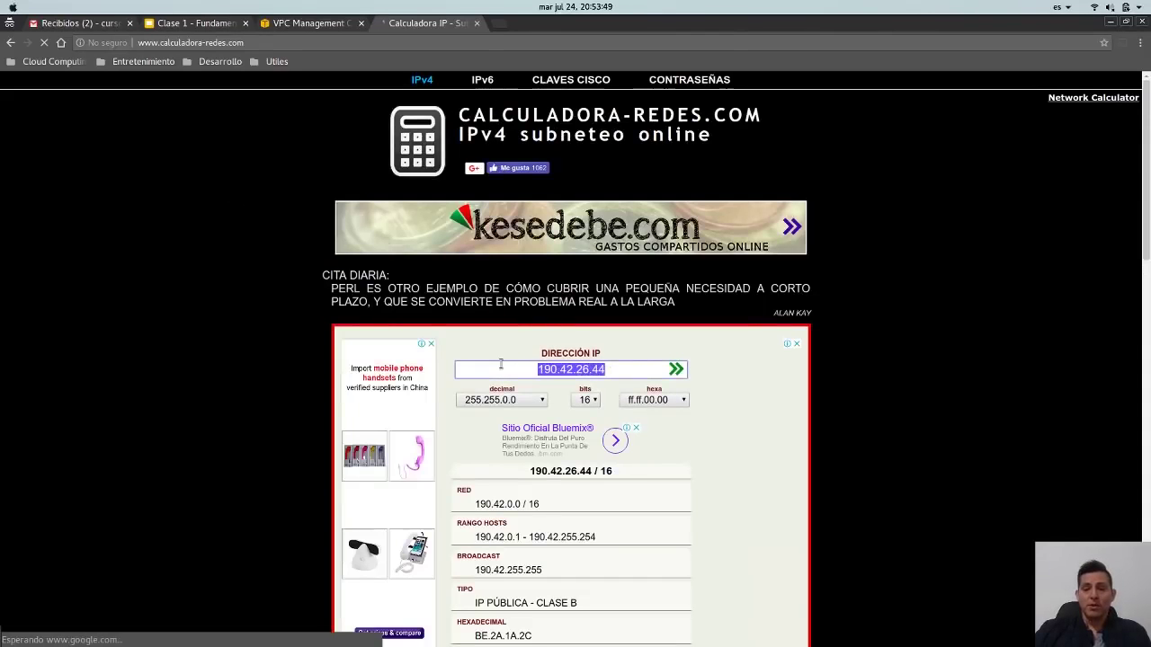
type("10.0.0.0")
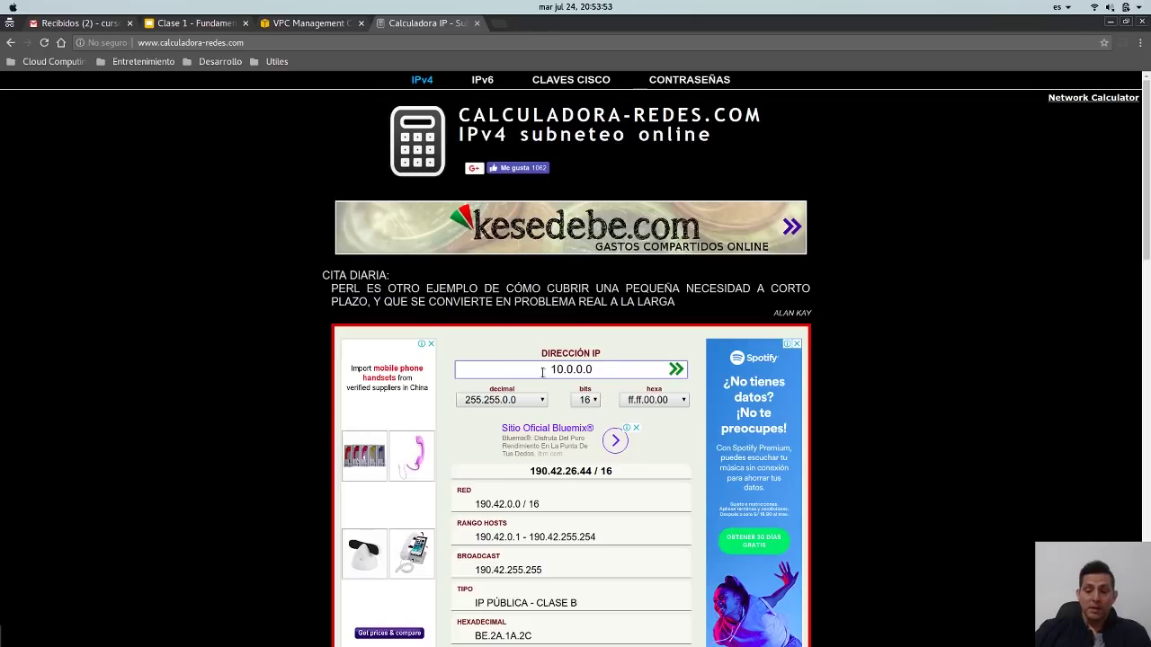
left_click(592, 401)
left_click(592, 402)
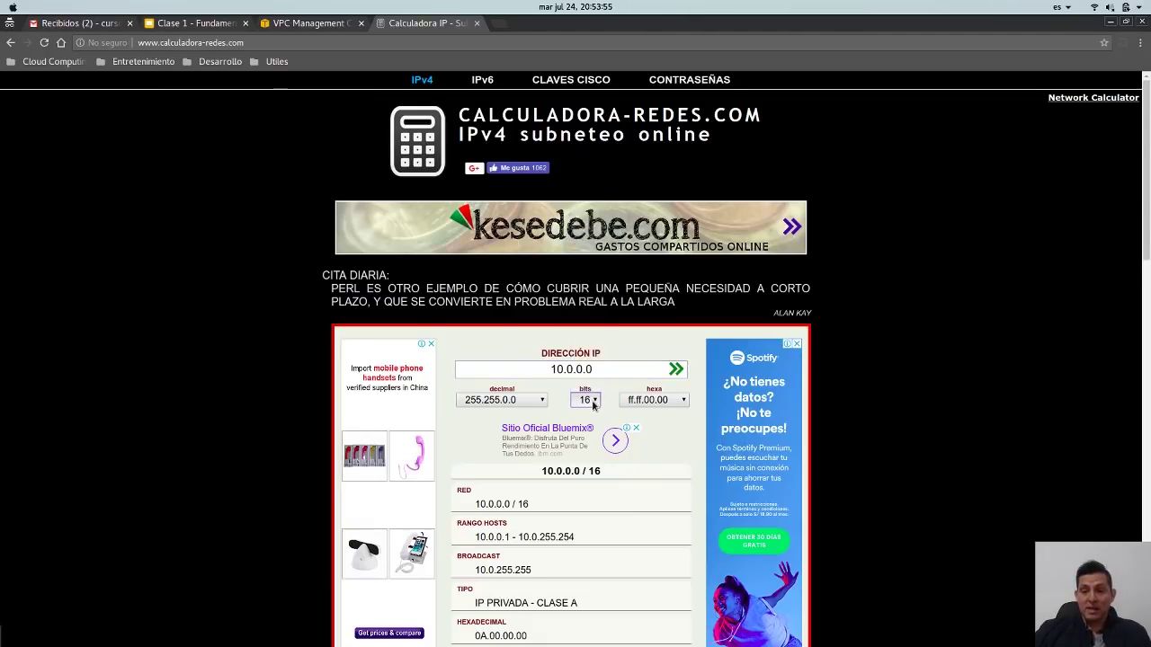
Set the subnet calculation to 24 bits, giving 256 subnets of 254 hosts.
scroll(573, 405, "down", 1)
scroll(576, 406, "down", 2)
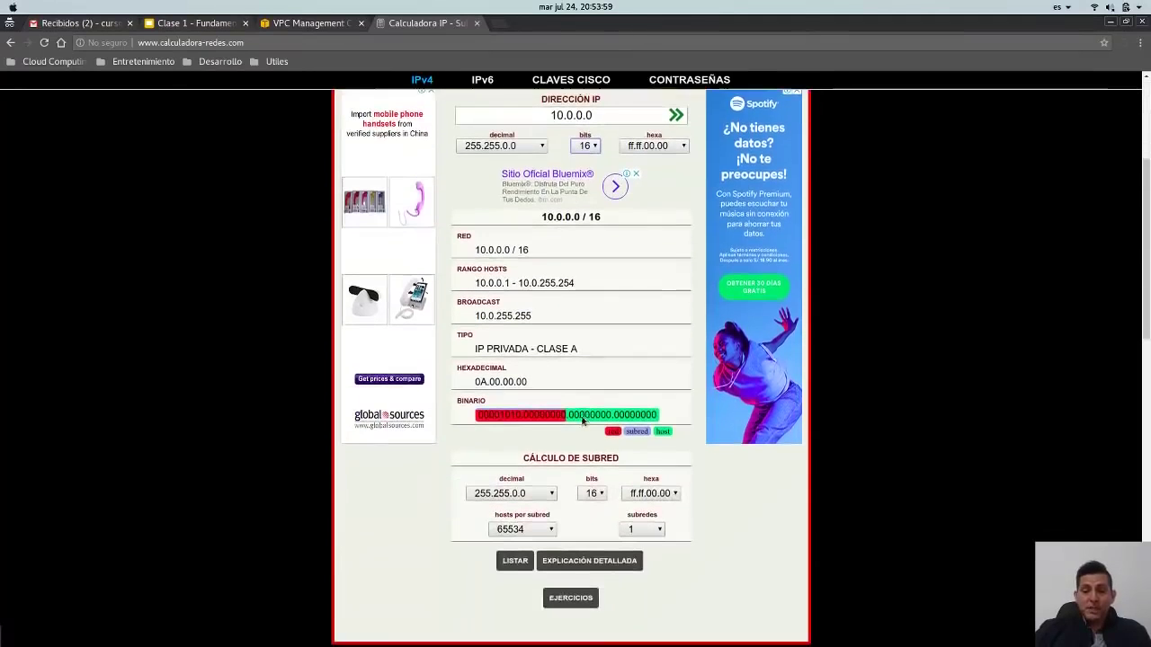
left_click(545, 493)
left_click(546, 492)
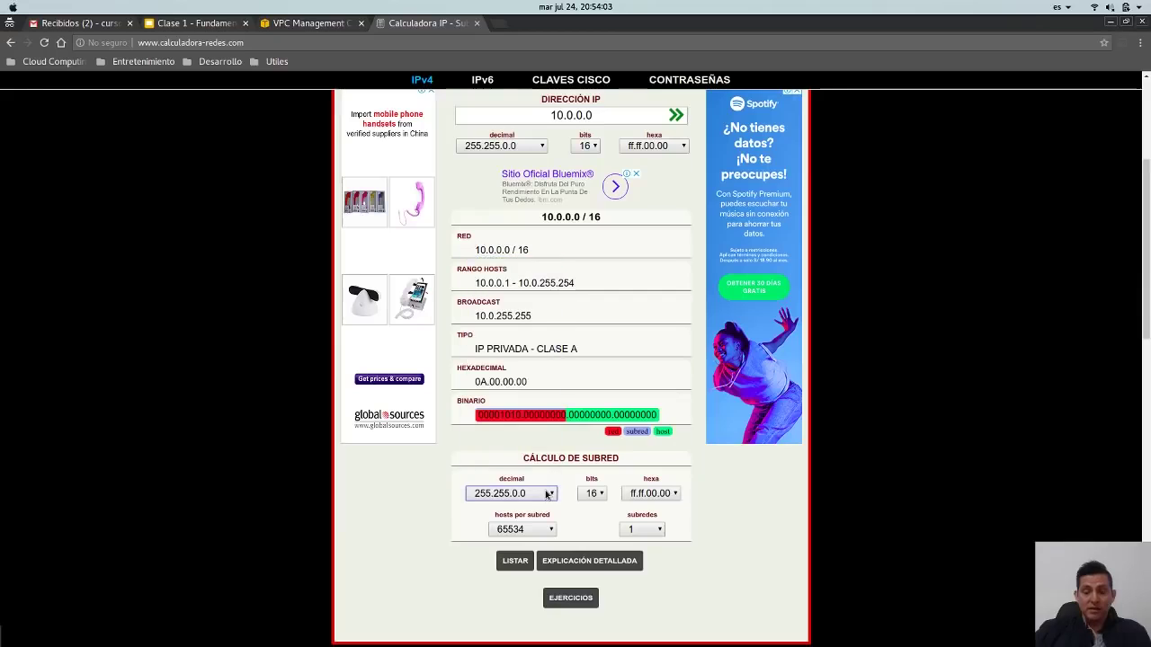
left_click(598, 494)
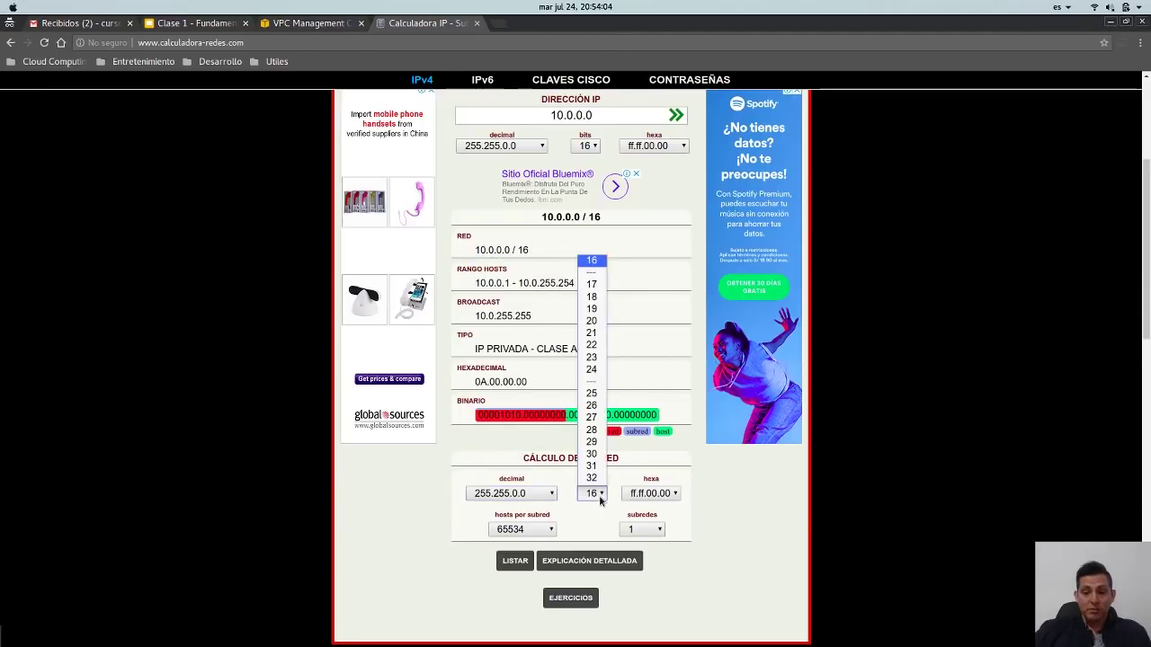
left_click(601, 369)
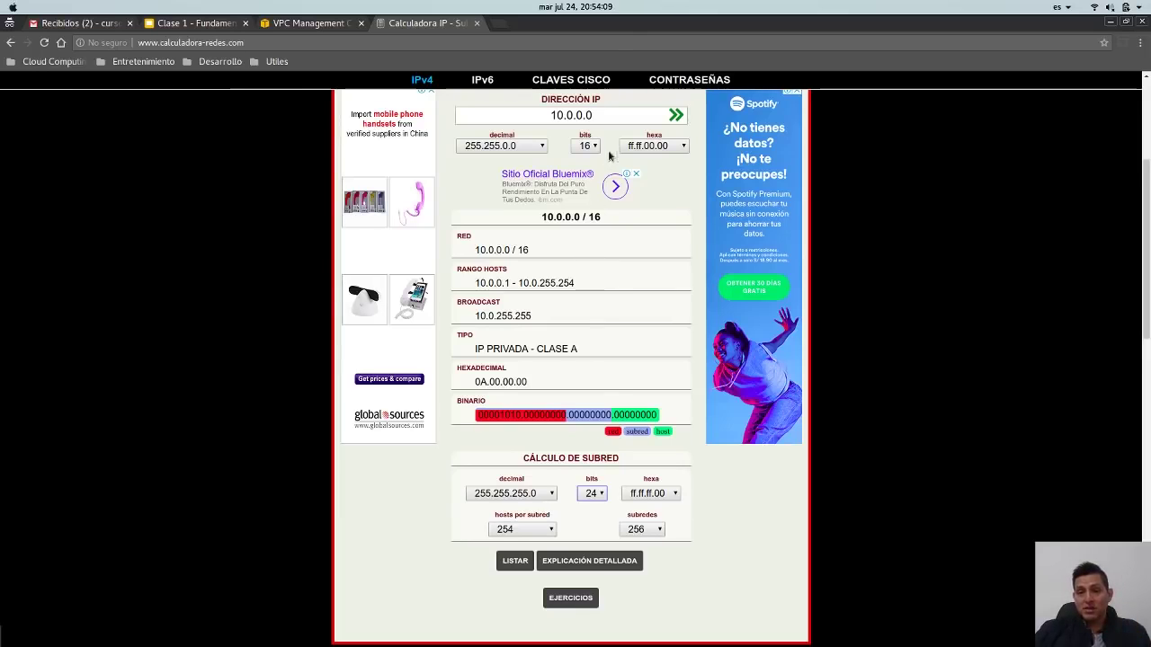
scroll(582, 418, "down", 1)
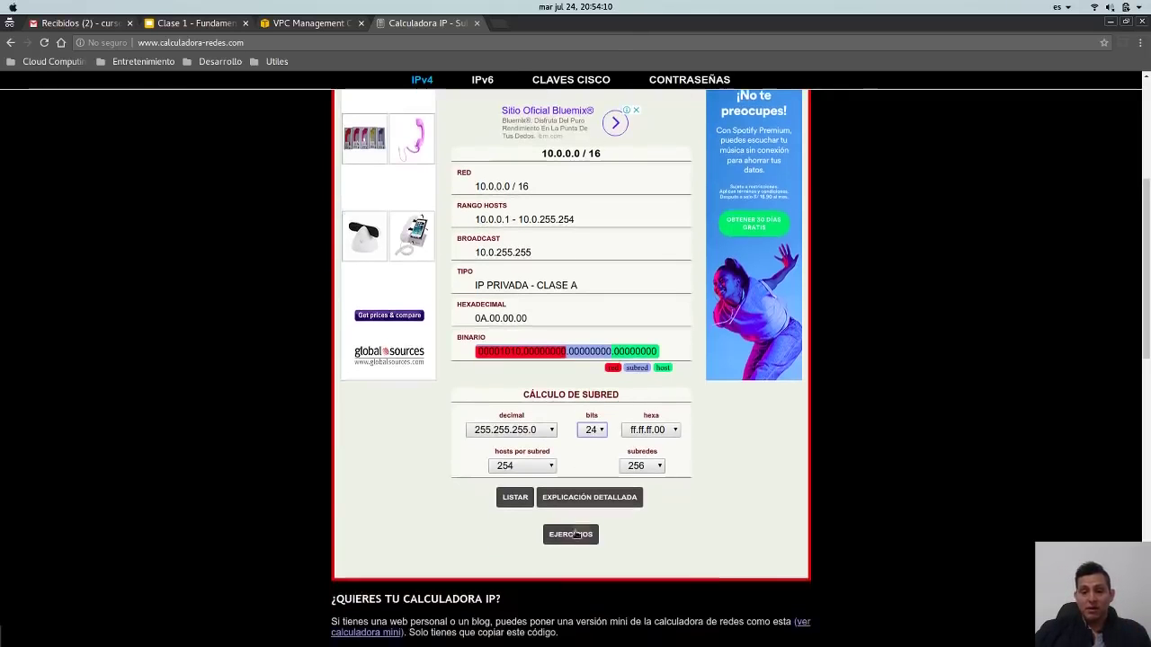
List the resulting /24 subnets and enlarge and centre their window.
left_click(516, 499)
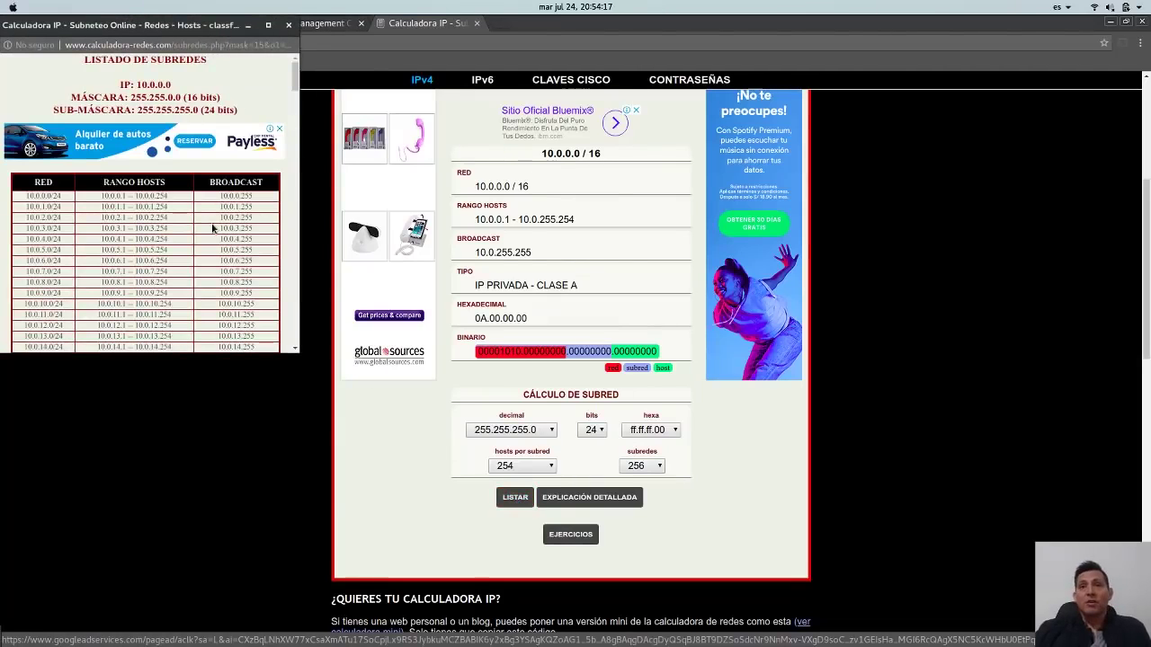
left_click_drag(297, 347, 437, 414)
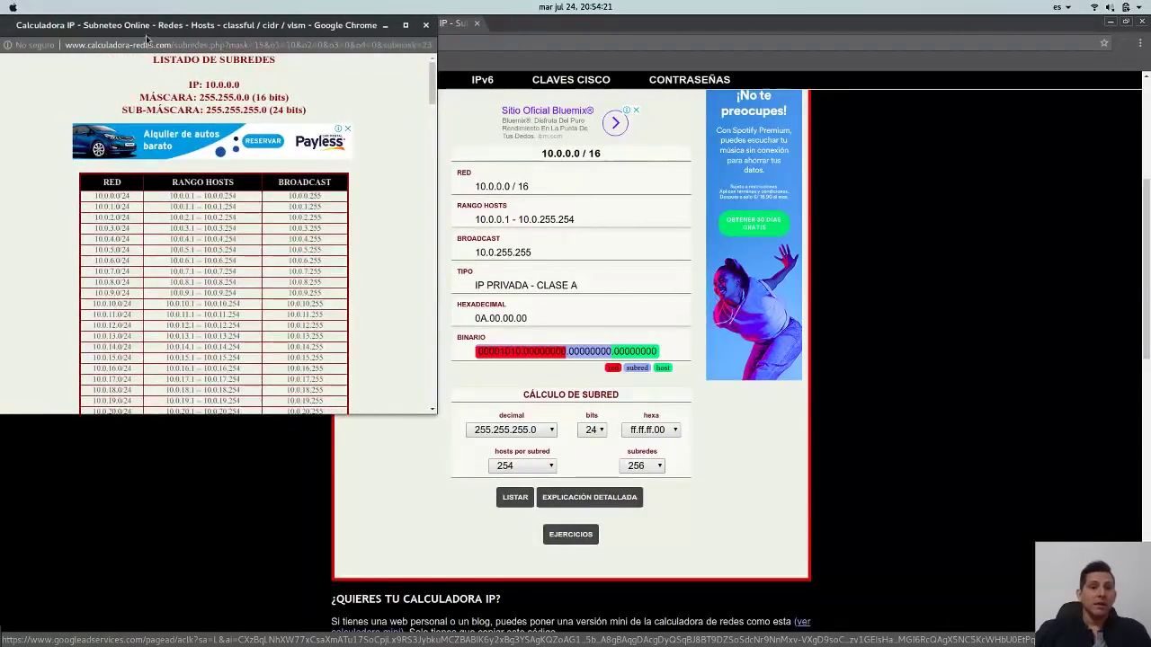
left_click_drag(137, 25, 551, 132)
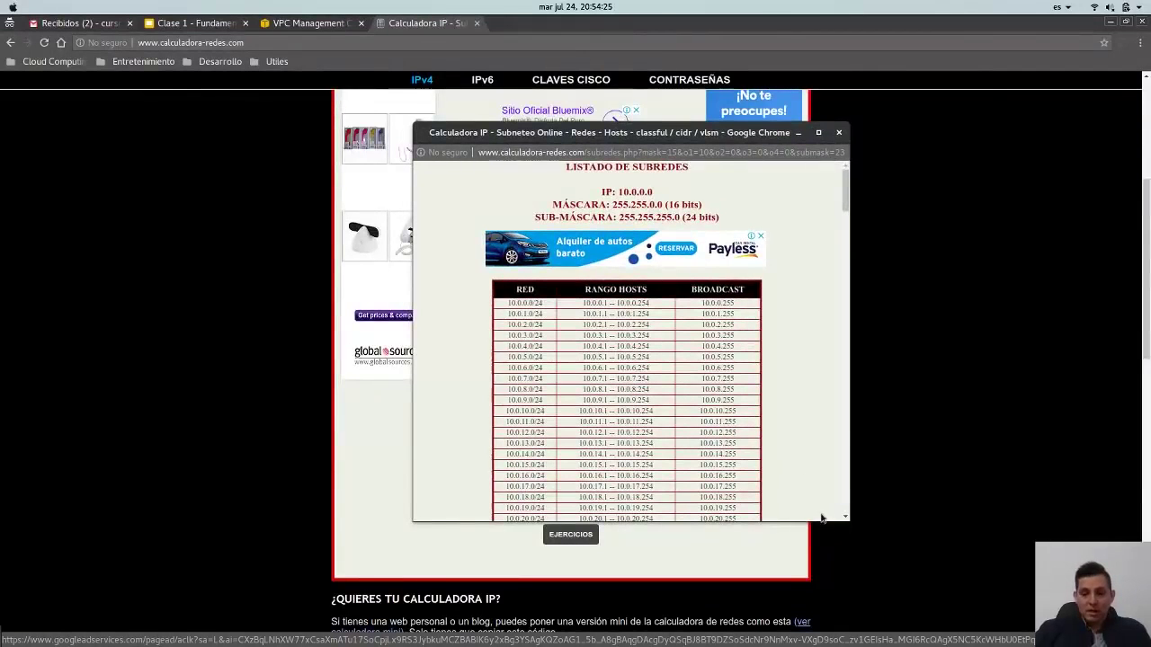
left_click_drag(848, 521, 1014, 585)
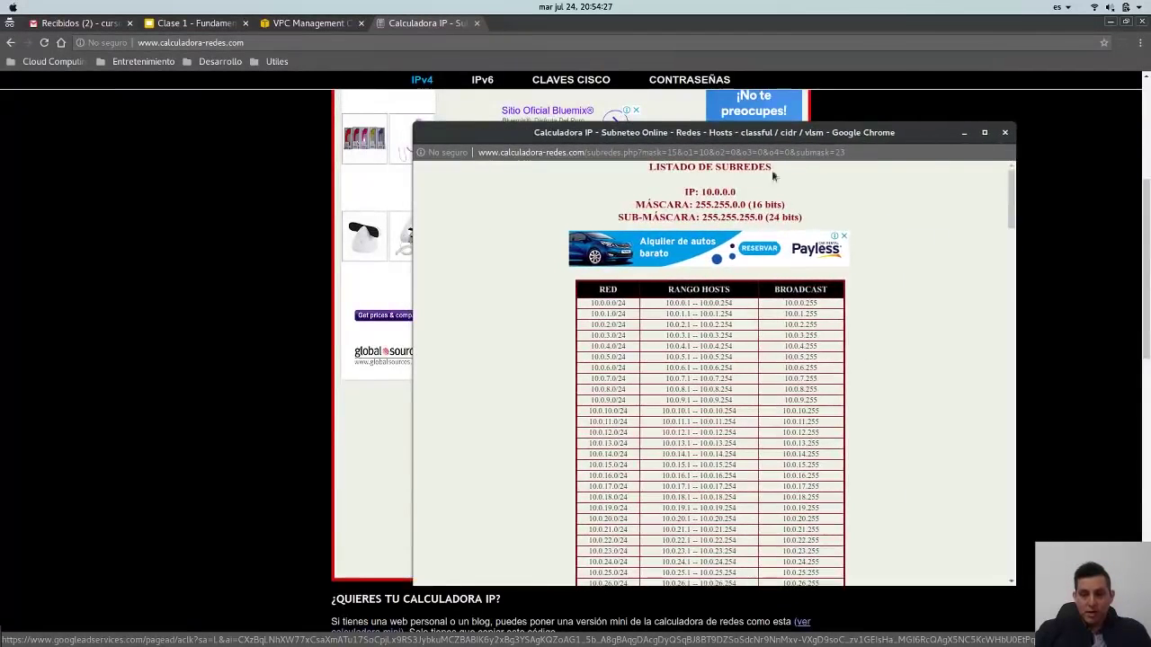
left_click_drag(744, 132, 718, 92)
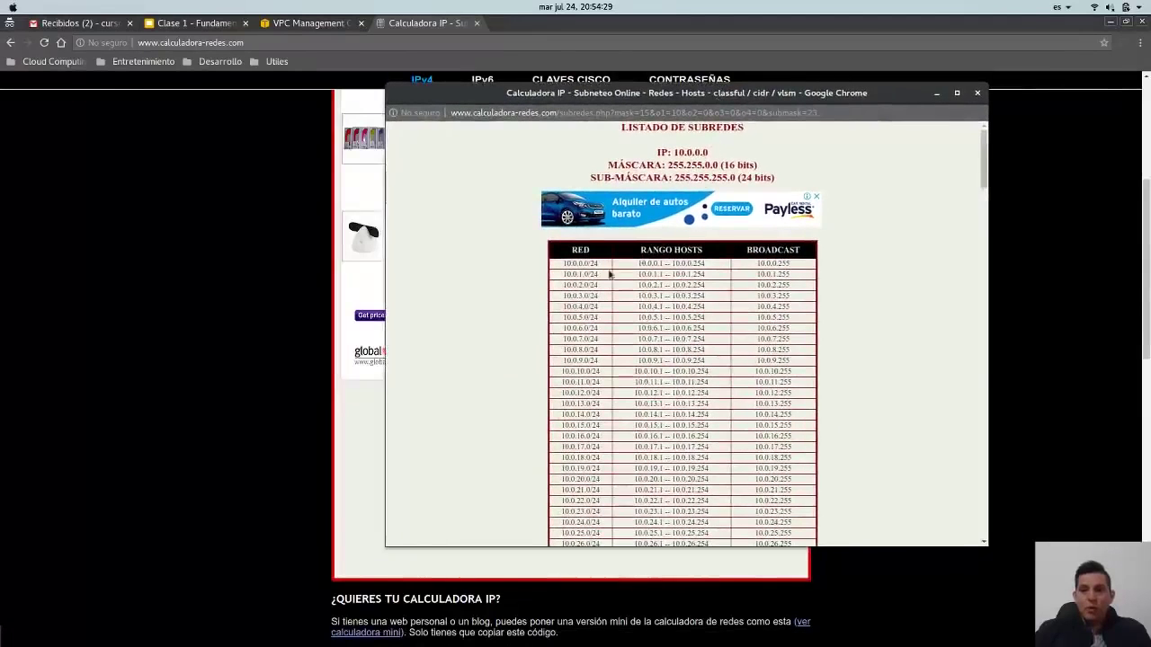
Select 10.0.0.0/24 in the RED column, scroll the table, then return to the VPC wizard.
left_click_drag(565, 263, 609, 264)
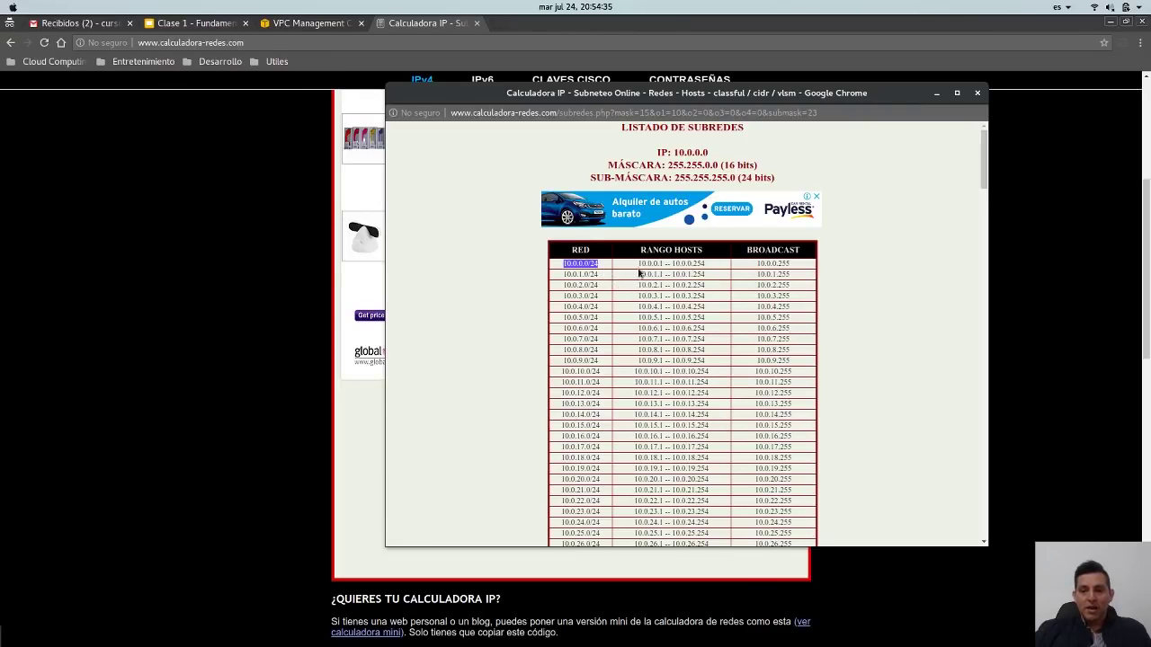
left_click_drag(601, 271, 559, 270)
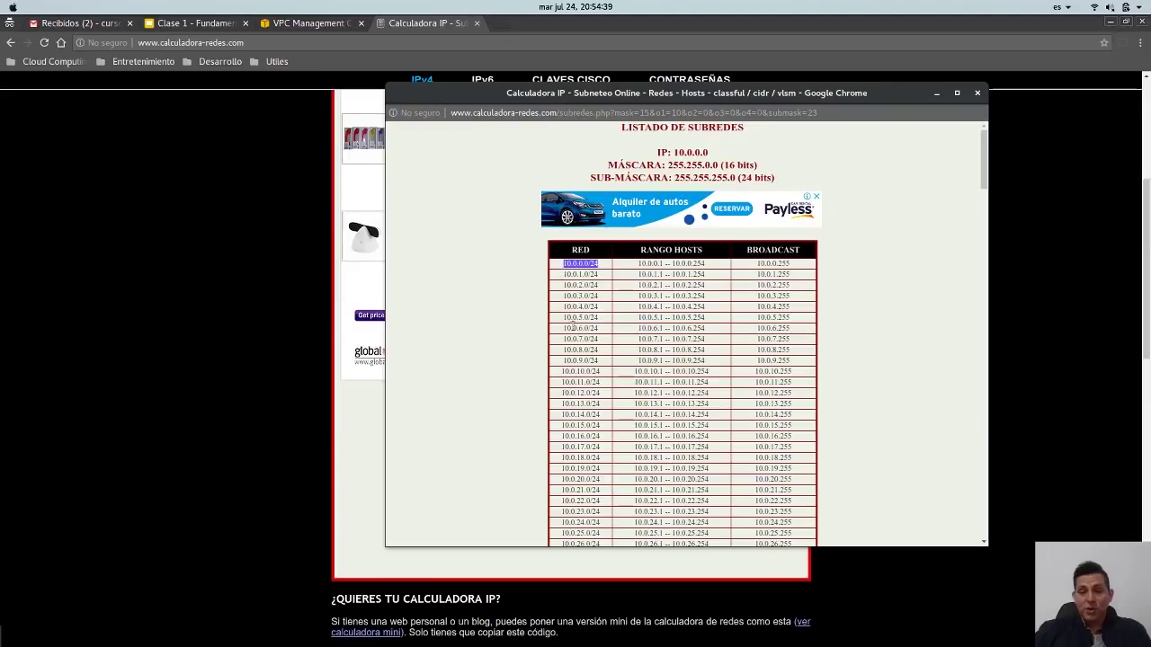
scroll(575, 360, "down", 5)
scroll(576, 377, "down", 6)
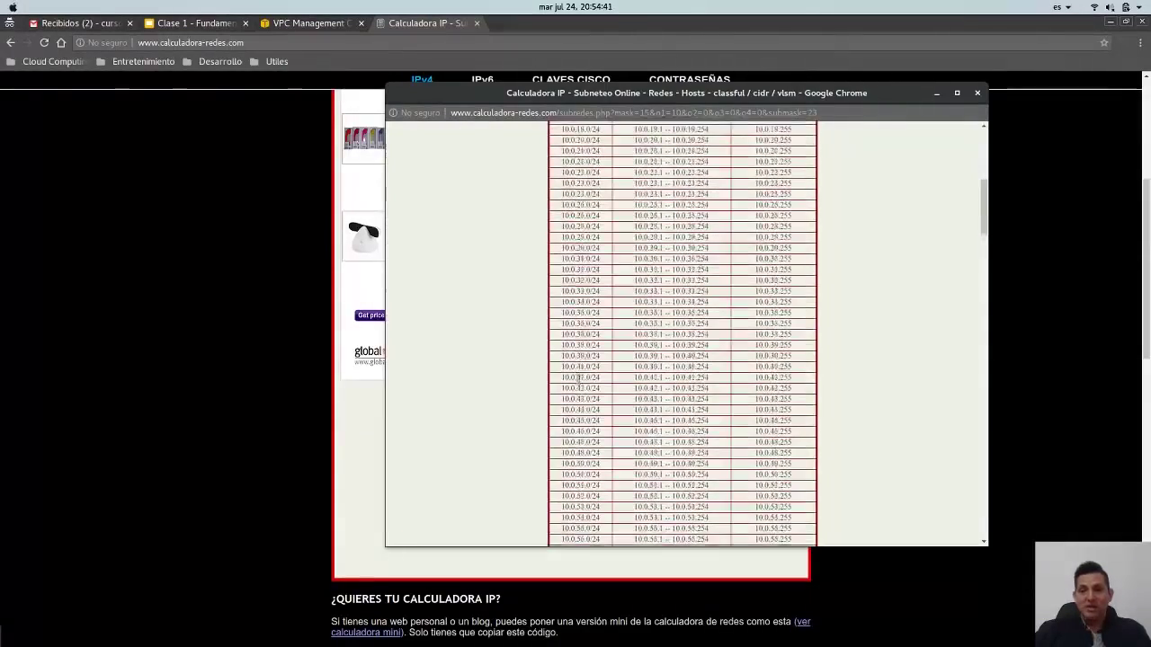
scroll(578, 384, "down", 3)
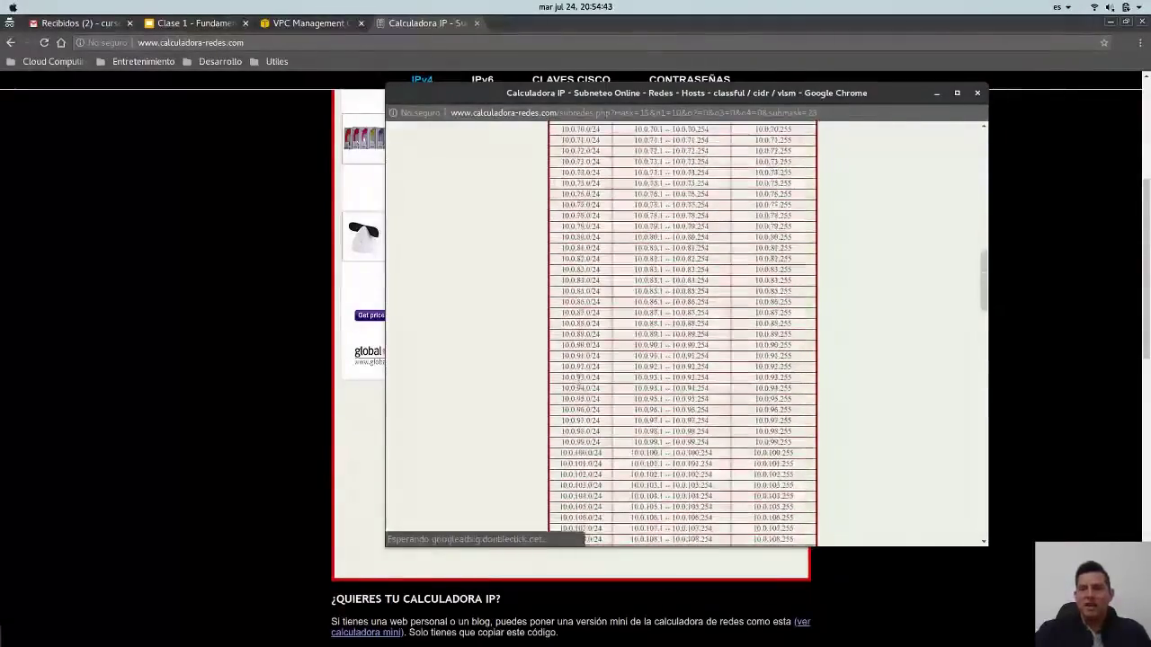
scroll(576, 378, "up", 12)
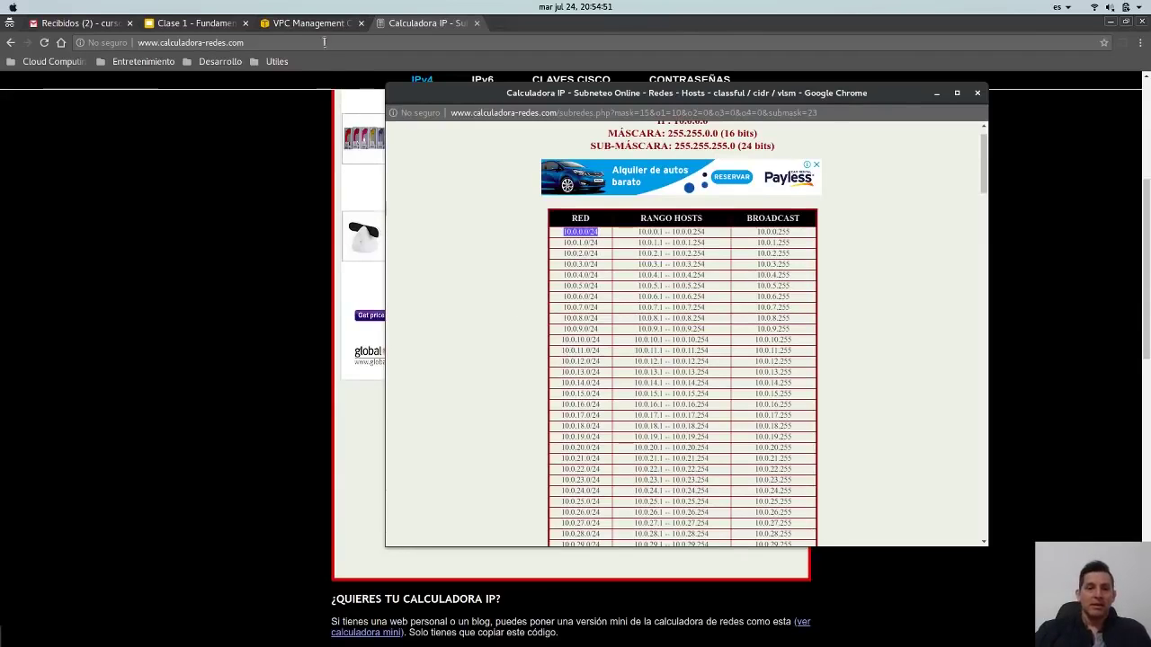
left_click(305, 23)
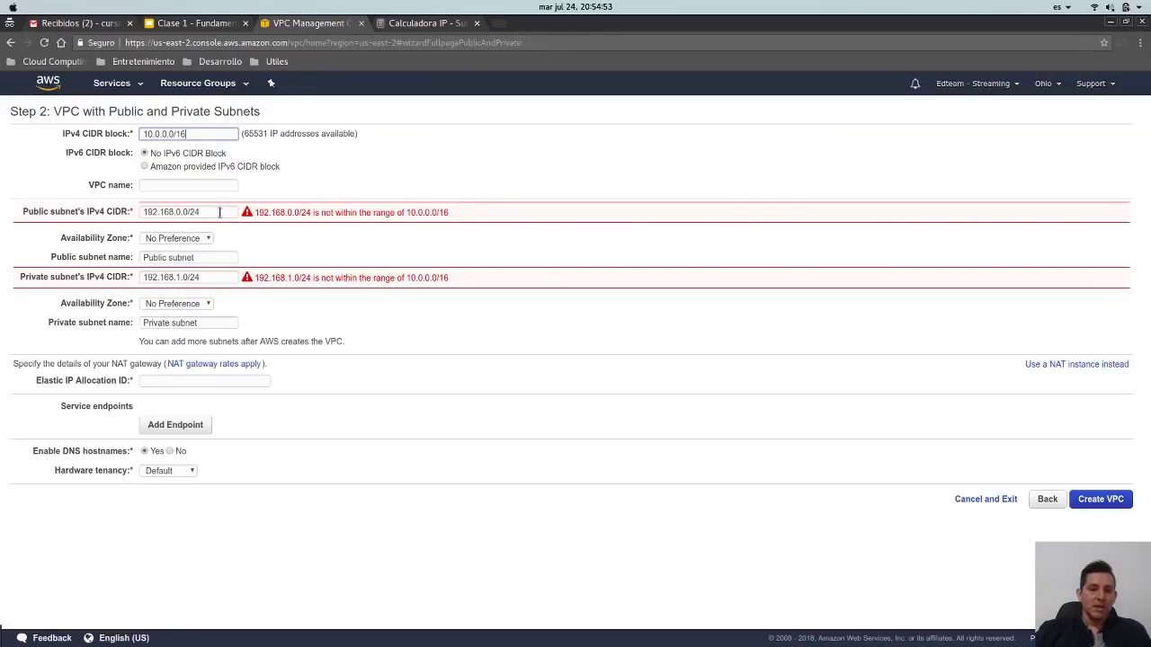
Name the VPC 'VPC Demo' and change the public subnet CIDR to 10.0.0.0/24.
left_click(192, 187)
type("VPC Demo")
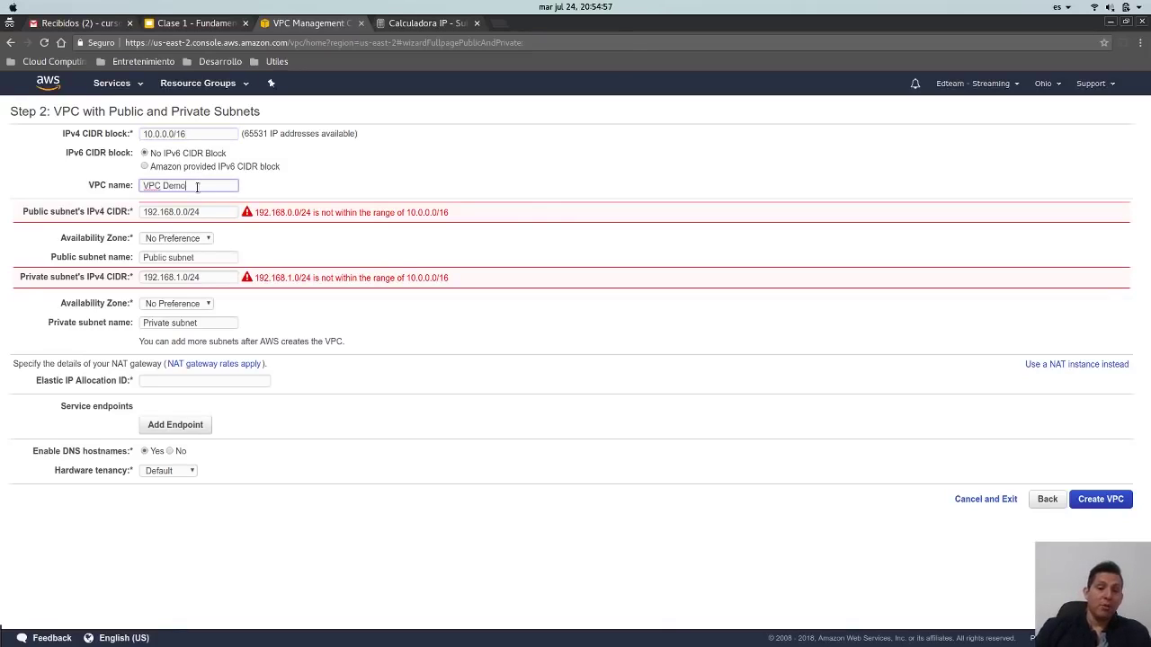
left_click(207, 213)
left_click_drag(207, 213, 127, 201)
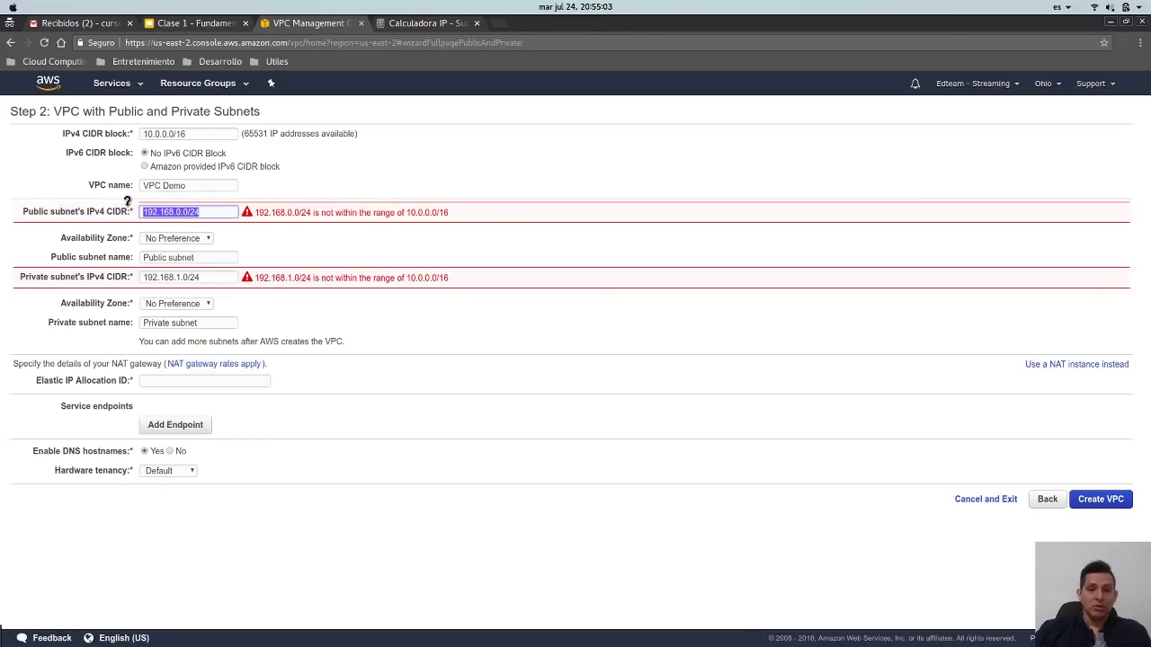
type("10")
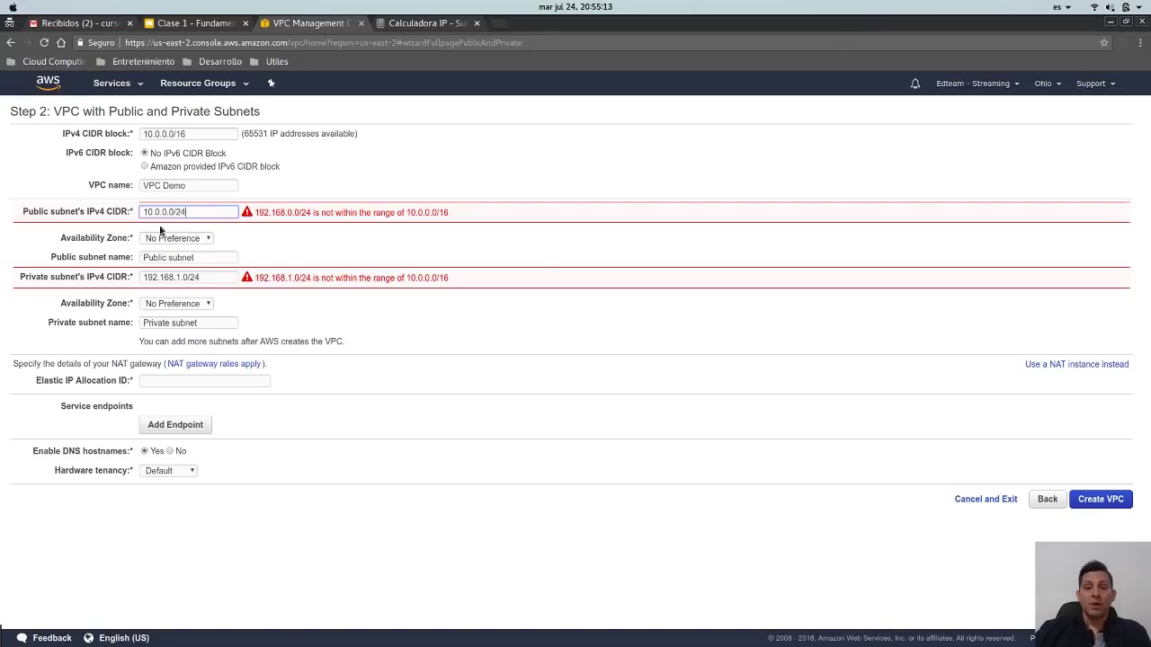
left_click(238, 241)
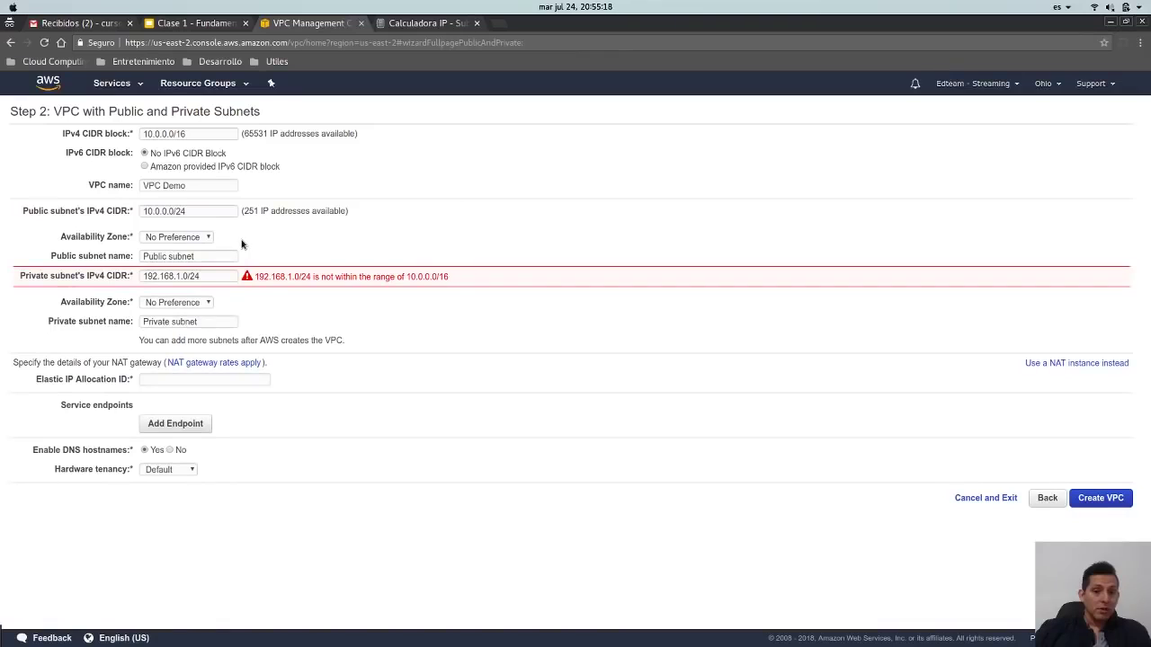
Change the private subnet CIDR from 192.168.1.0/24 to 10.0.1.0/24.
left_click_drag(207, 276, 131, 268)
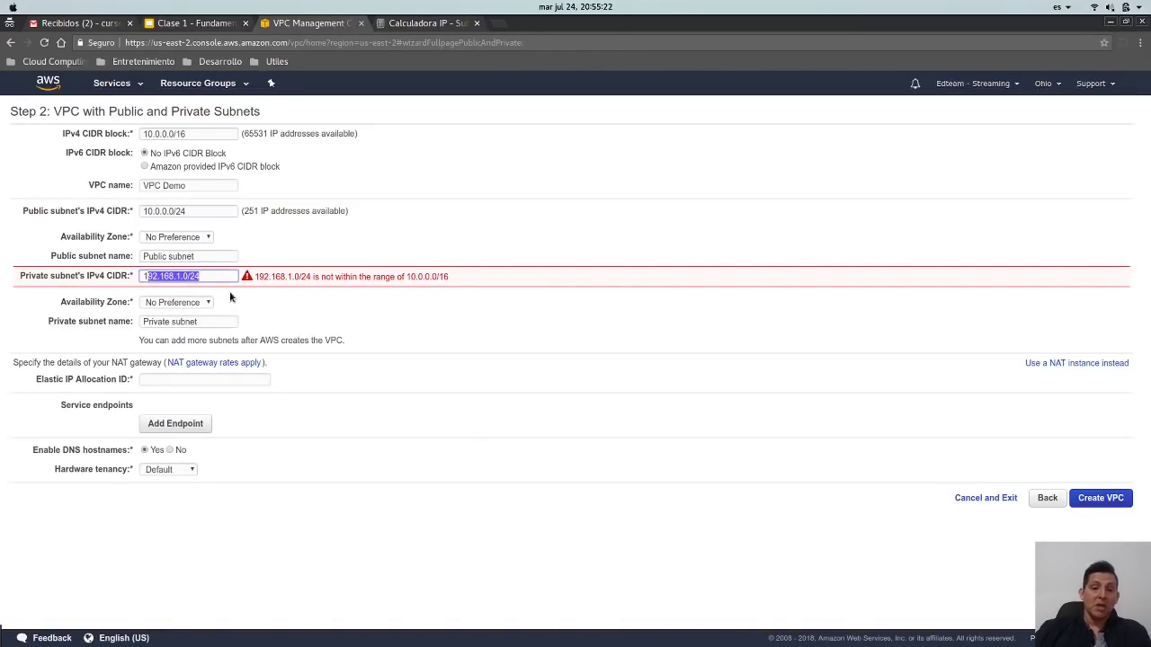
key("BackSpace")
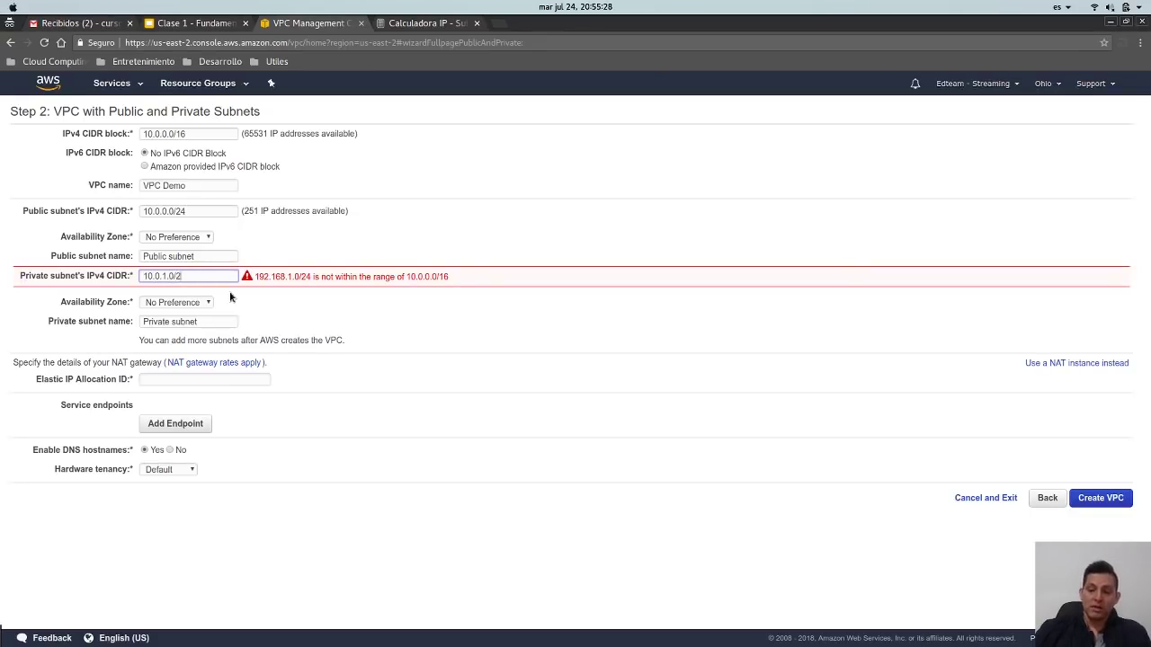
left_click(293, 257)
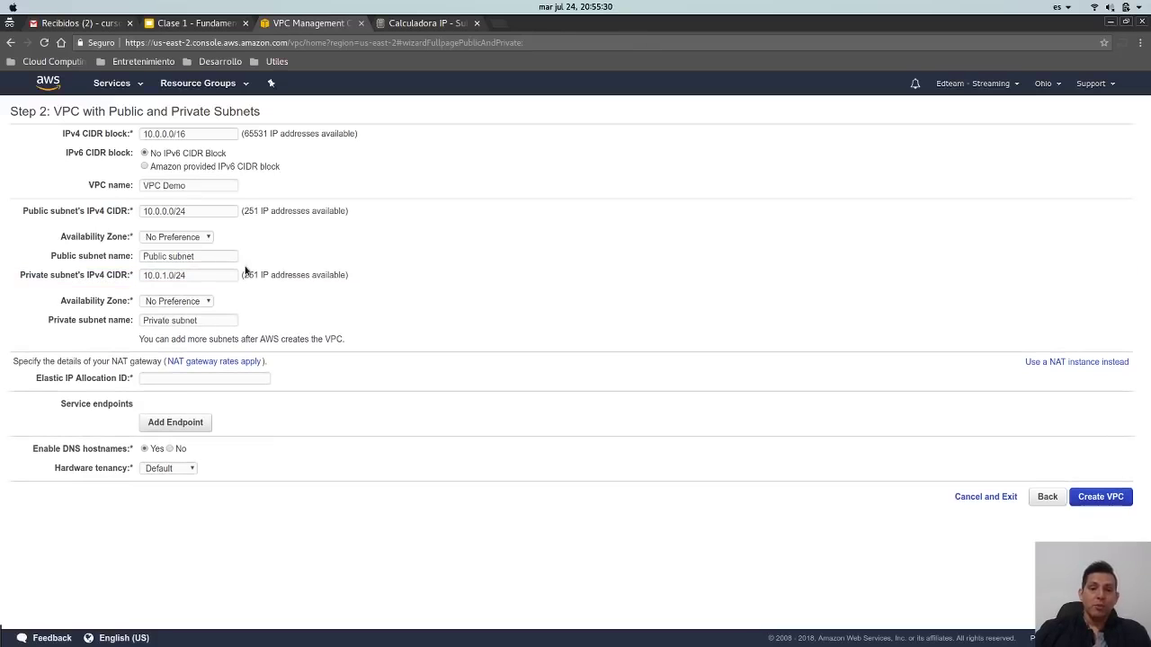
left_click(412, 24)
Bring the /24 subnet list to the front and select 10.0.2.0/24.
mouse_move(0, 0)
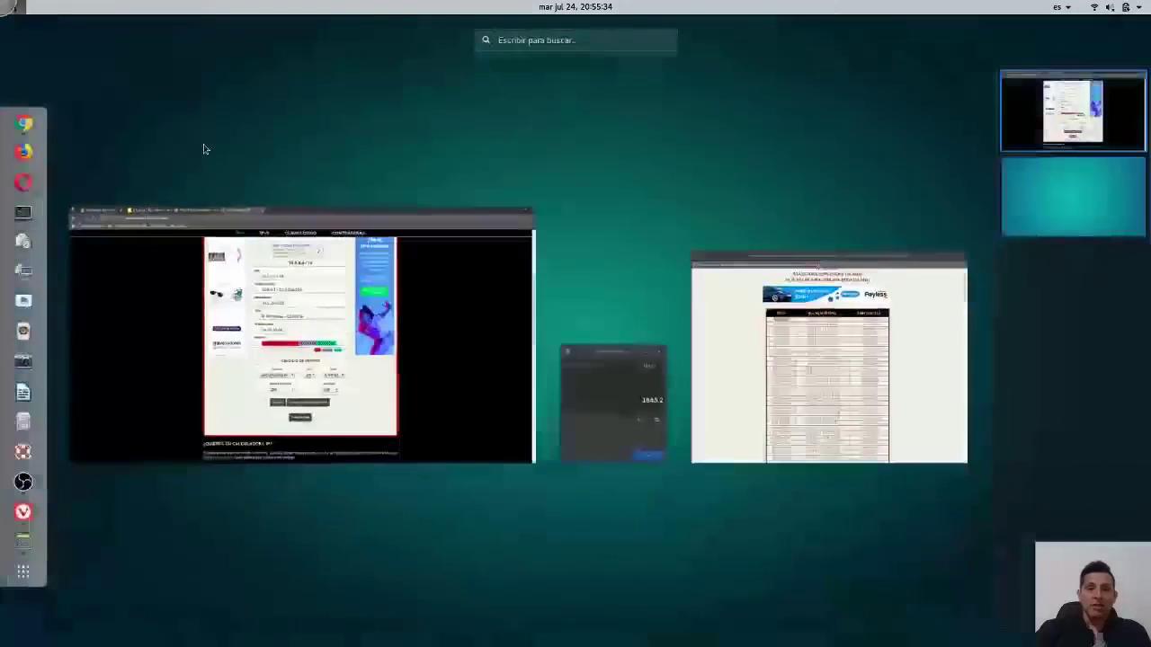
left_click(757, 376)
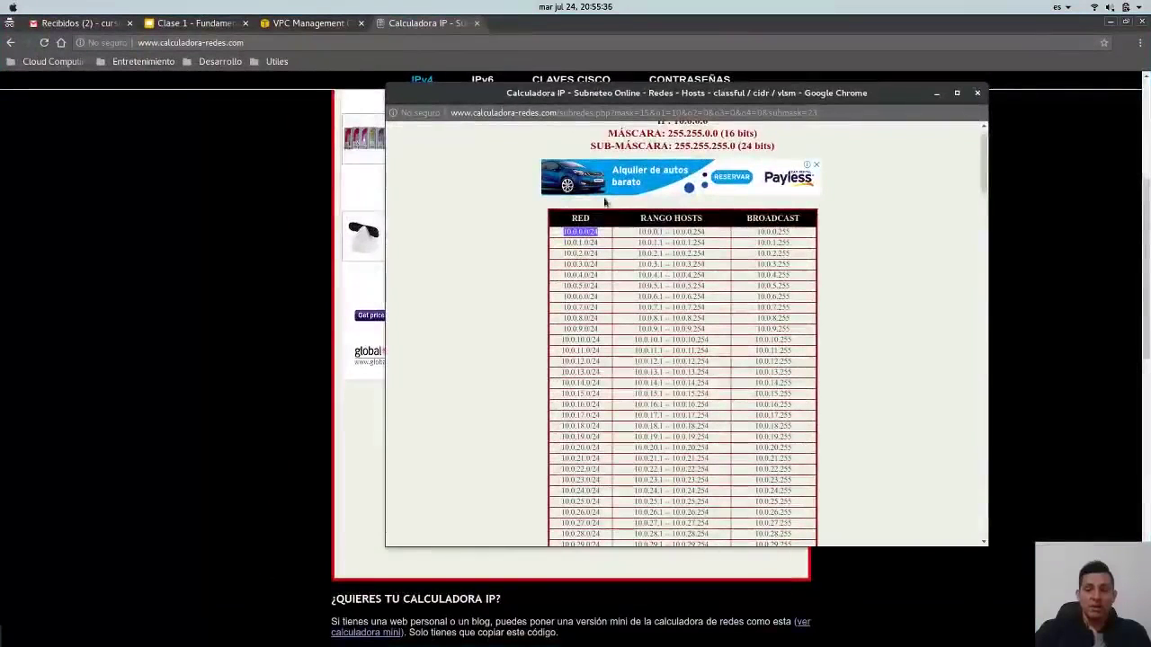
left_click_drag(563, 233, 611, 257)
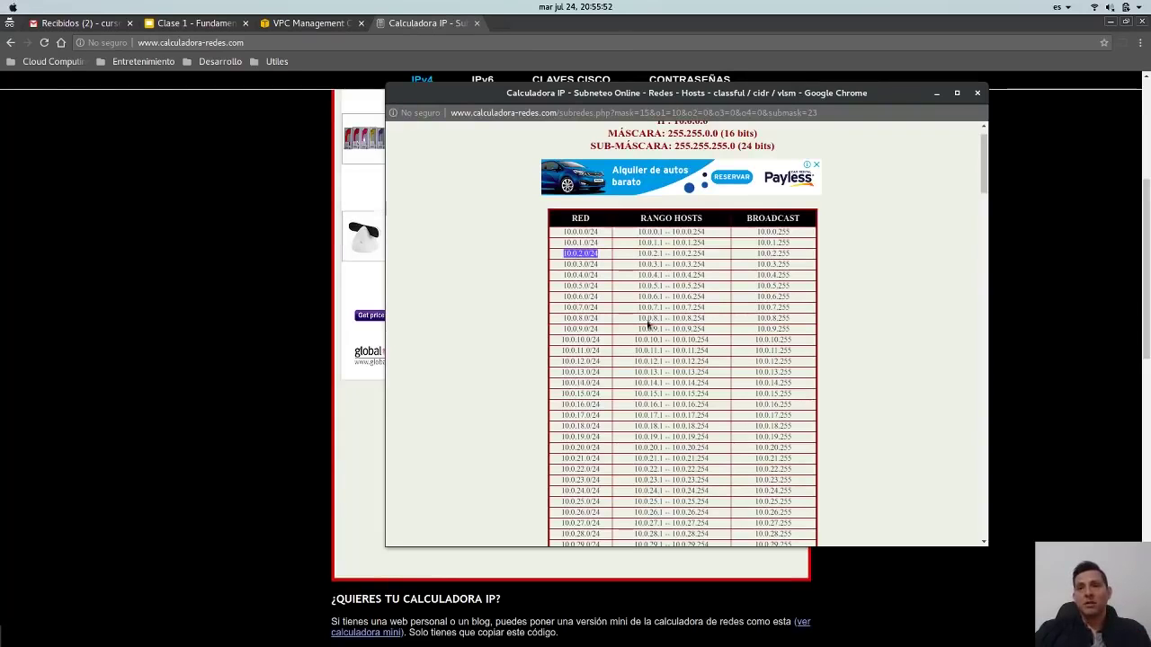
Close the /24 list, try a 22-bit subnet mask and list those subnets, then return to the wizard.
left_click(978, 92)
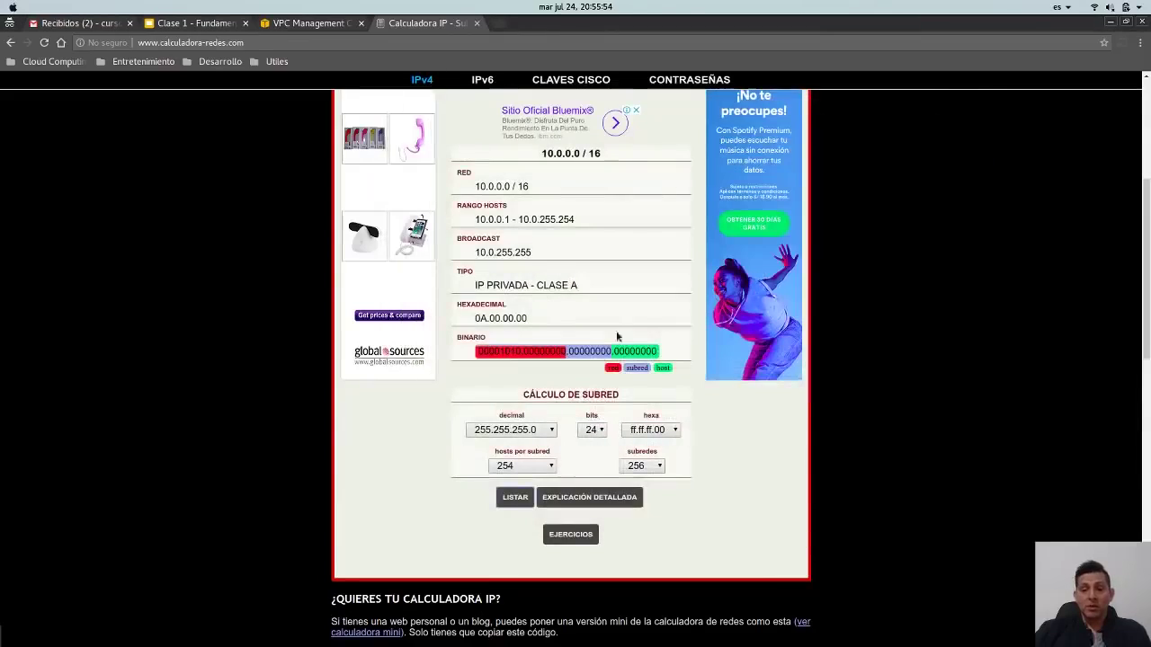
left_click(602, 431)
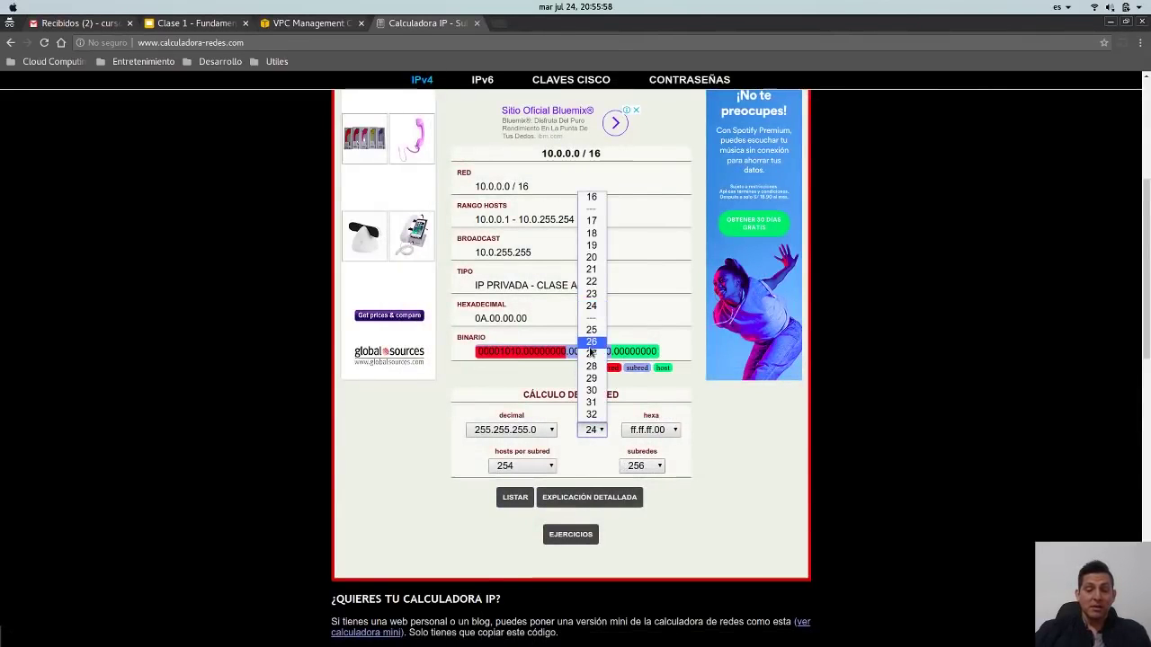
left_click(591, 282)
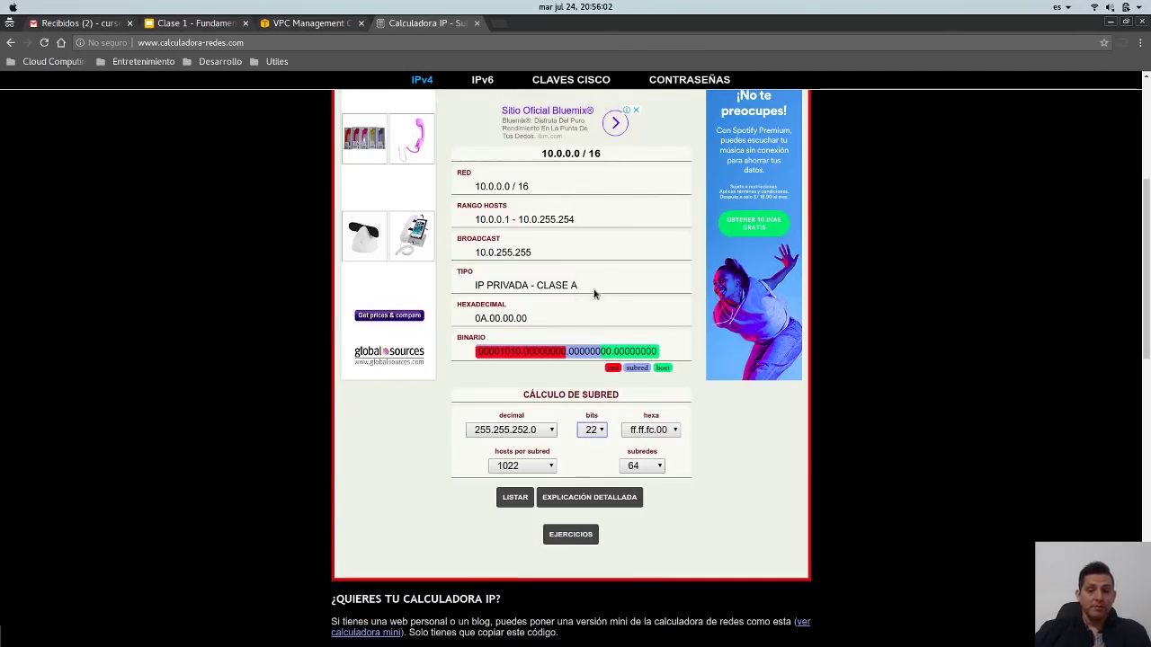
left_click(515, 498)
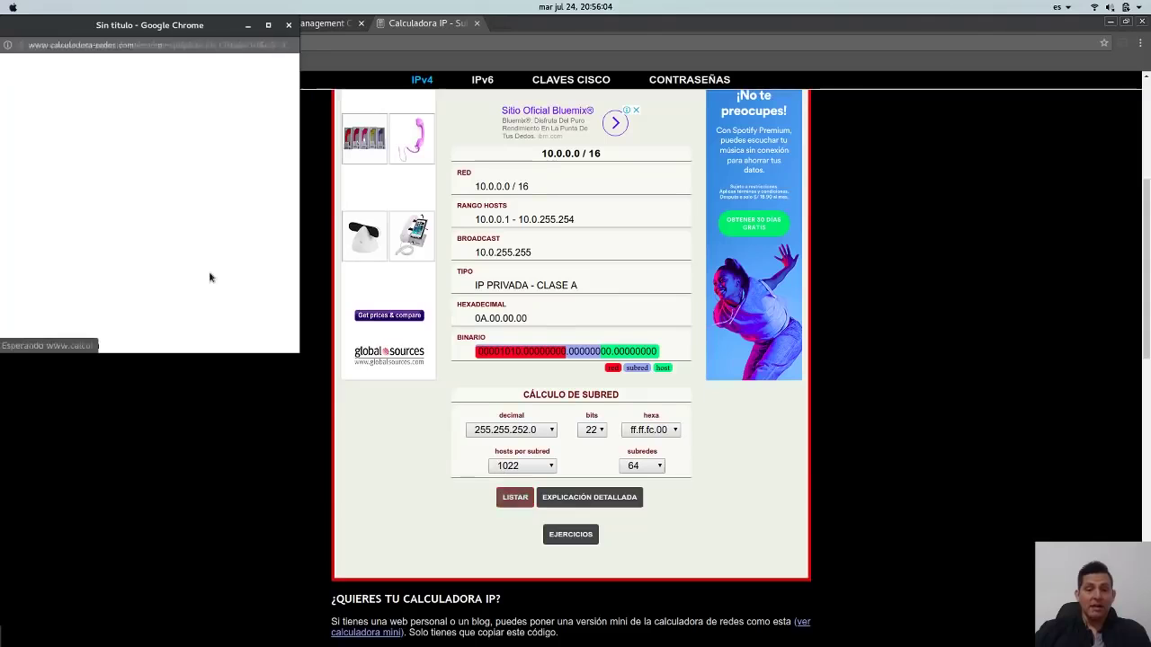
scroll(238, 227, "down", 2)
scroll(238, 227, "down", 8)
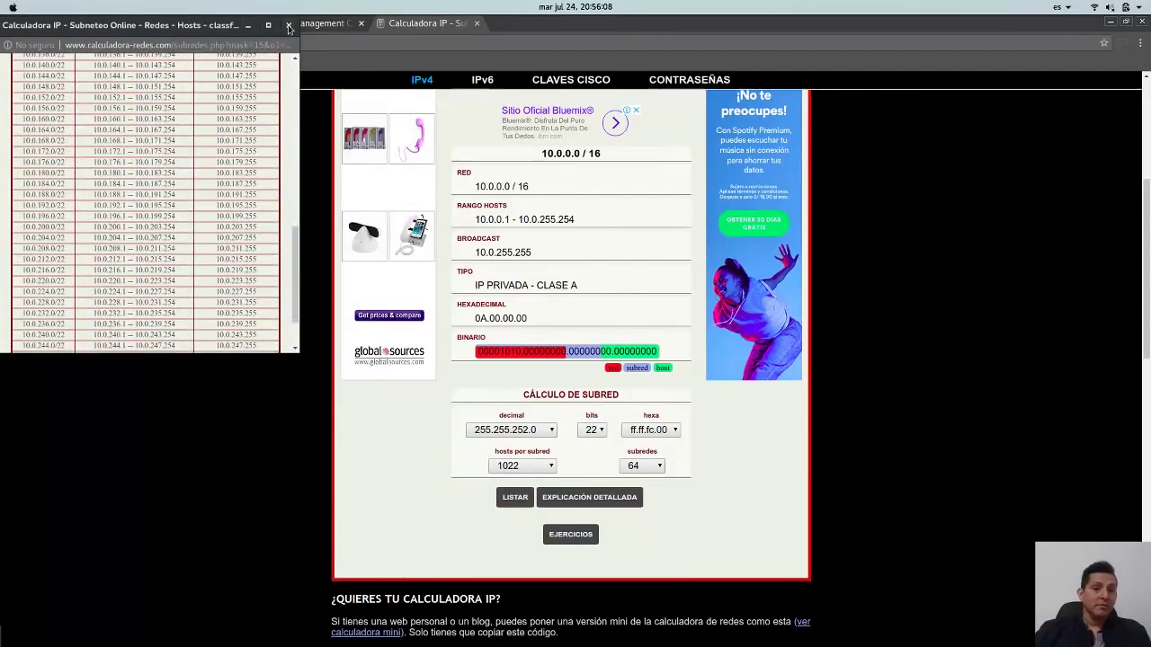
left_click(247, 25)
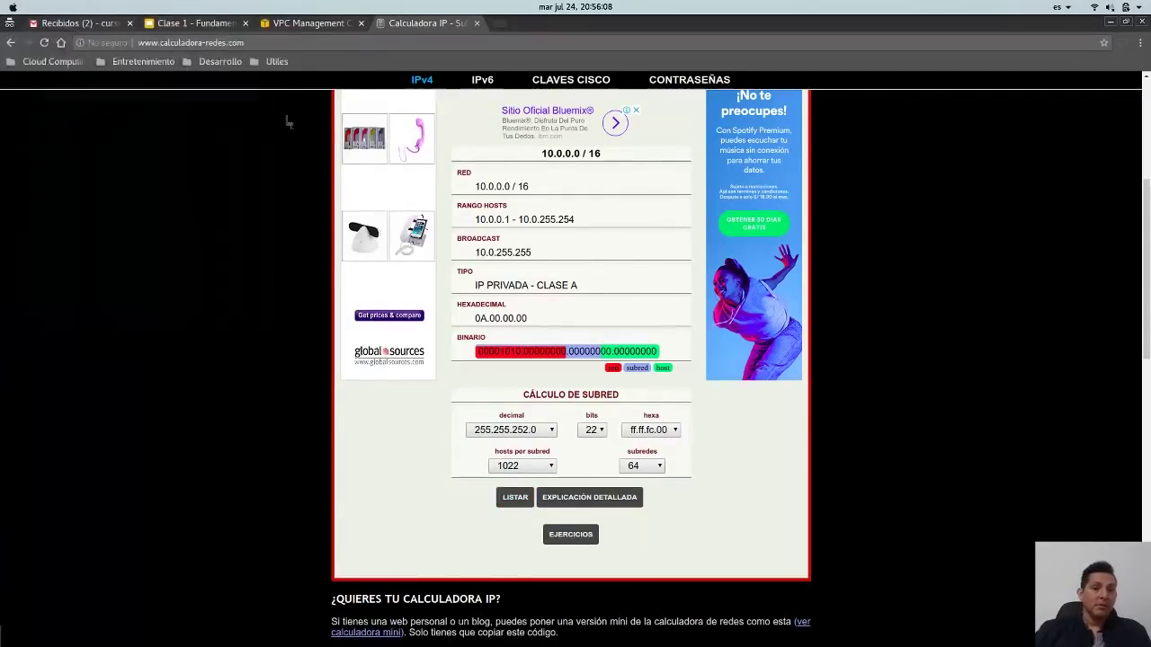
left_click(311, 26)
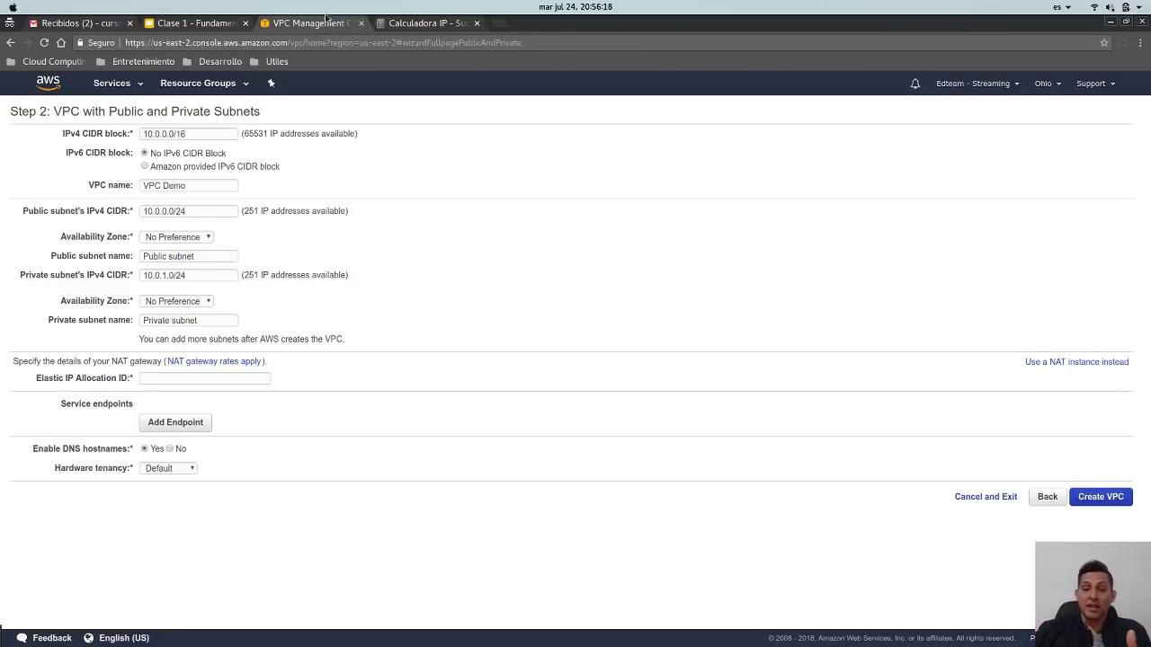
left_click_drag(191, 135, 177, 135)
left_click_drag(197, 210, 178, 212)
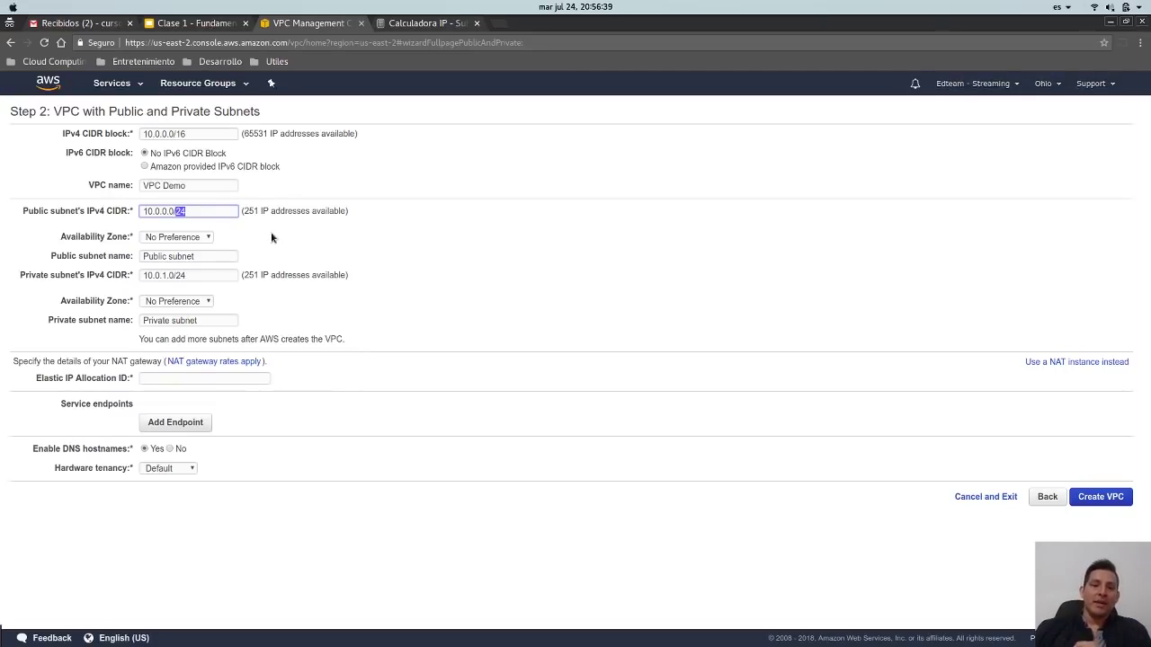
left_click_drag(61, 237, 132, 237)
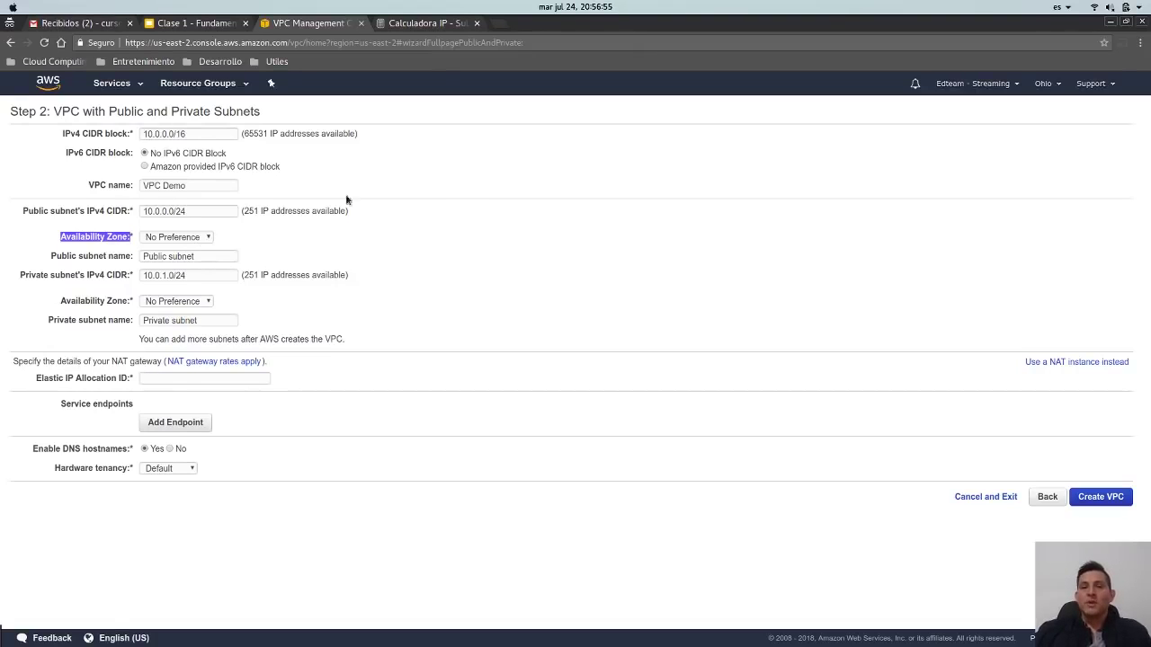
Check the AWS region list, then show the public subnet's Availability Zone options.
left_click(1057, 86)
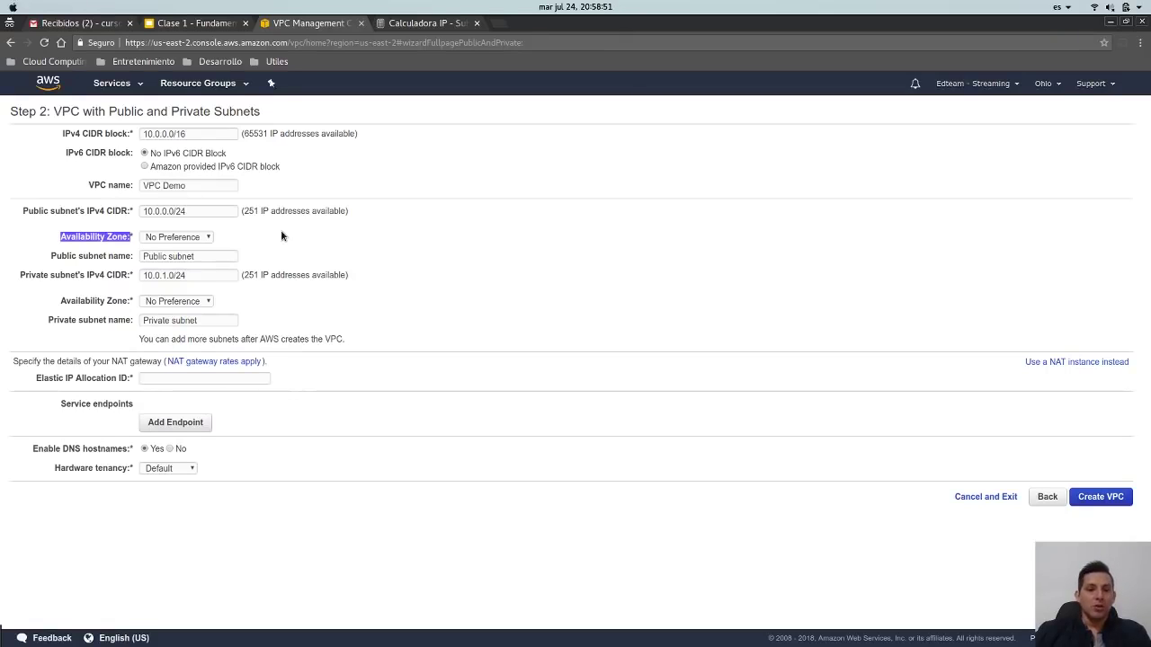
left_click(196, 240)
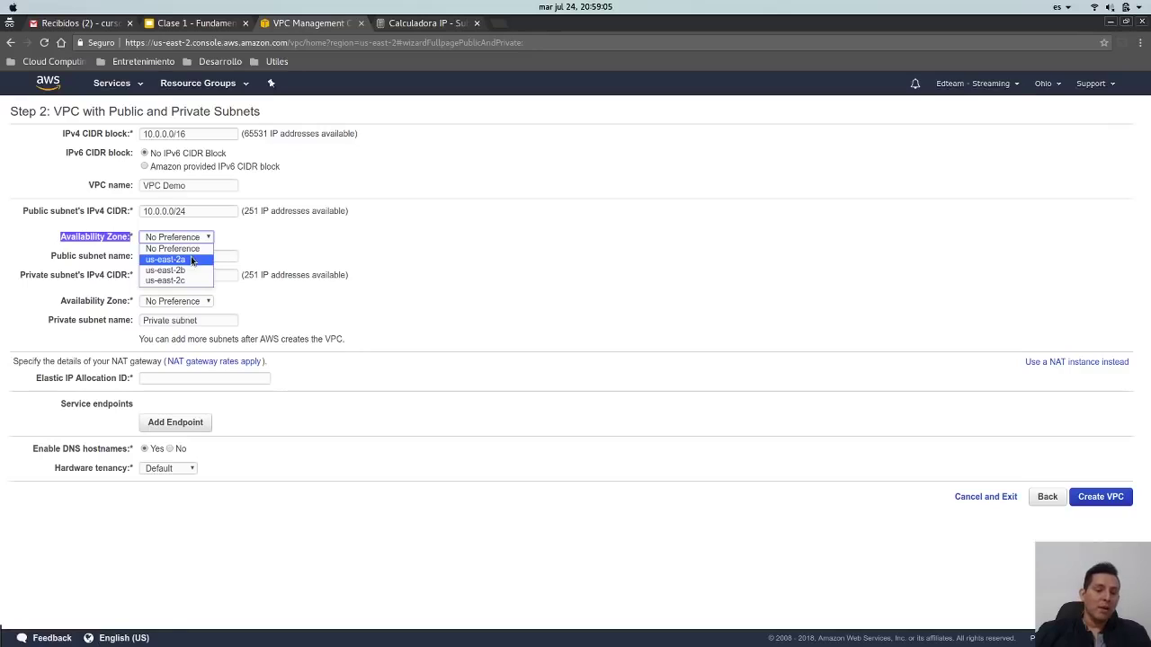
Put both the public and private subnets in Availability Zone us-east-2a.
left_click(190, 259)
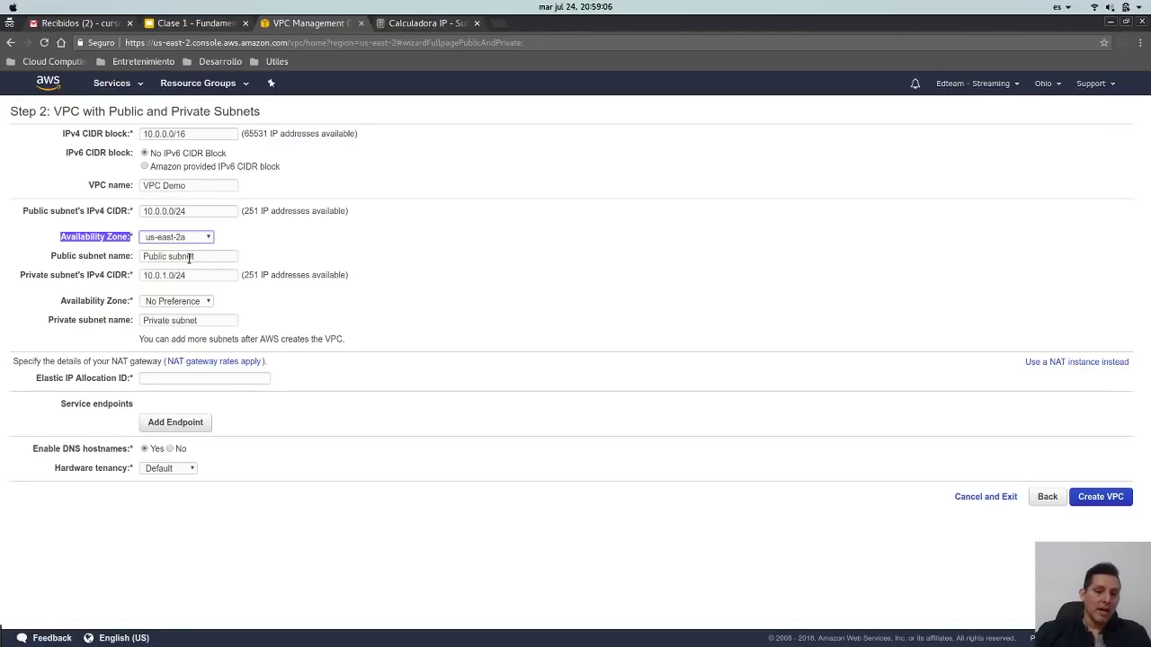
left_click(200, 303)
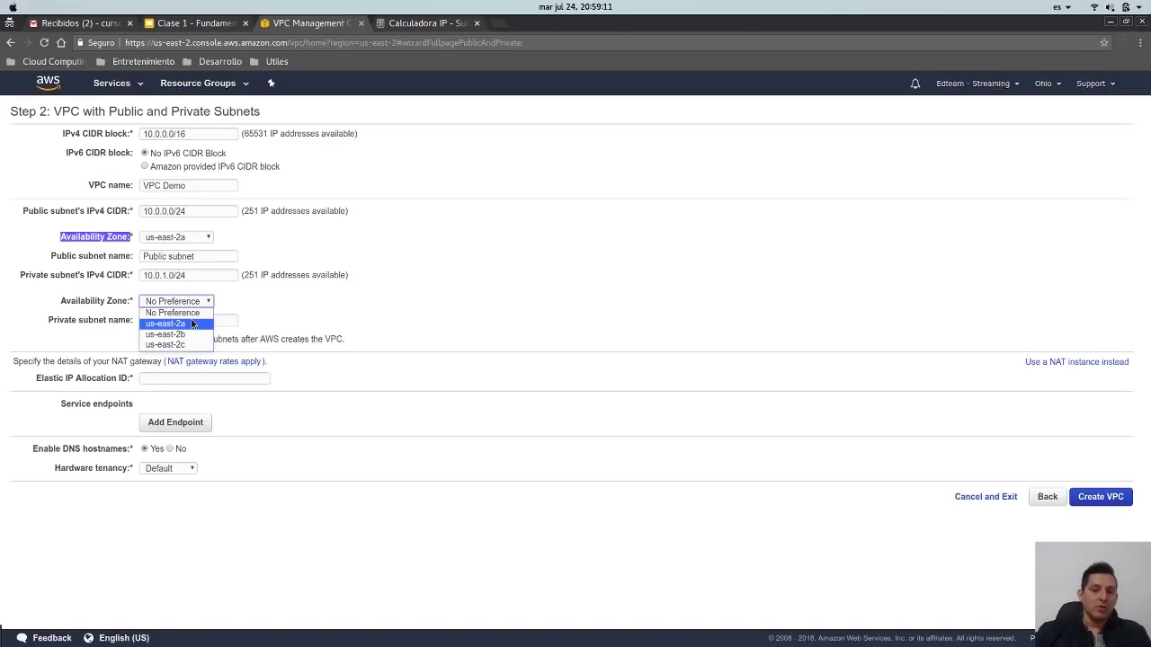
left_click(192, 325)
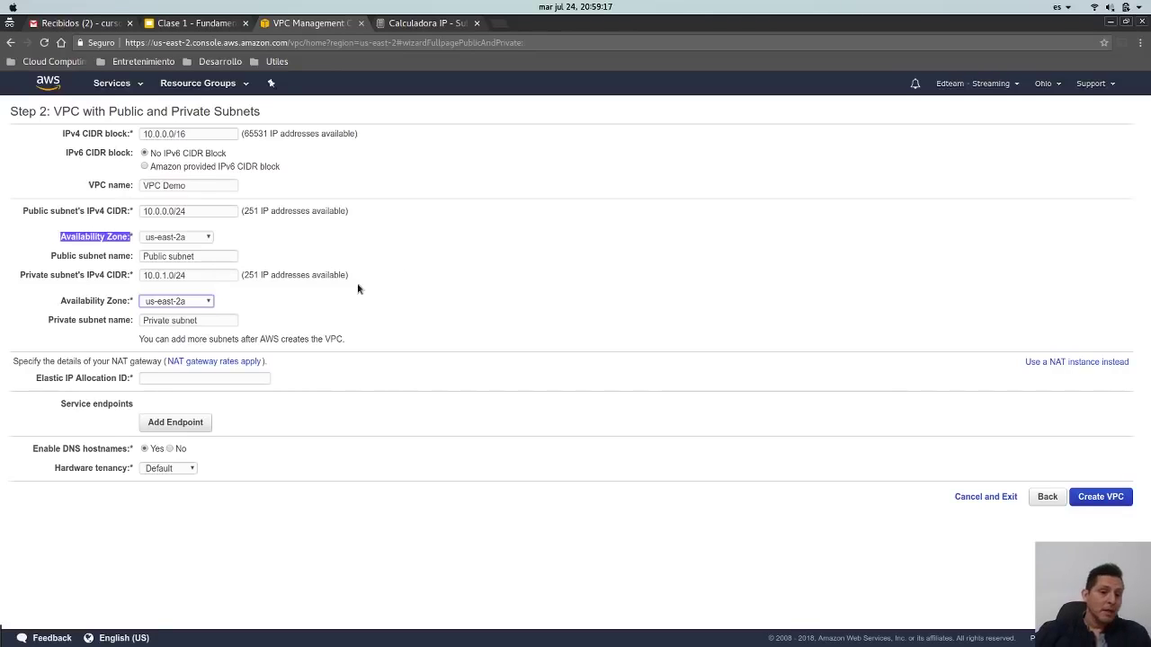
Rename the subnets 'Subred Publica' and 'Subred Privada'.
left_click(212, 257)
left_click_drag(212, 257, 143, 257)
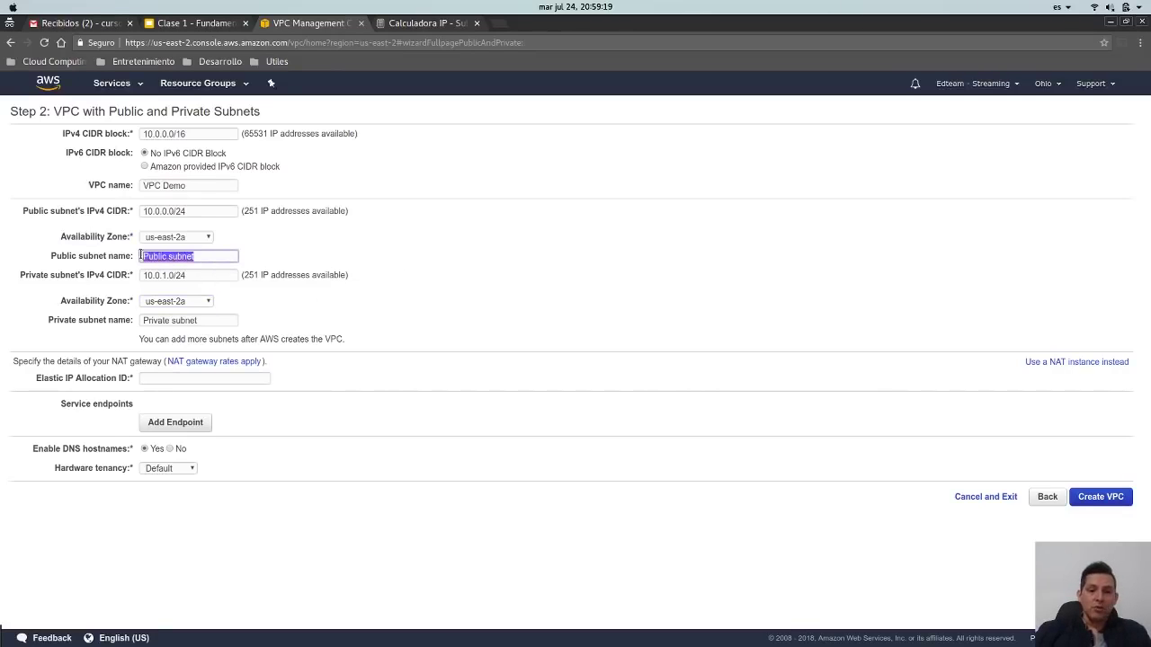
type("Subred Publica")
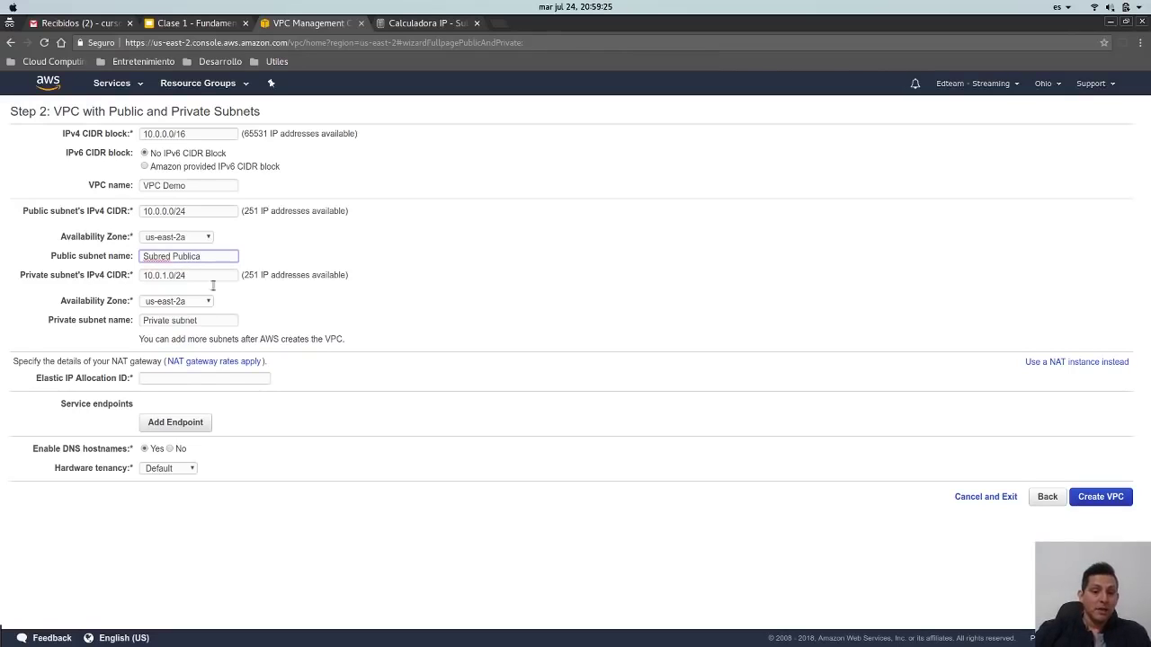
left_click_drag(205, 320, 104, 320)
type("Subred Privada")
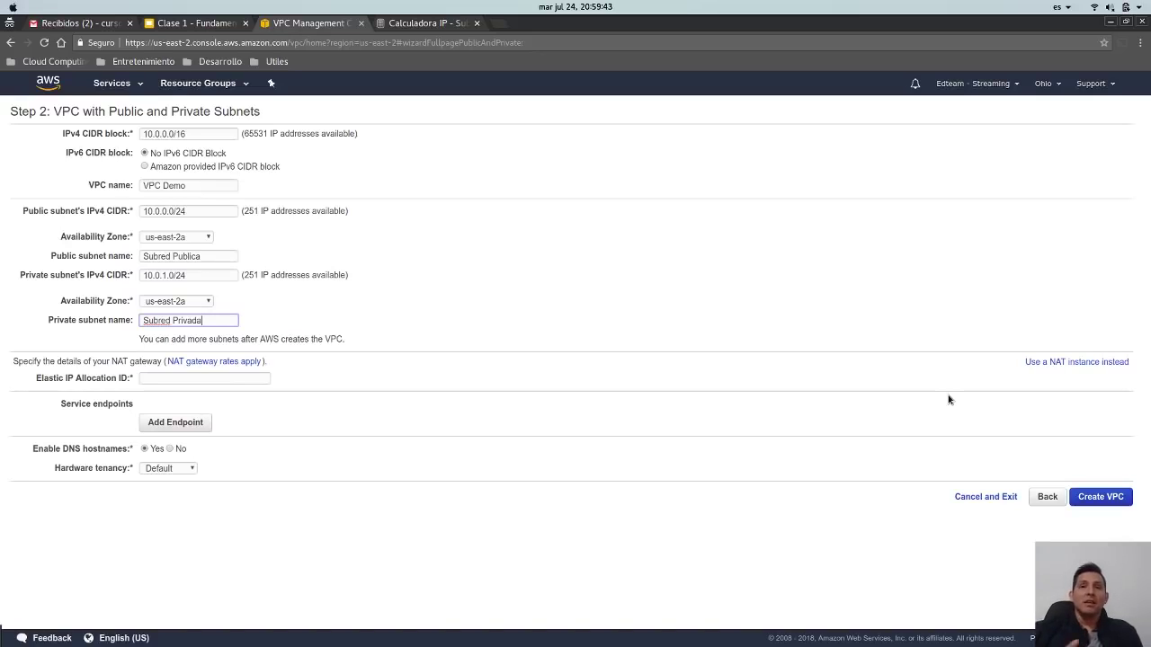
Find no Elastic IP available and switch to a NAT instance instead of a gateway.
left_click(236, 378)
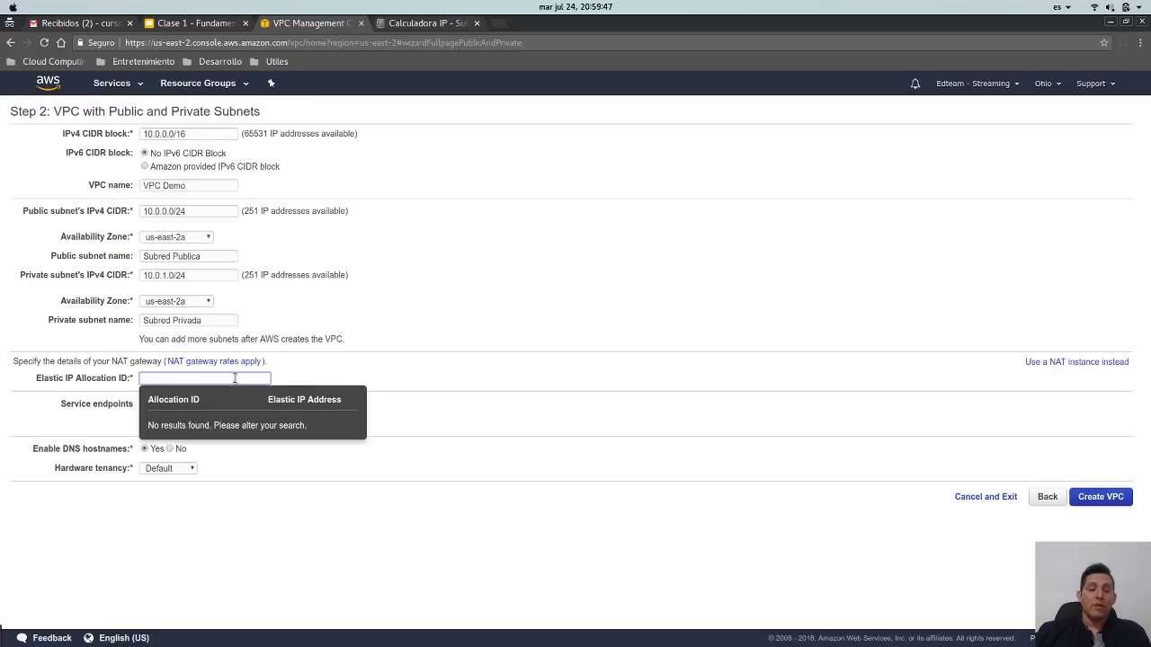
left_click(661, 366)
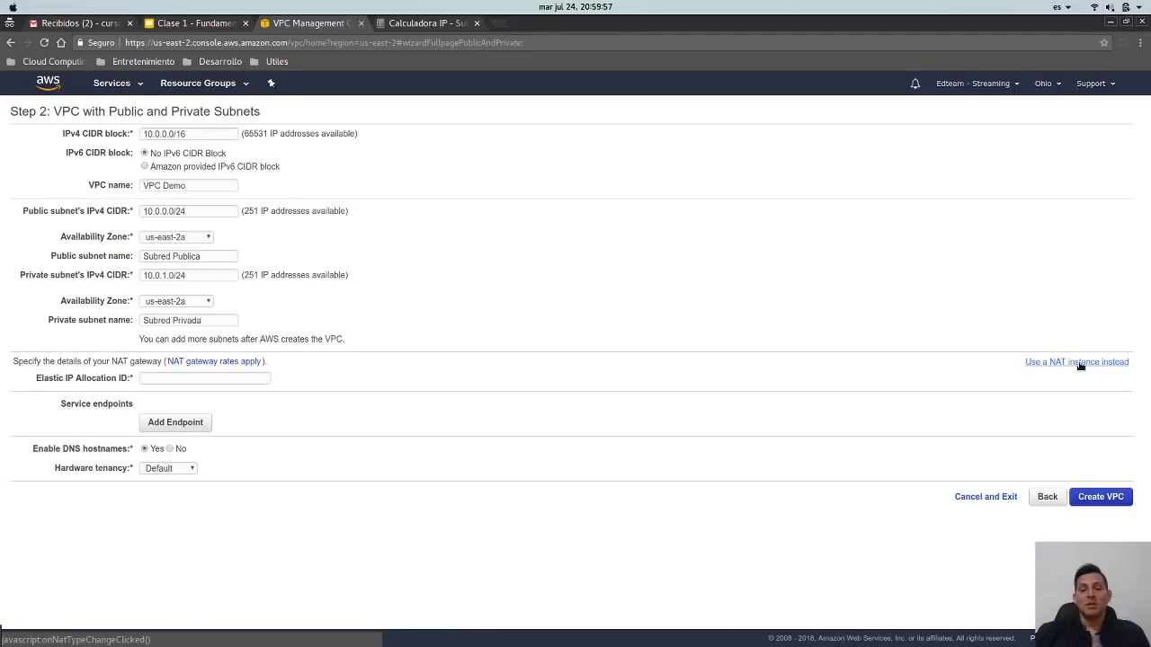
left_click(1080, 364)
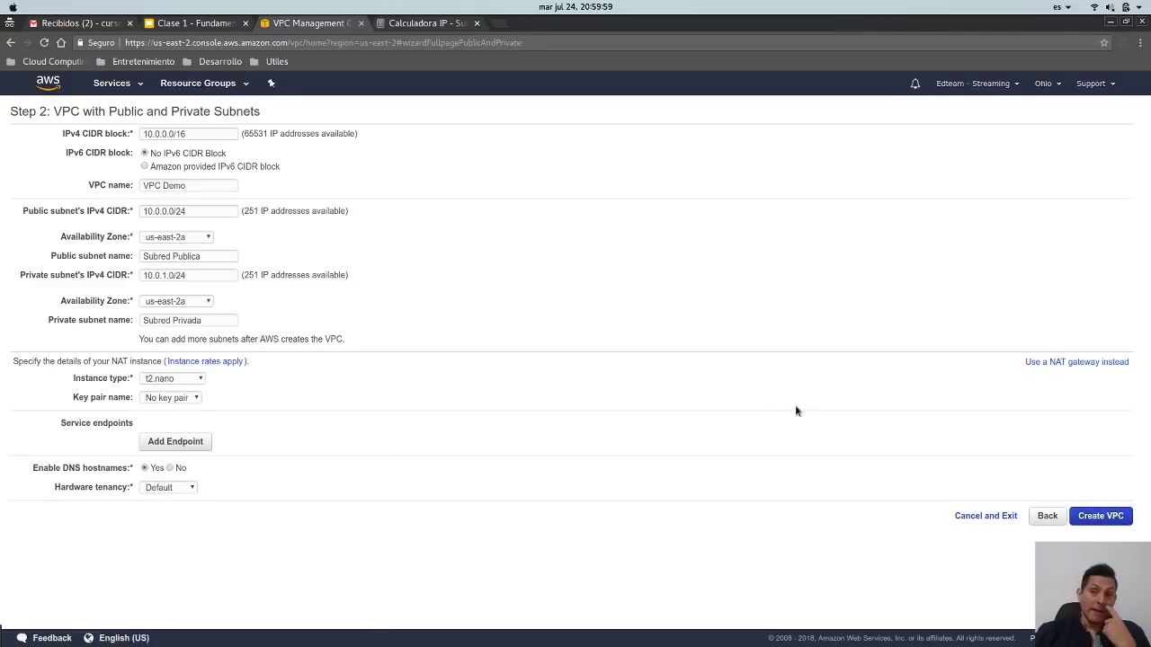
Keep instance type t2.nano and Default hardware tenancy, then create the VPC.
left_click(195, 378)
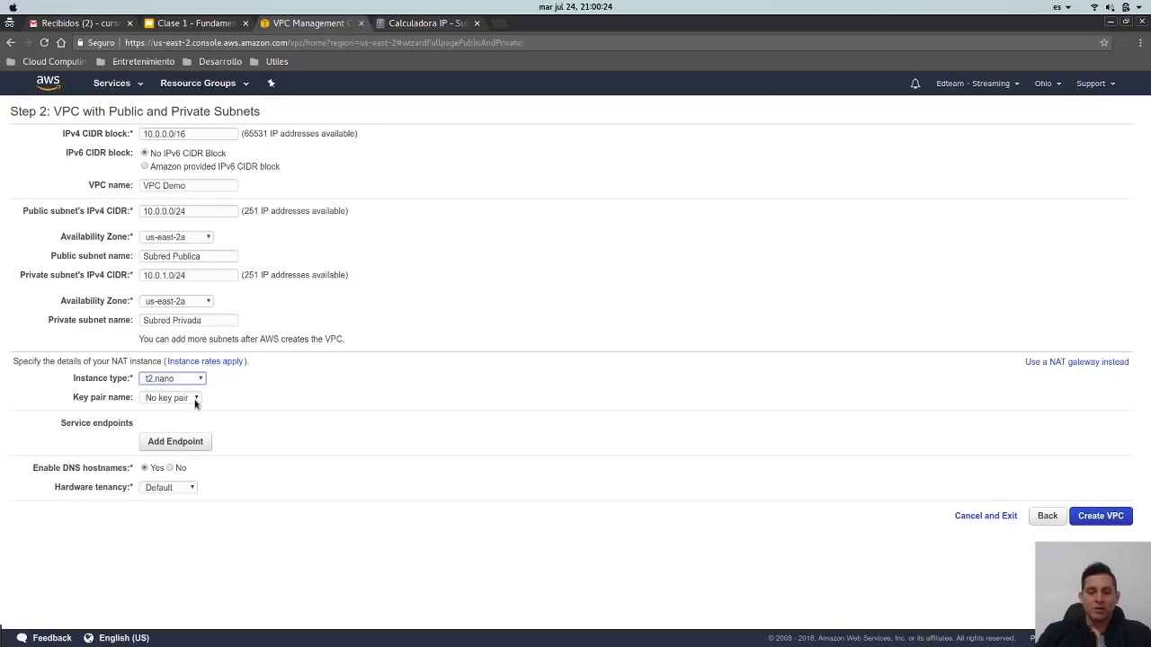
left_click_drag(53, 424, 126, 425)
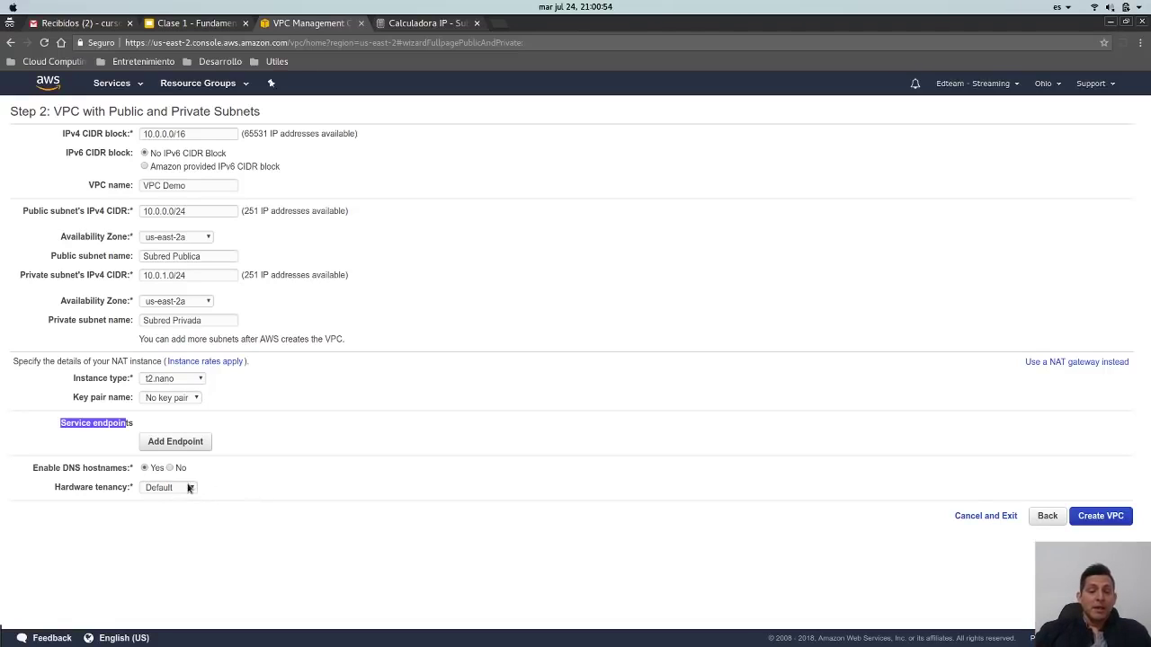
left_click(190, 488)
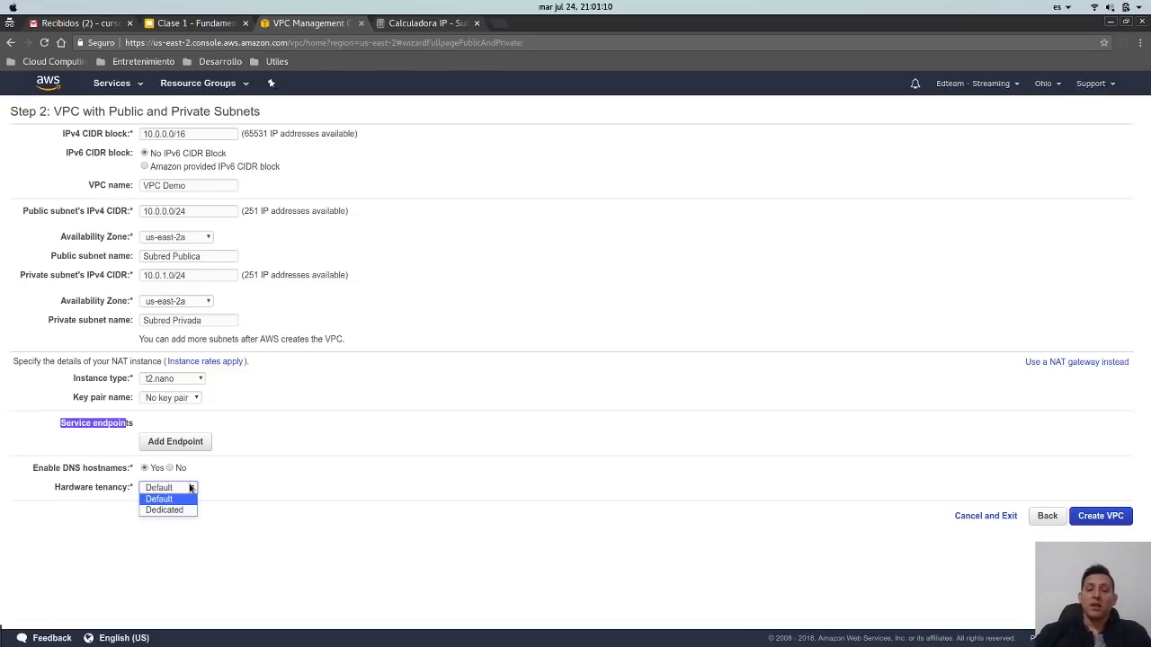
left_click(177, 501)
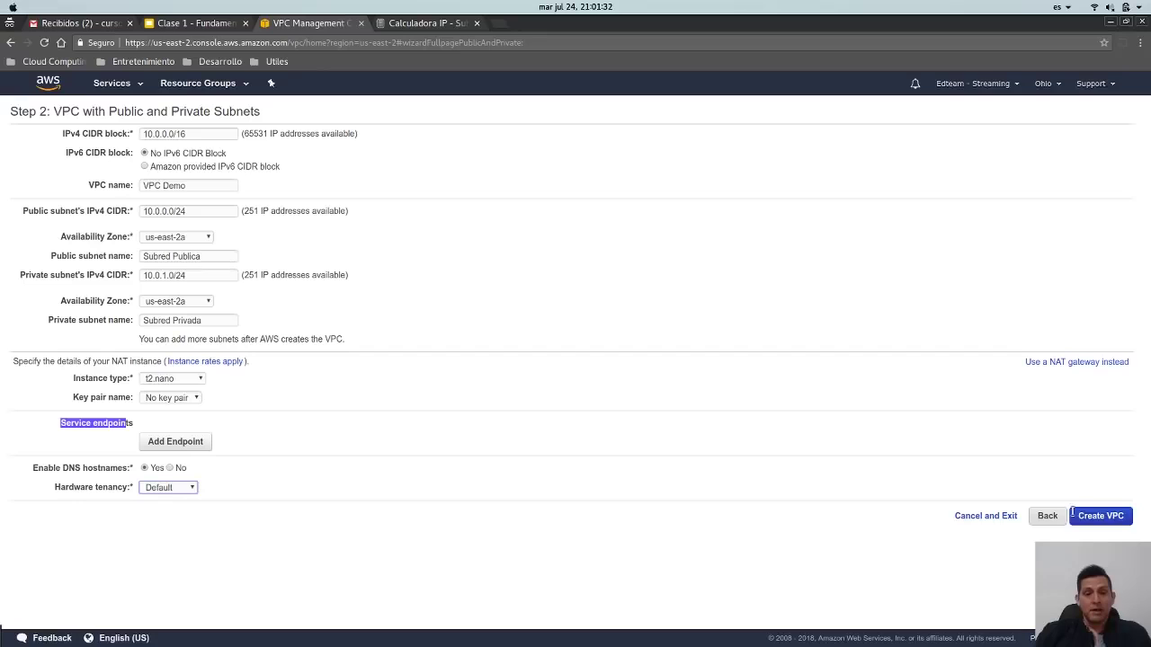
left_click(1104, 516)
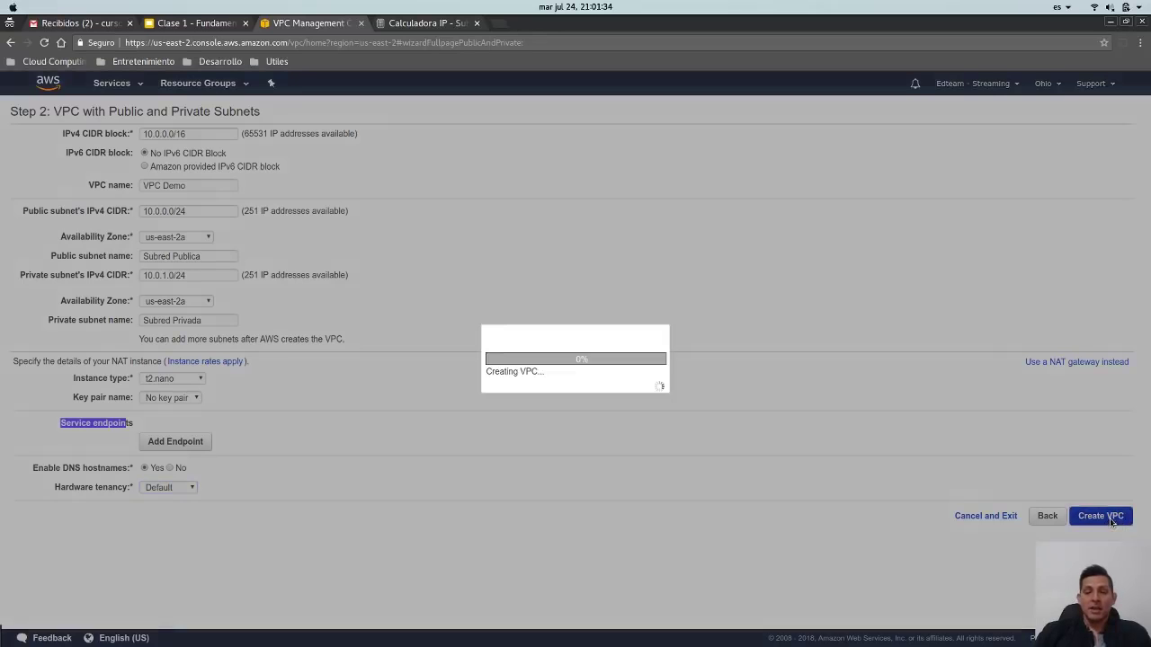